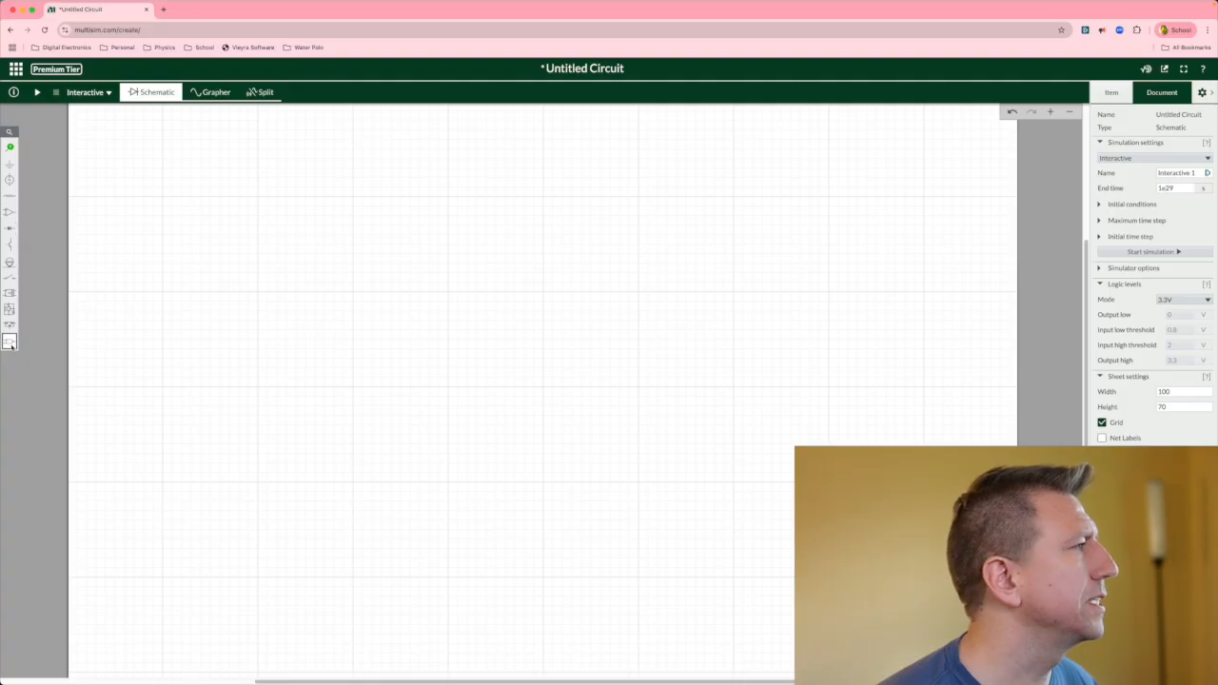
Place a 2-input AND gate in the upper part of the schematic.
mouse_move(10, 345)
click(118, 361)
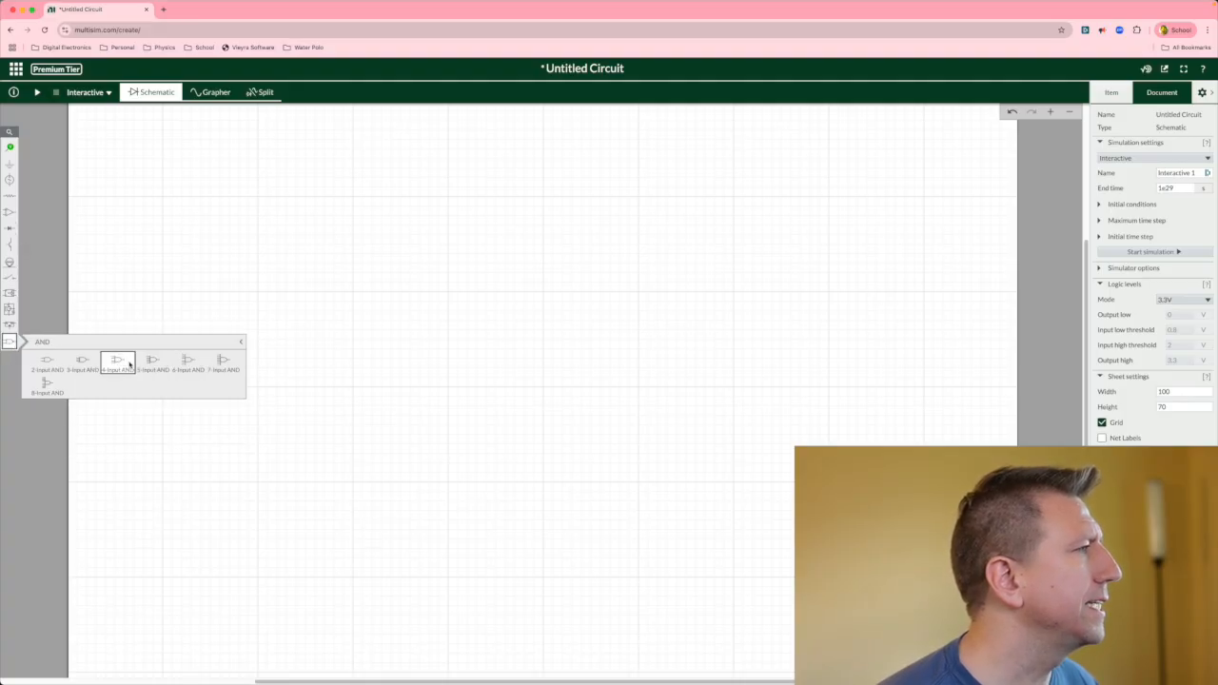
click(47, 362)
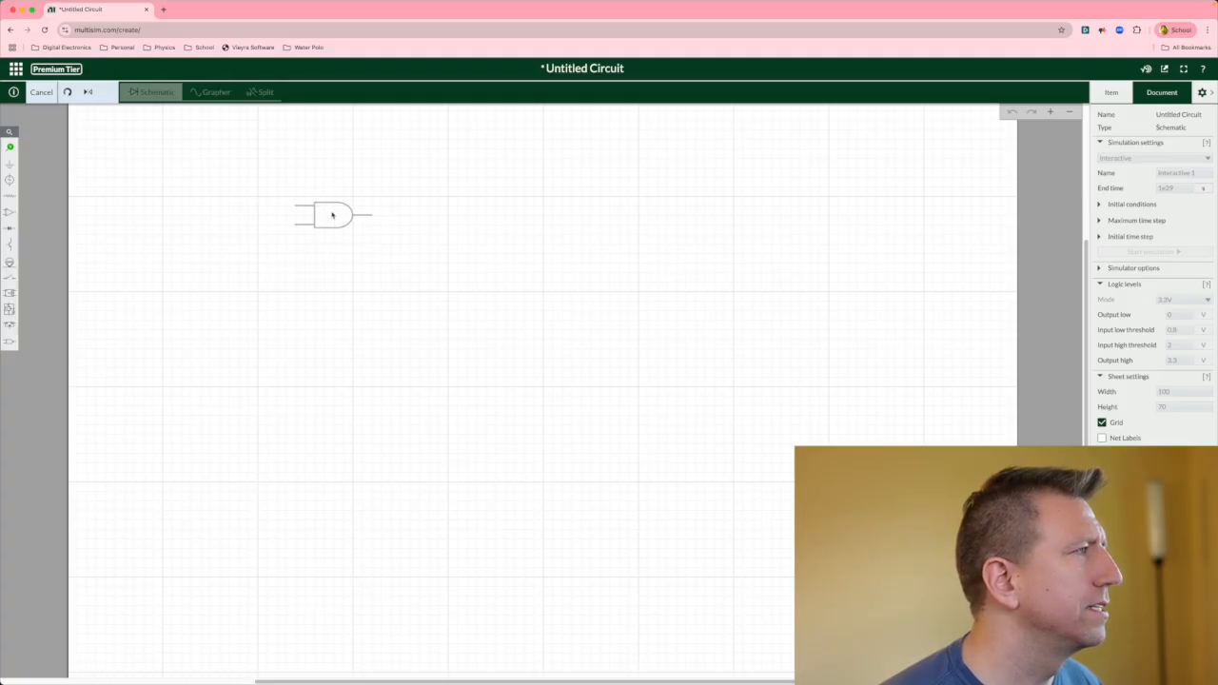
click(332, 214)
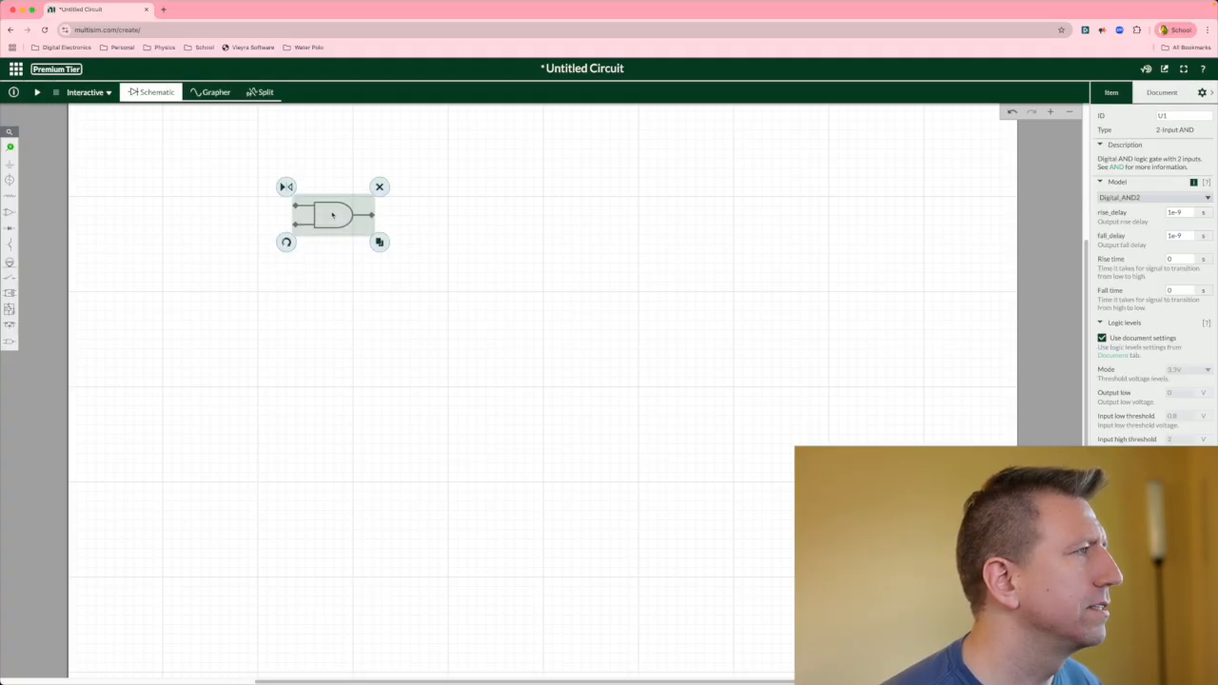
Duplicate the AND gate and place the copy directly below the first one.
click(380, 242)
click(320, 292)
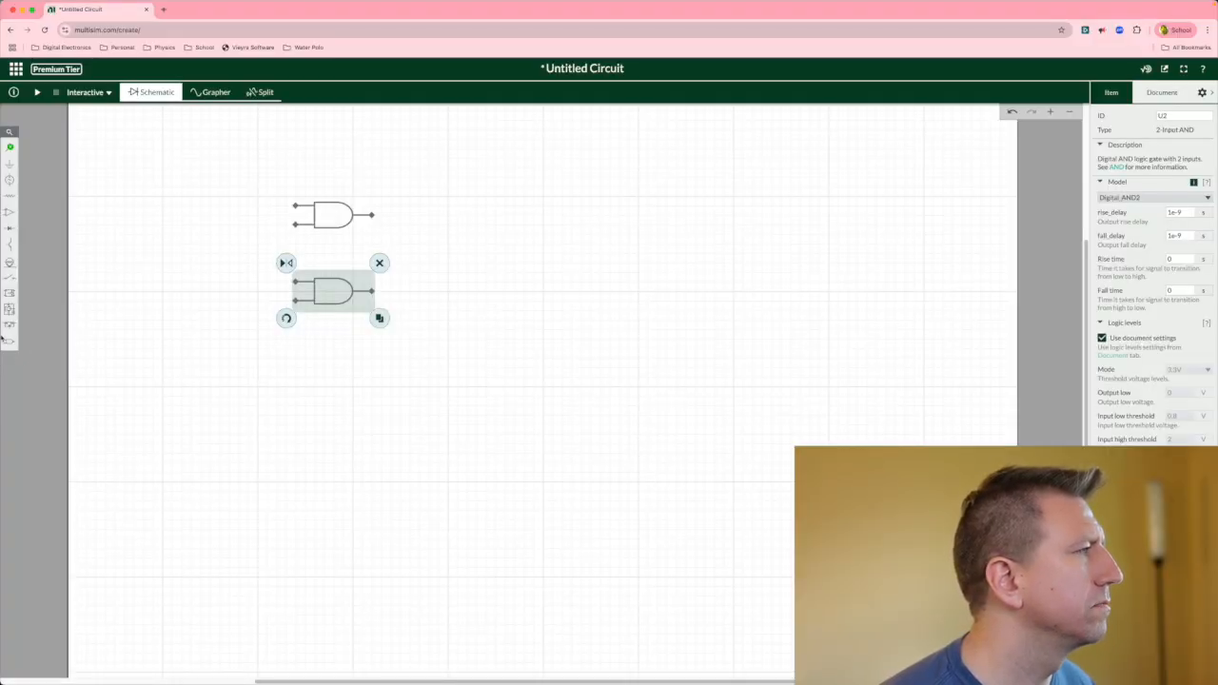
Place a 2-input OR gate to the right, between the two AND gates.
click(10, 341)
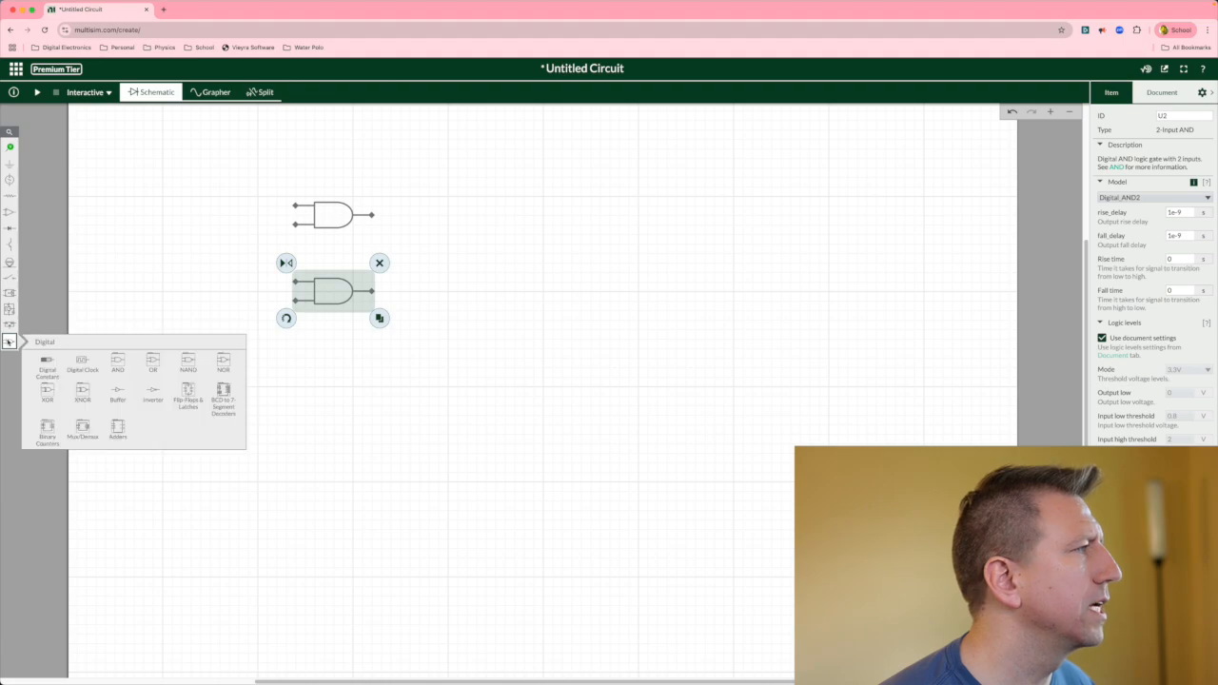
click(153, 363)
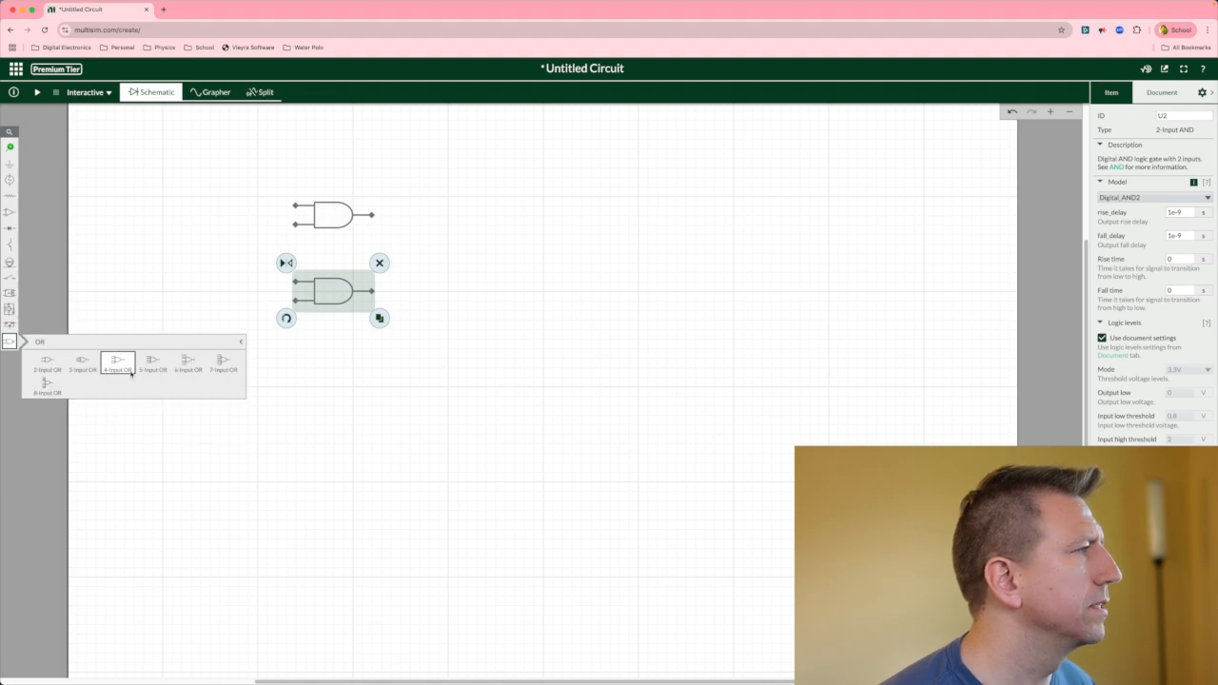
click(55, 367)
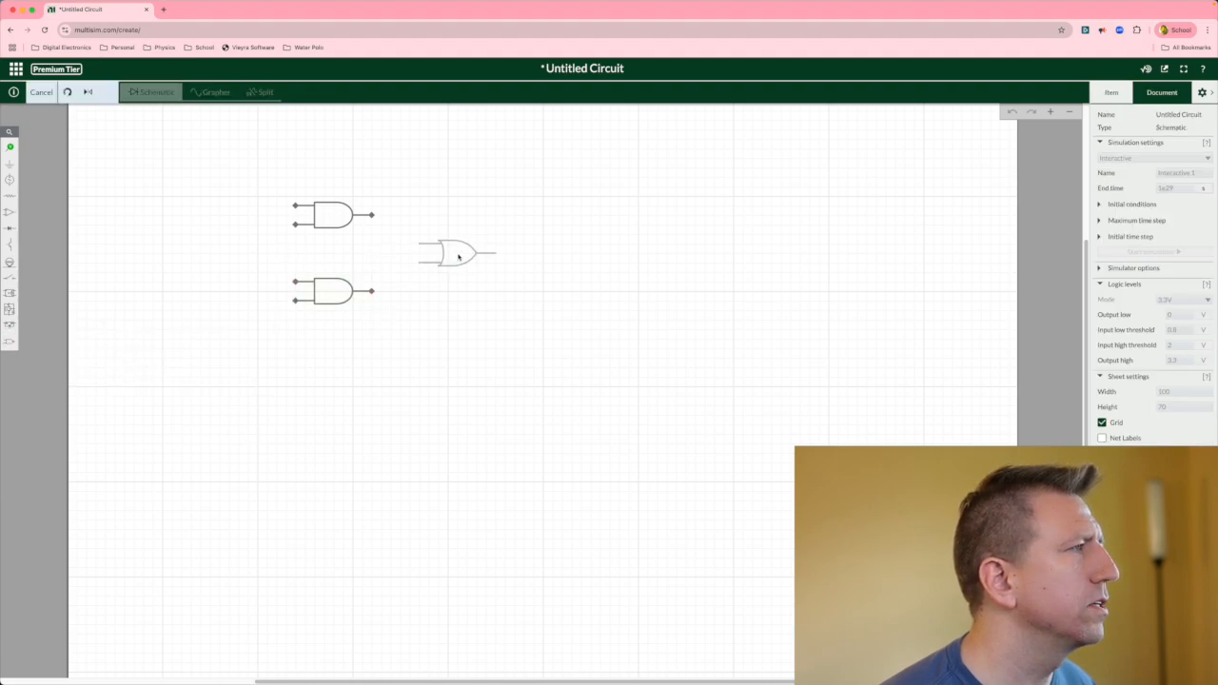
click(462, 257)
click(470, 290)
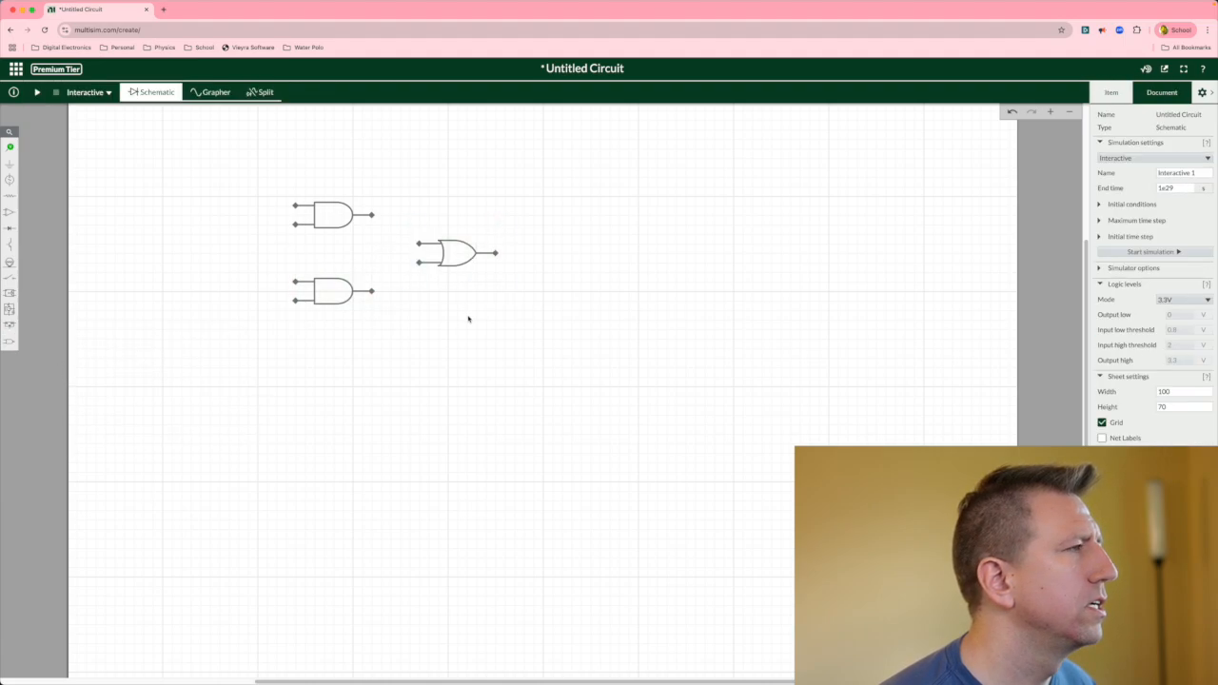
Wire each AND gate's output to one of the OR gate's two inputs.
click(374, 216)
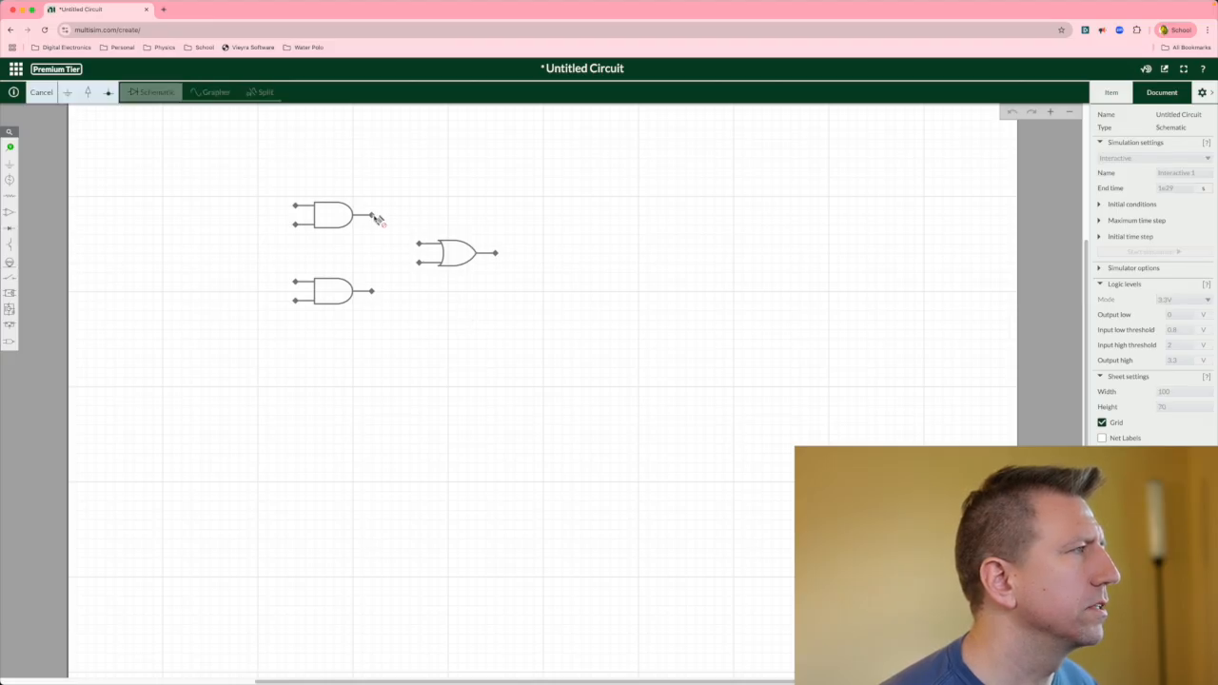
click(421, 246)
click(373, 291)
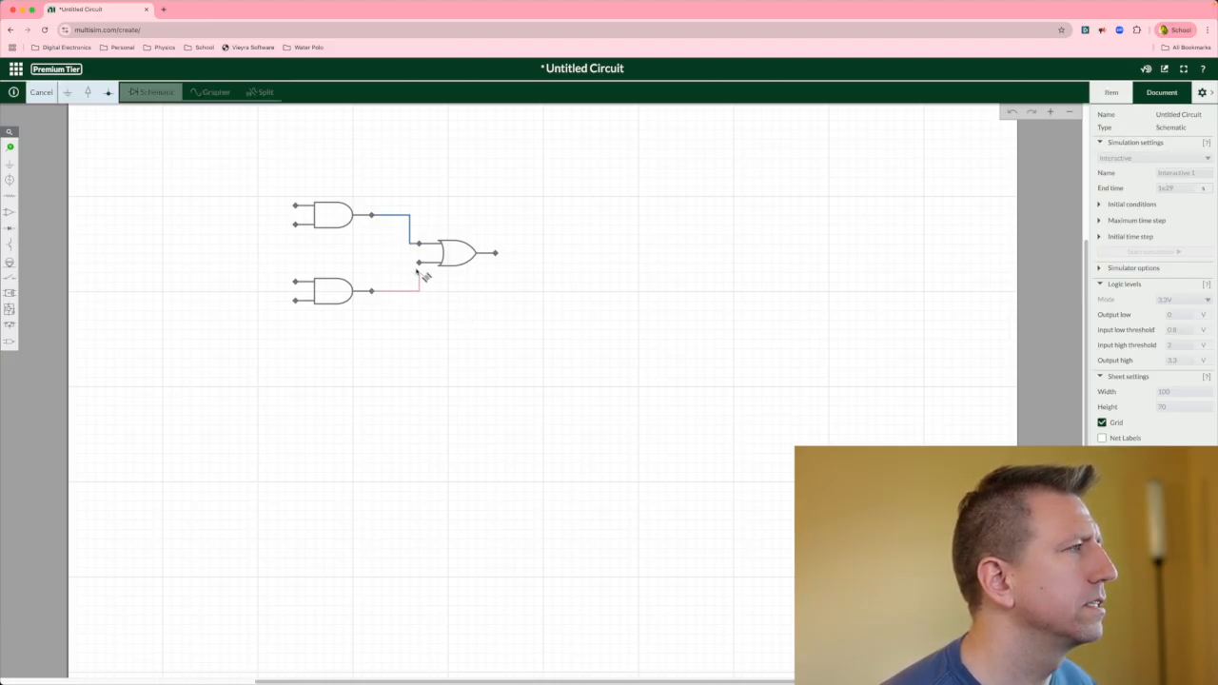
click(420, 264)
click(470, 286)
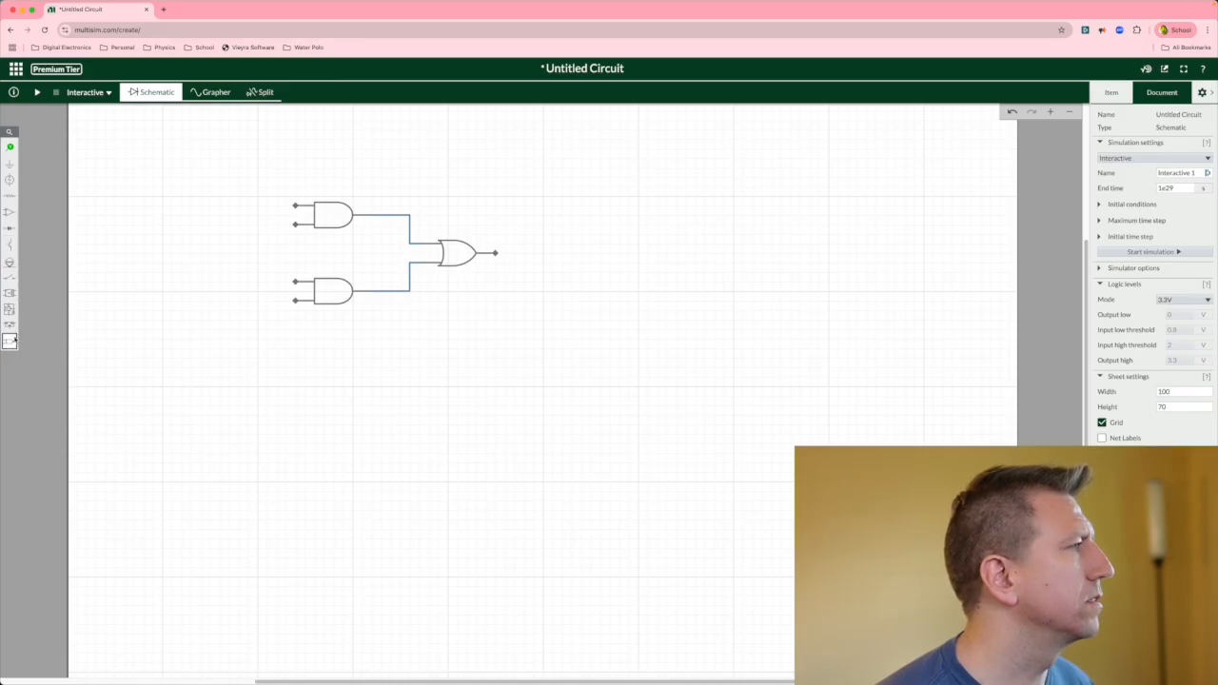
Place a Digital Constant source at the lower left of the schematic.
mouse_move(13, 341)
click(43, 362)
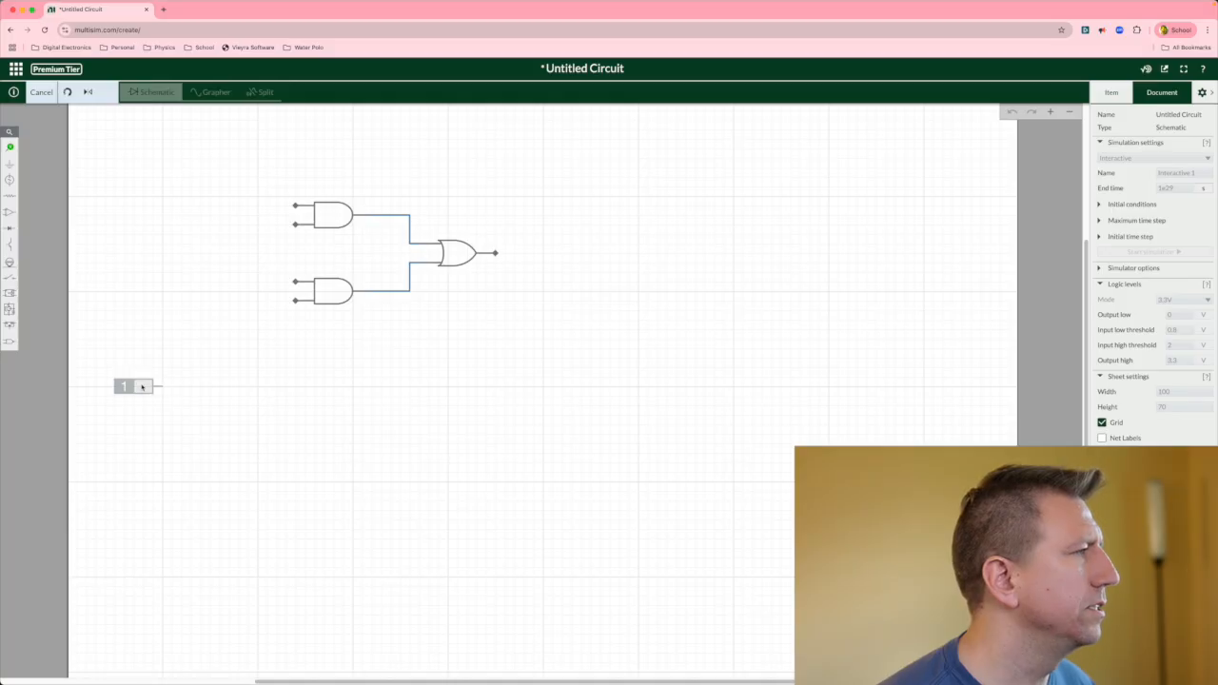
click(142, 386)
click(377, 427)
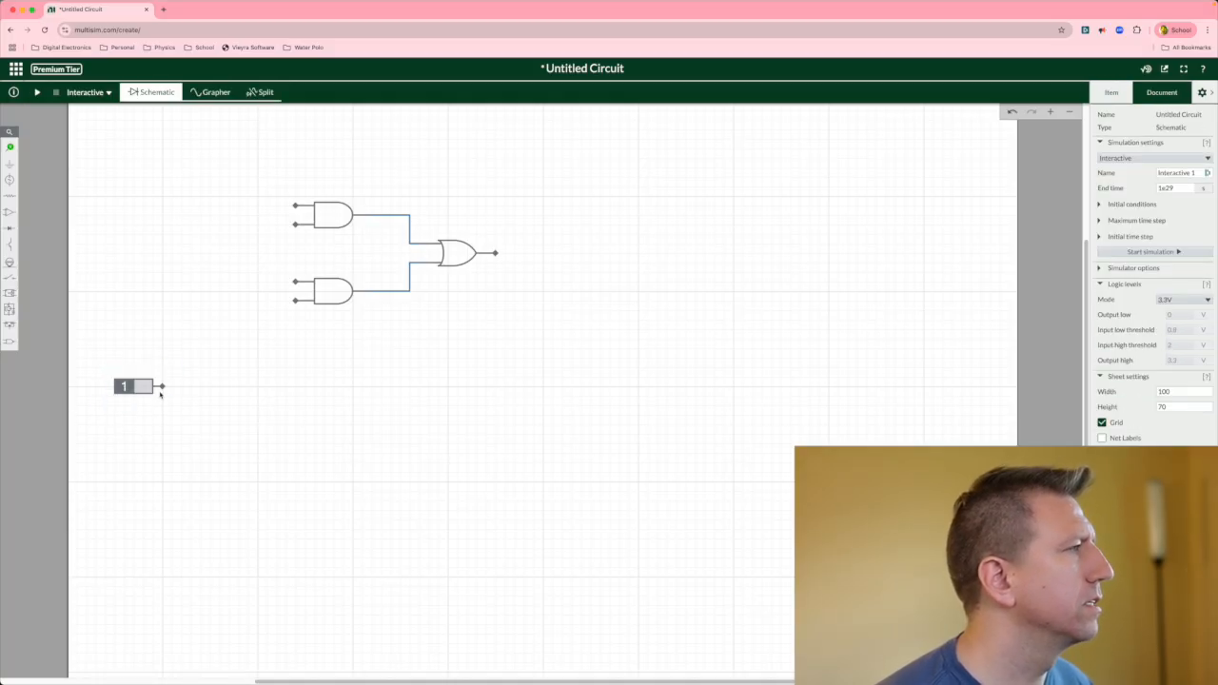
Place an inverter to the right of the digital constant.
click(10, 342)
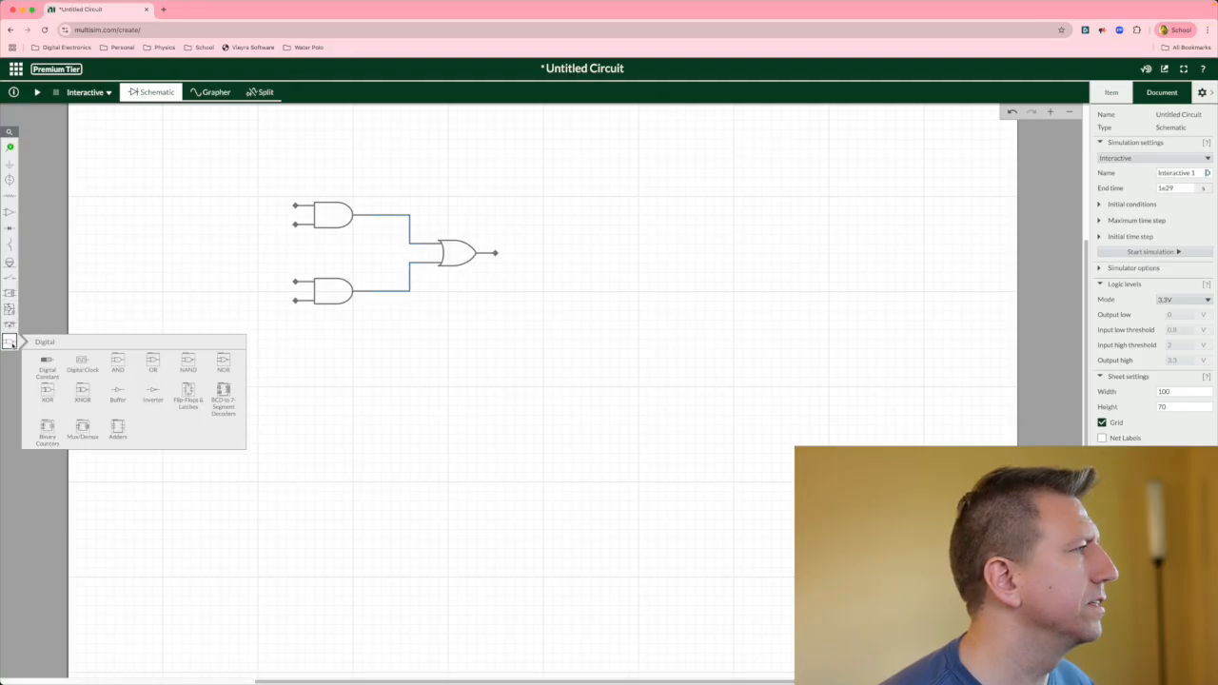
click(152, 390)
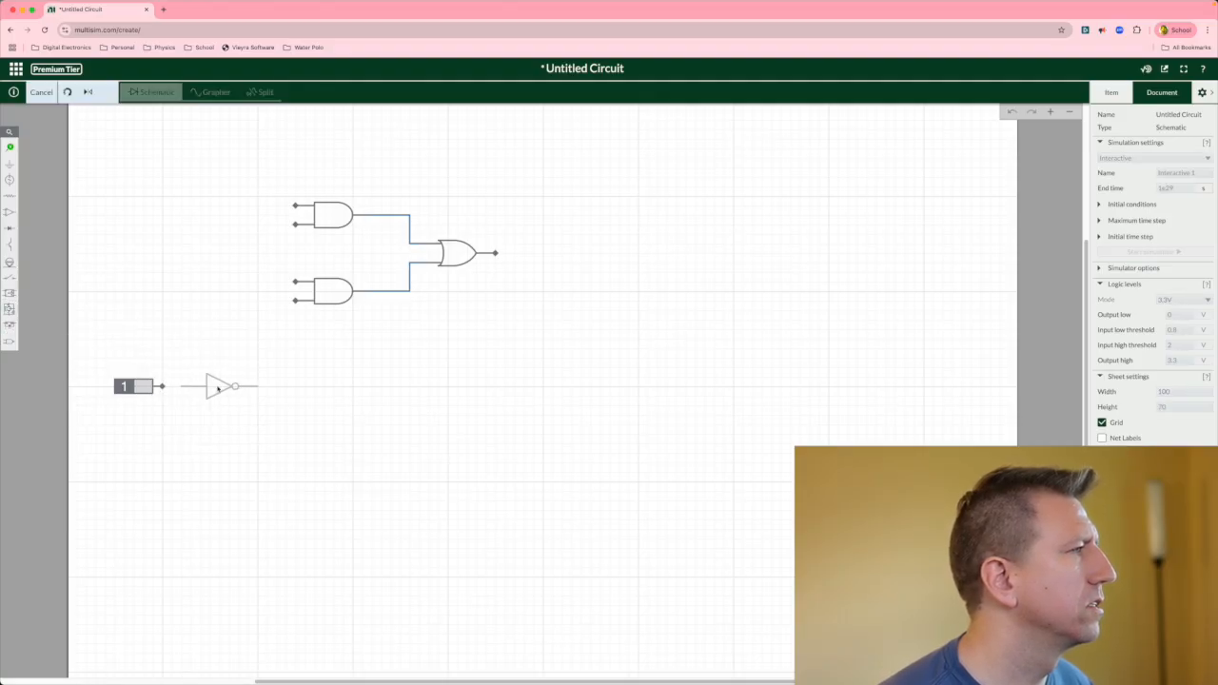
click(218, 389)
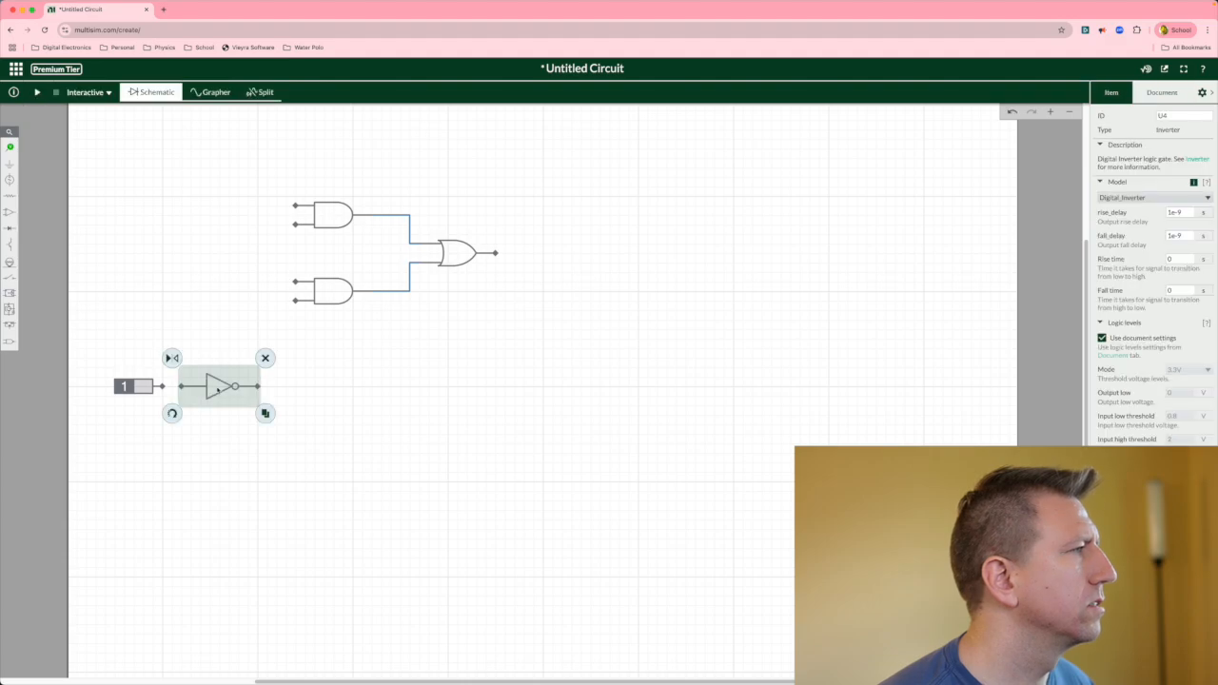
click(276, 428)
Wire the constant to the inverter input, and the inverter output to the upper AND gate's lower input.
drag(162, 388, 181, 392)
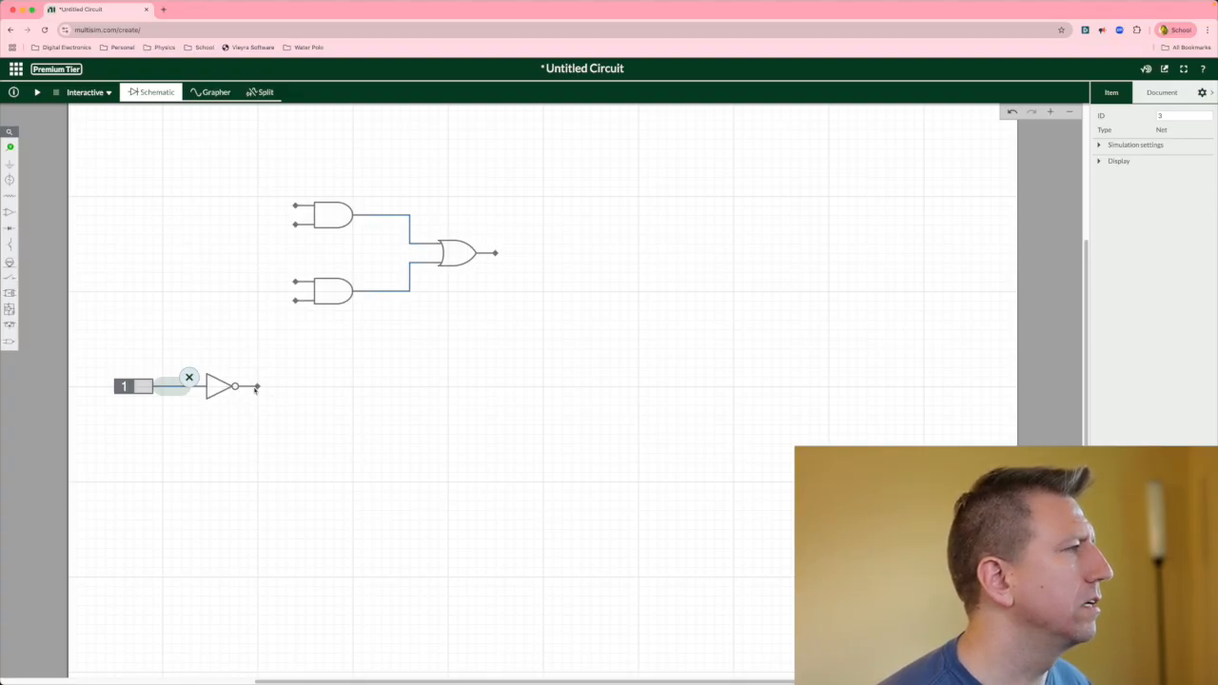
click(258, 387)
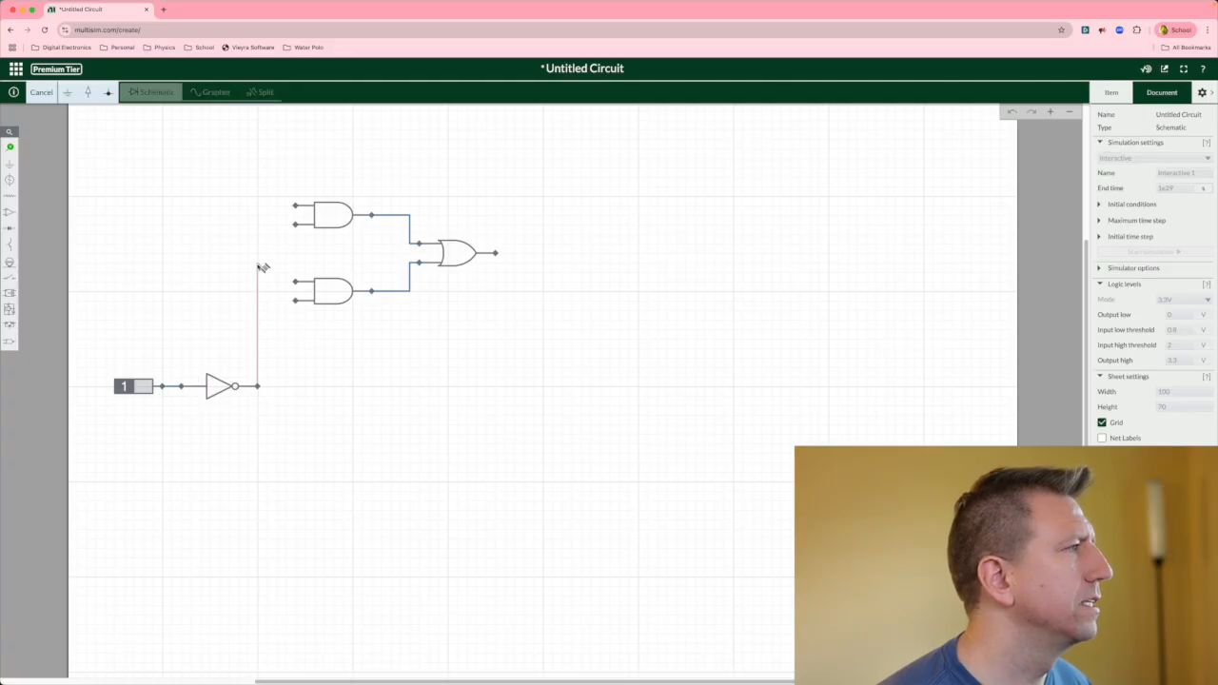
click(267, 226)
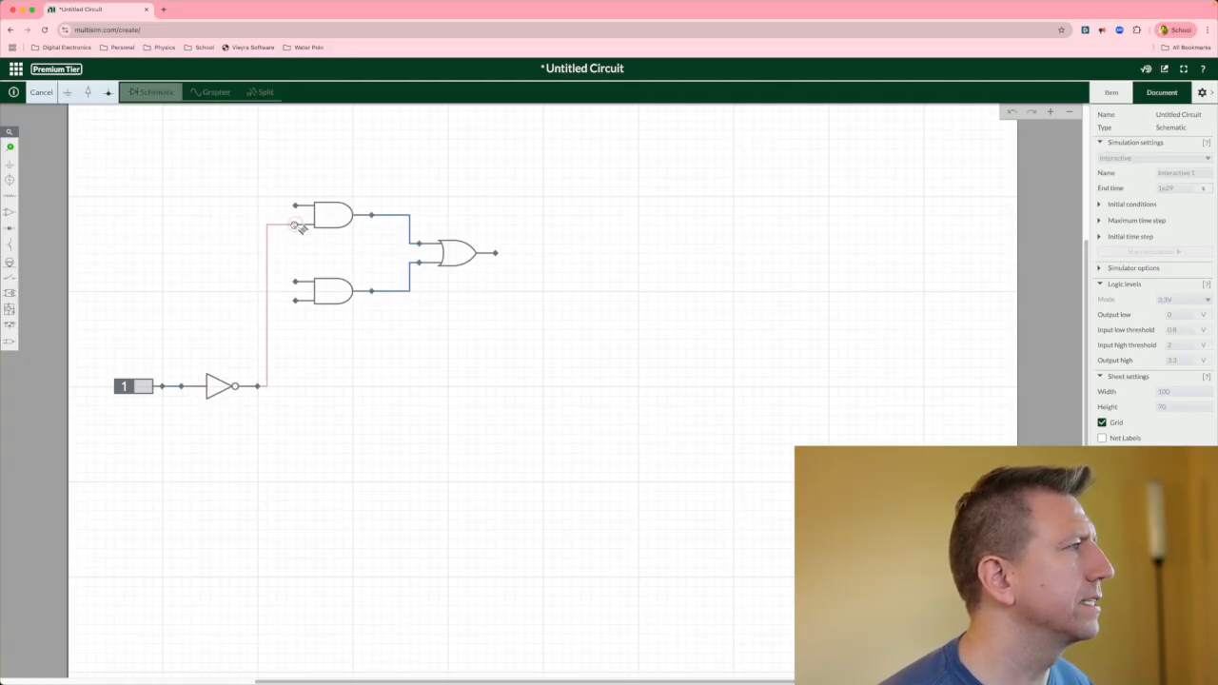
click(295, 224)
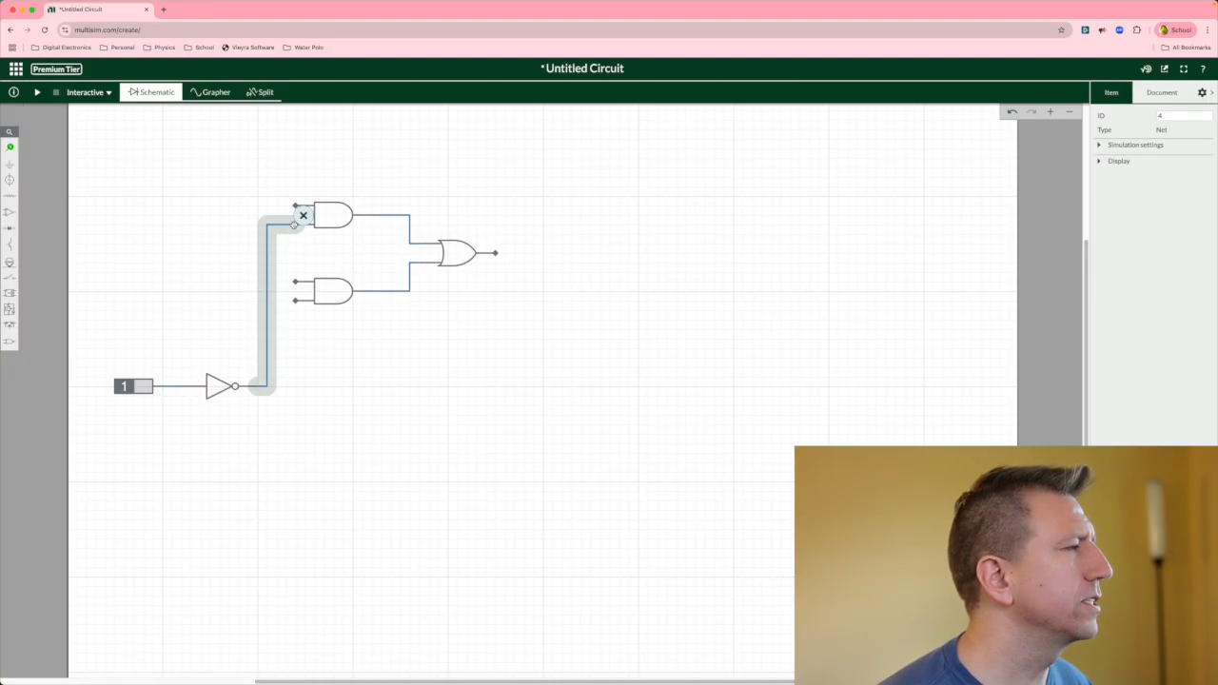
Wire the lower AND gate's lower input to the constant's output wire.
click(295, 301)
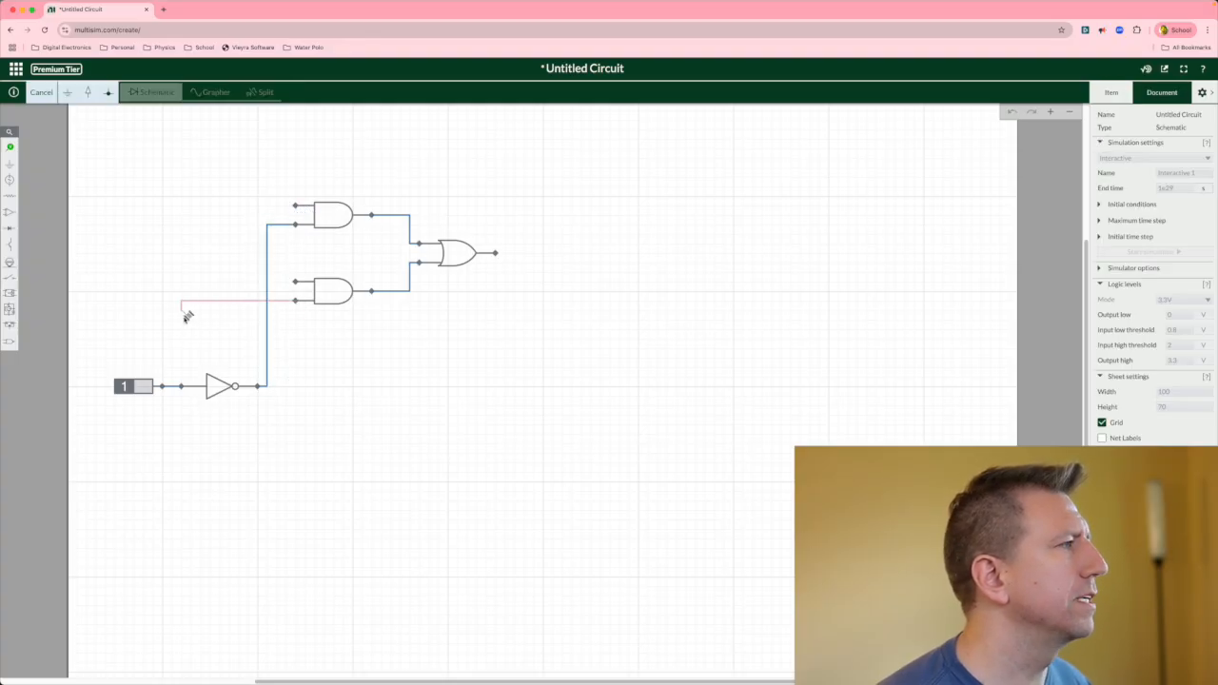
click(182, 385)
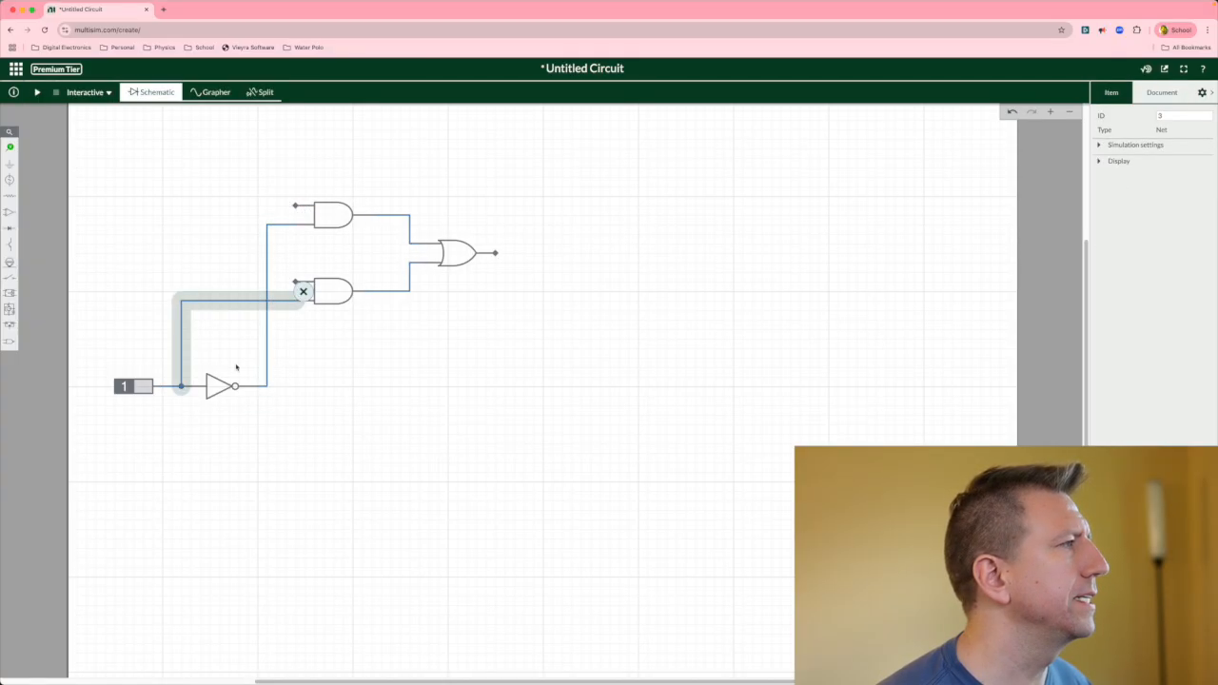
click(306, 350)
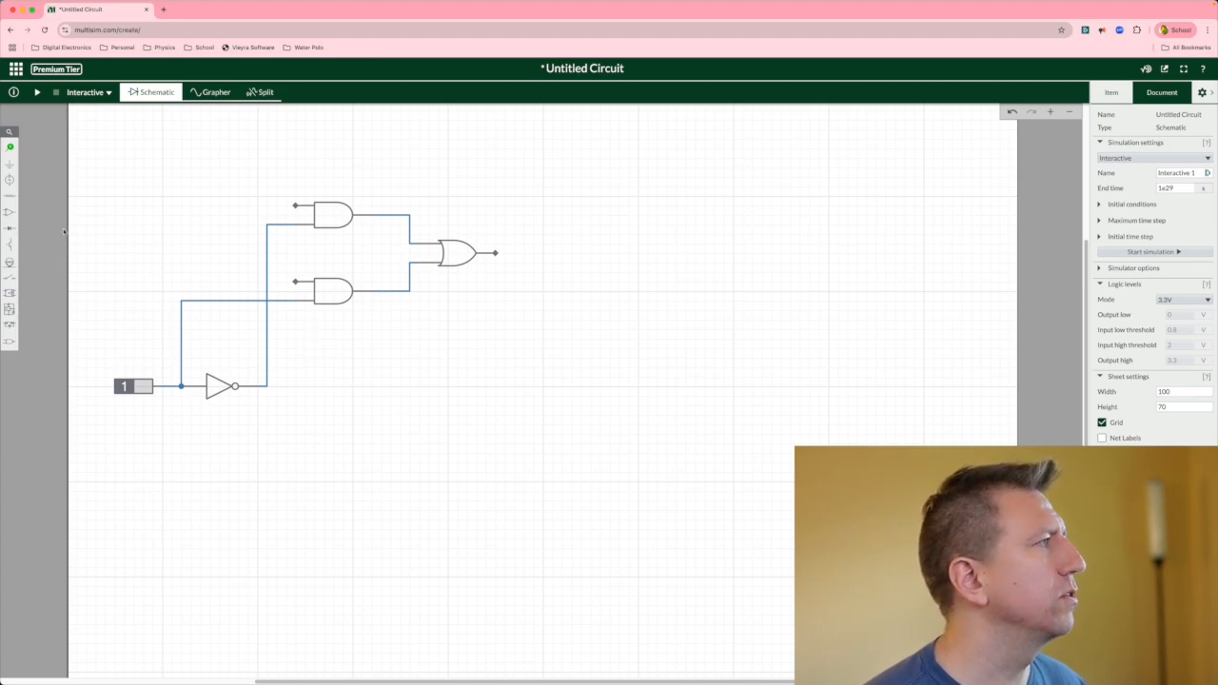
Place an LED to the right of the OR gate.
click(10, 261)
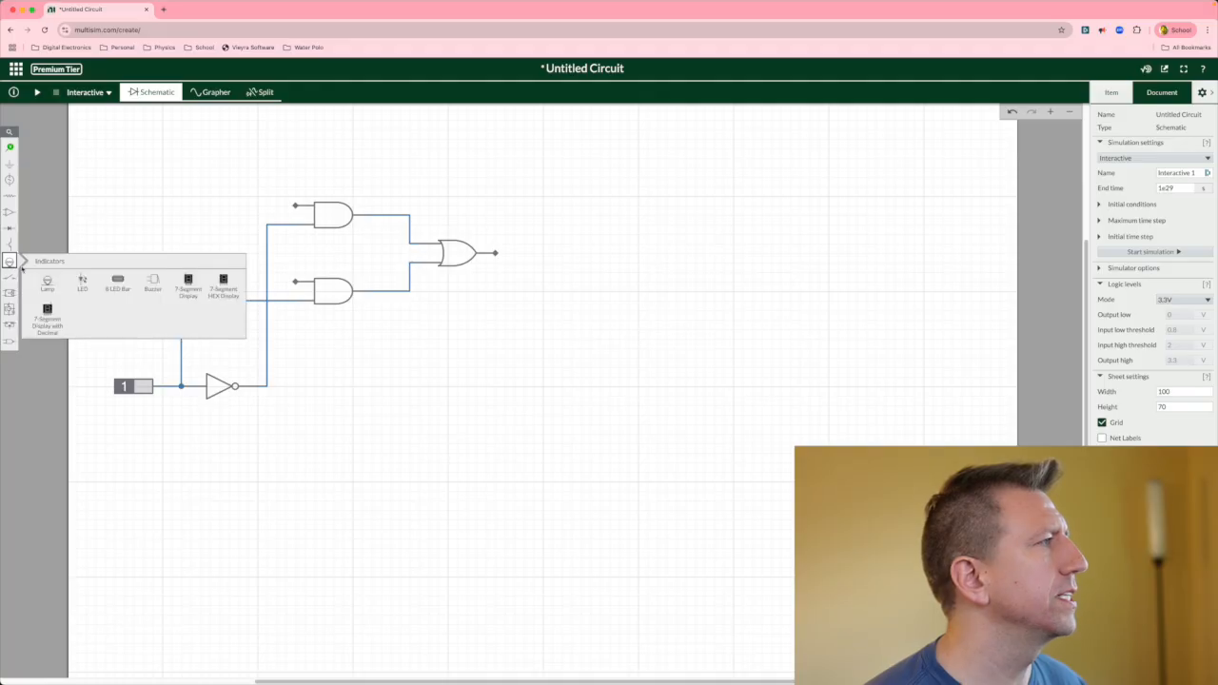
click(80, 278)
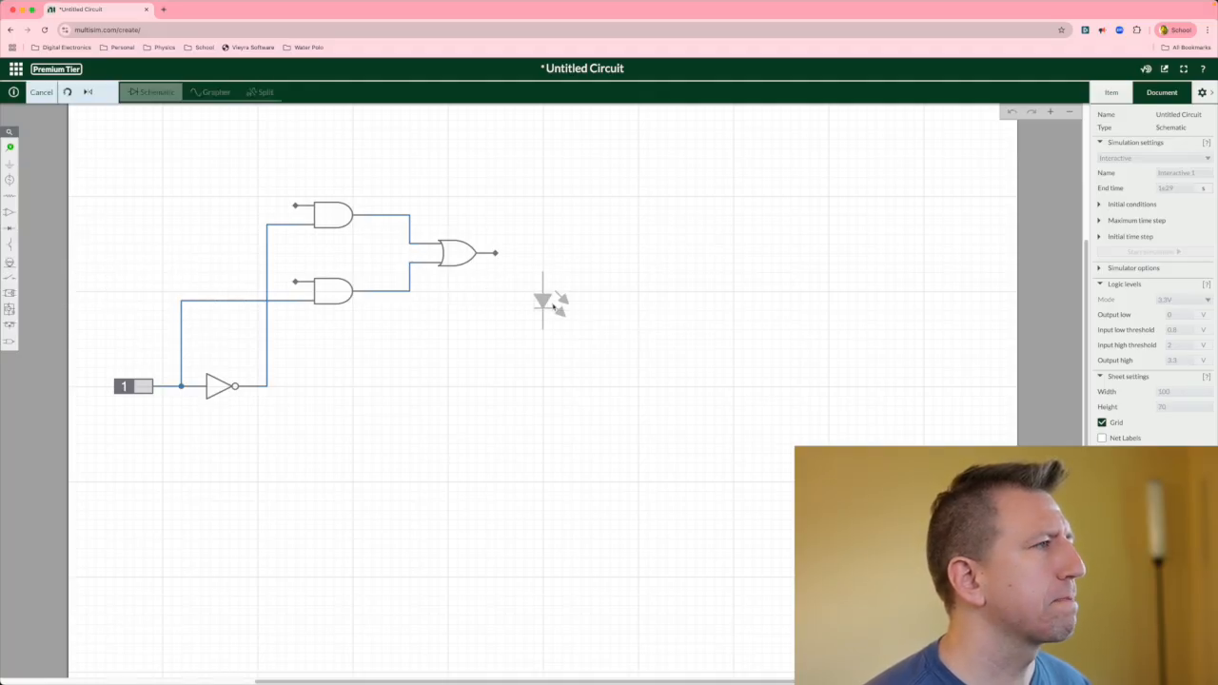
click(554, 305)
click(499, 366)
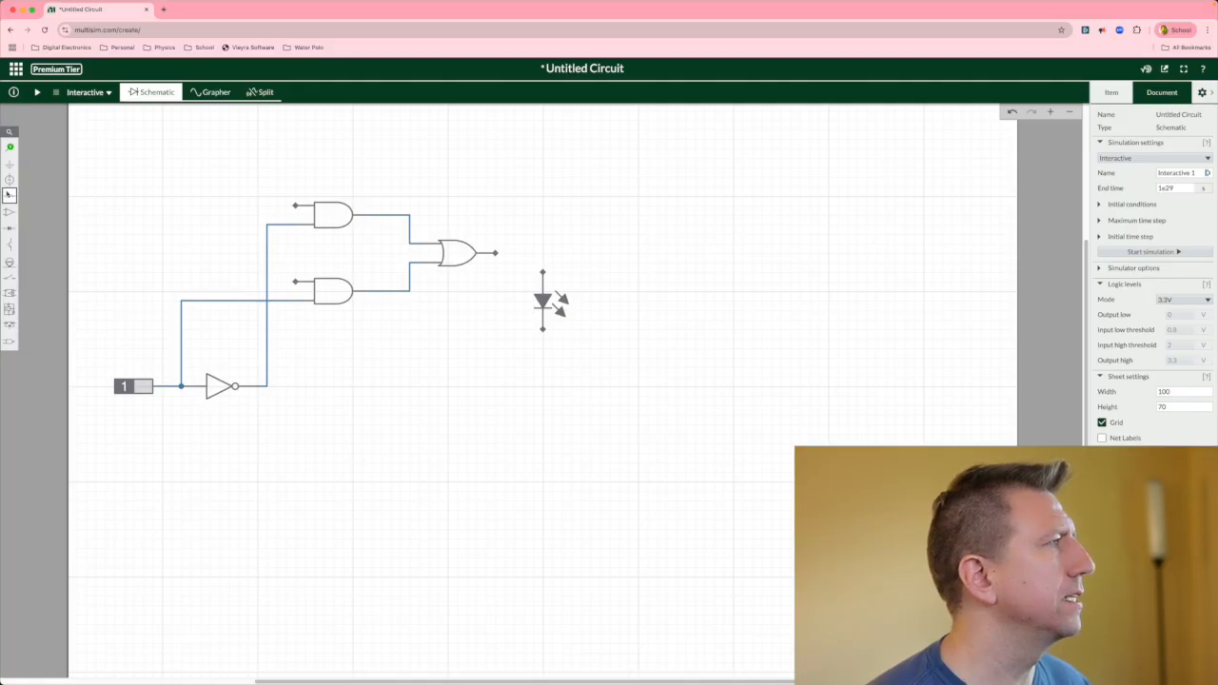
Place a resistor below the LED.
click(8, 196)
click(46, 213)
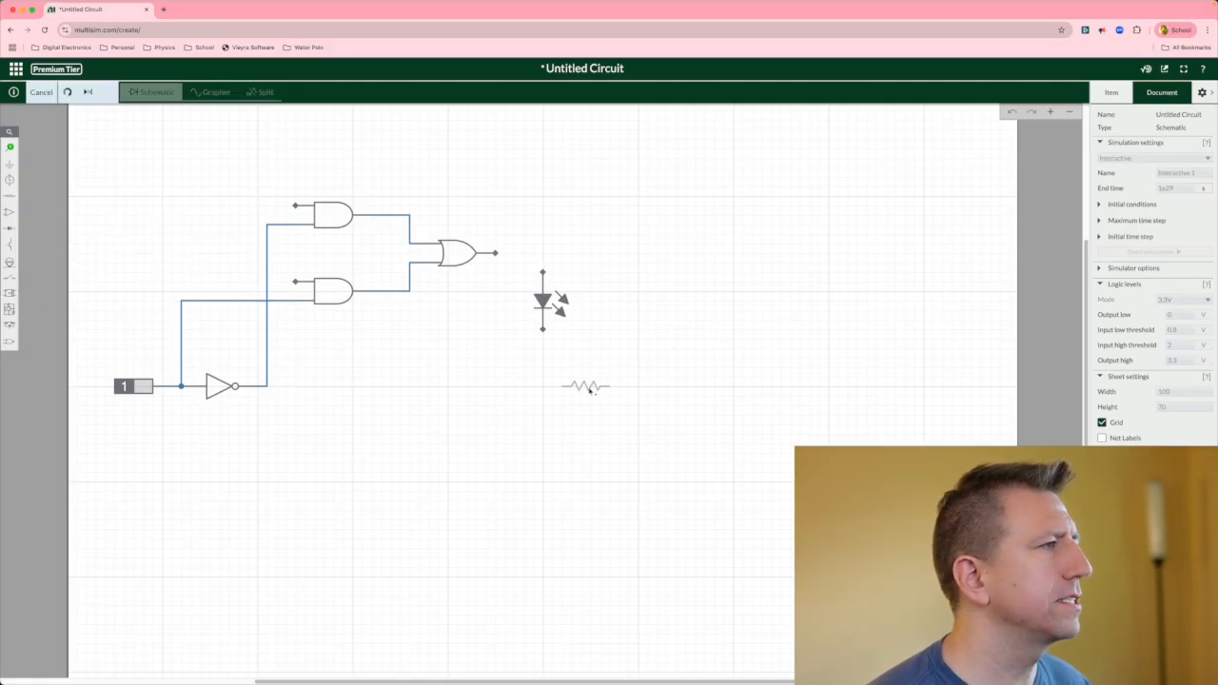
click(557, 378)
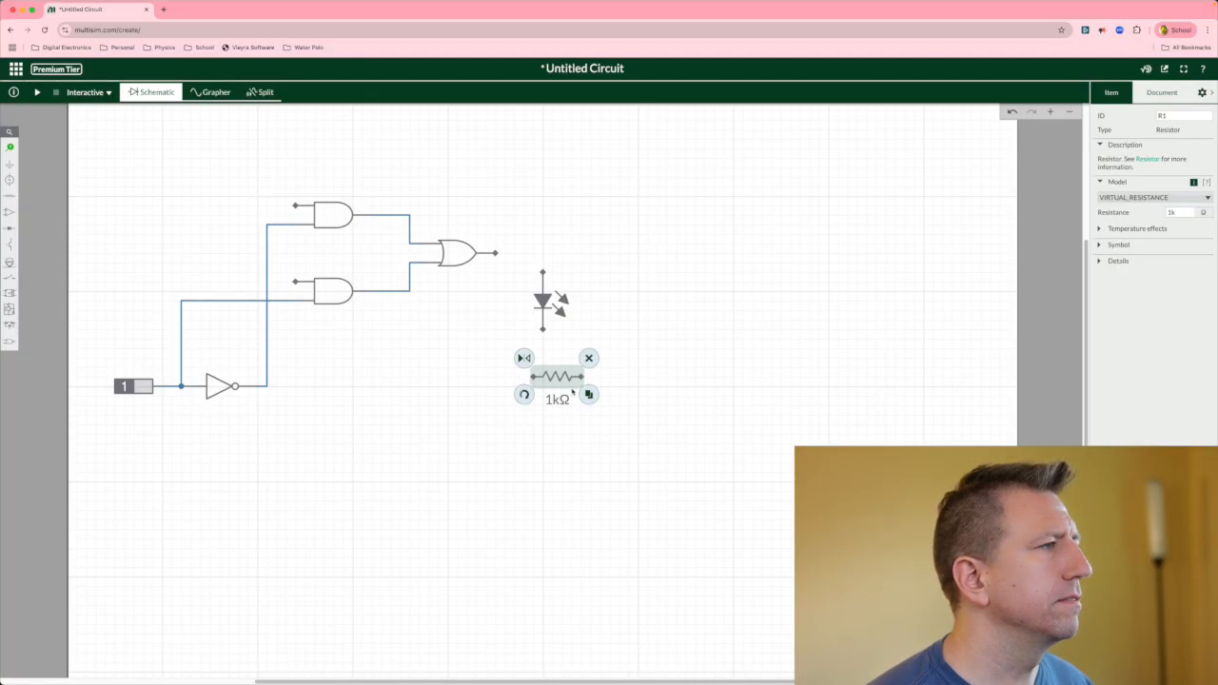
Rotate the resistor vertical and attach it to the LED's lower terminal.
click(524, 394)
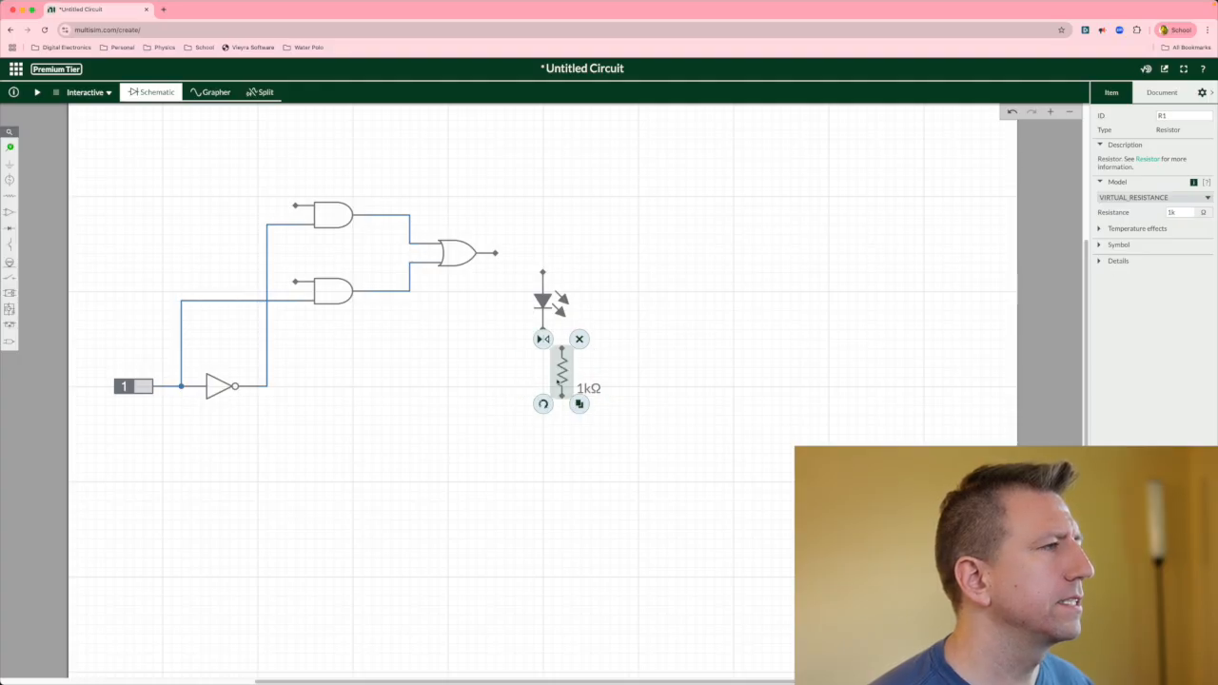
drag(559, 362, 543, 355)
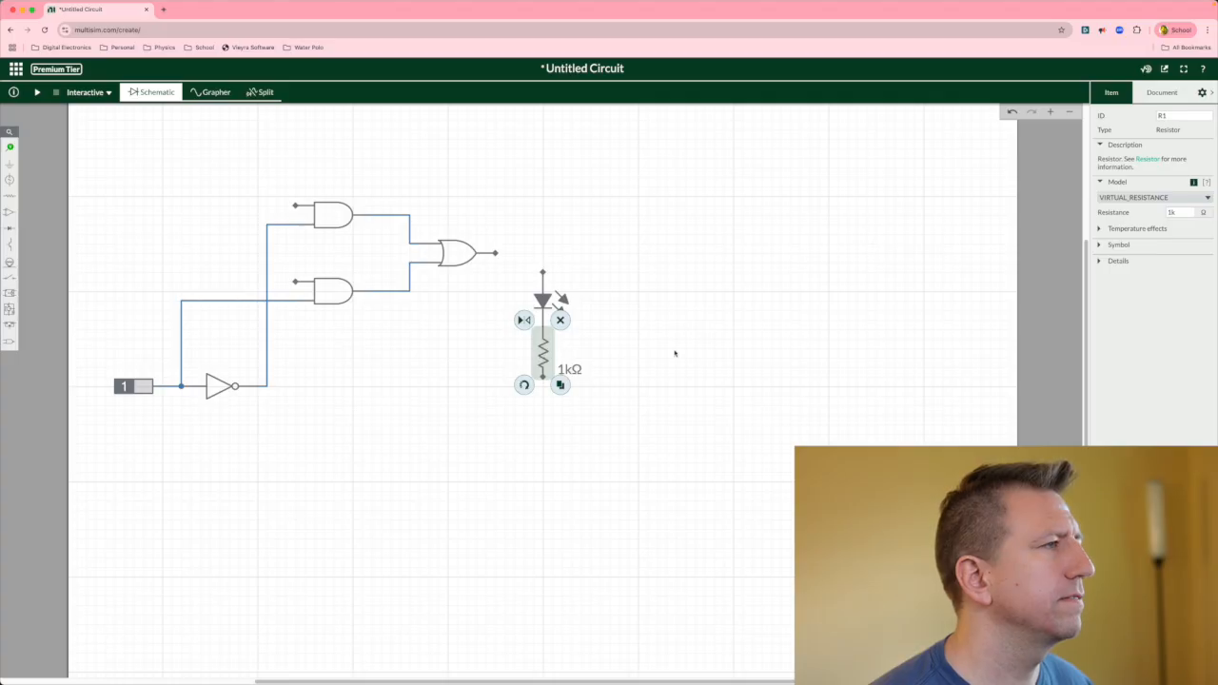
Set the resistor's resistance to 220 Ω.
click(594, 374)
click(577, 371)
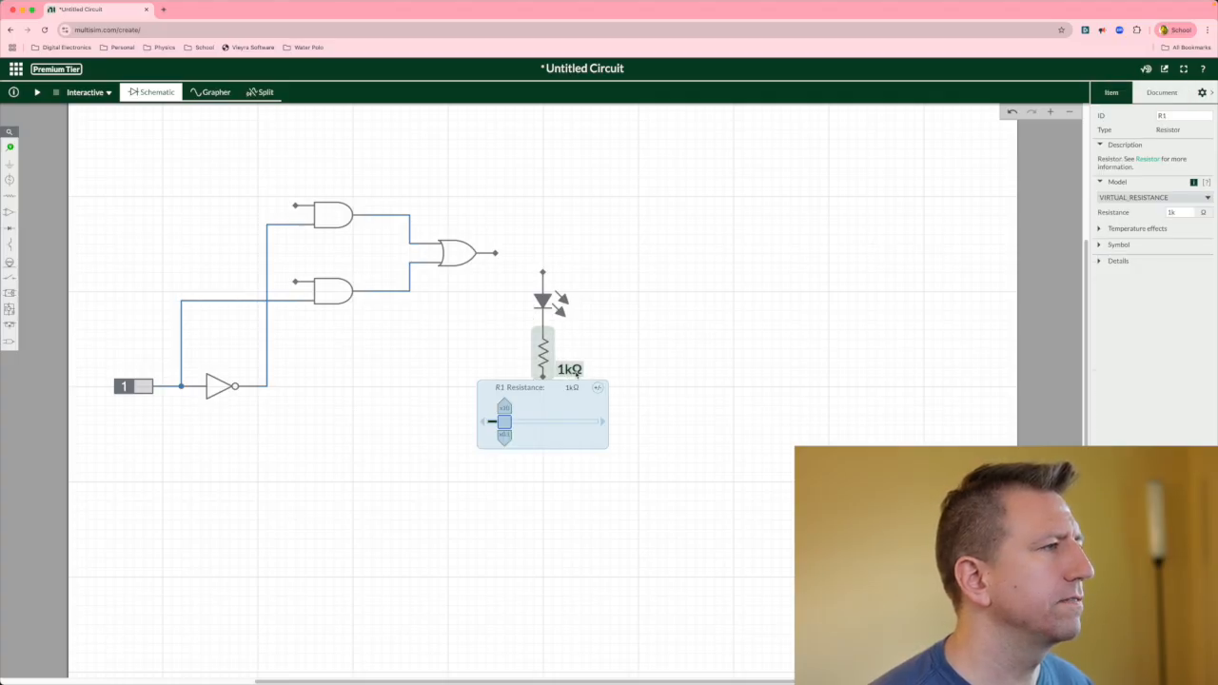
click(571, 388)
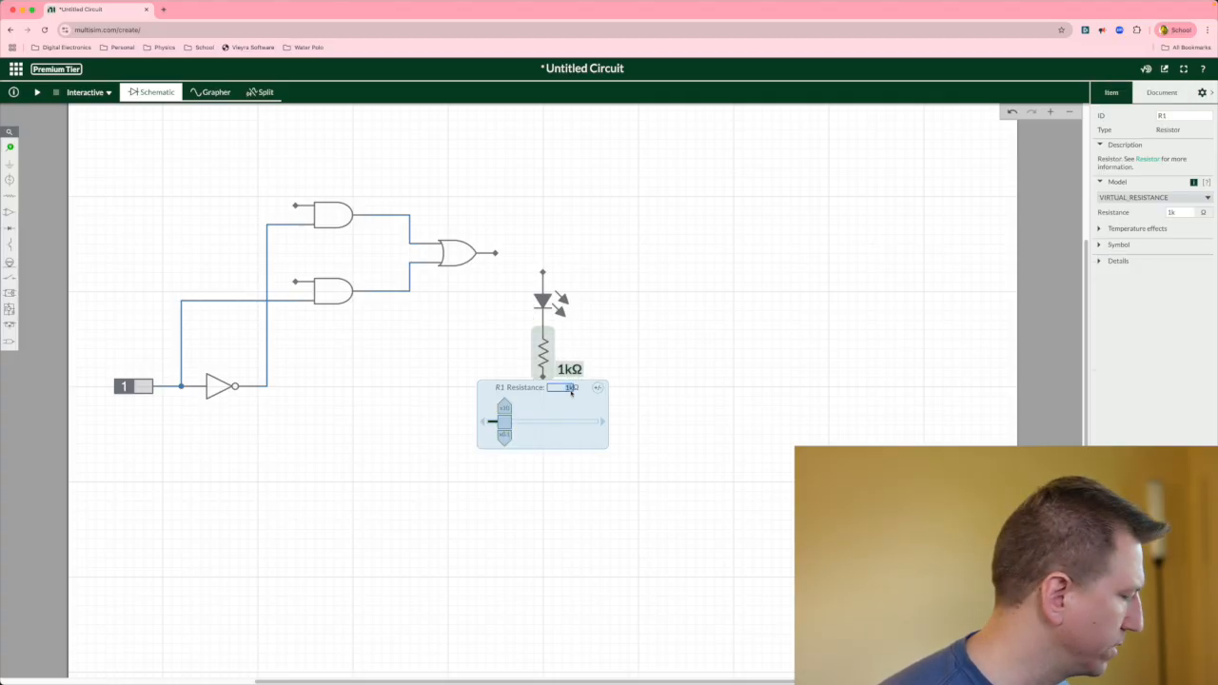
text(220Ω)
key(Return)
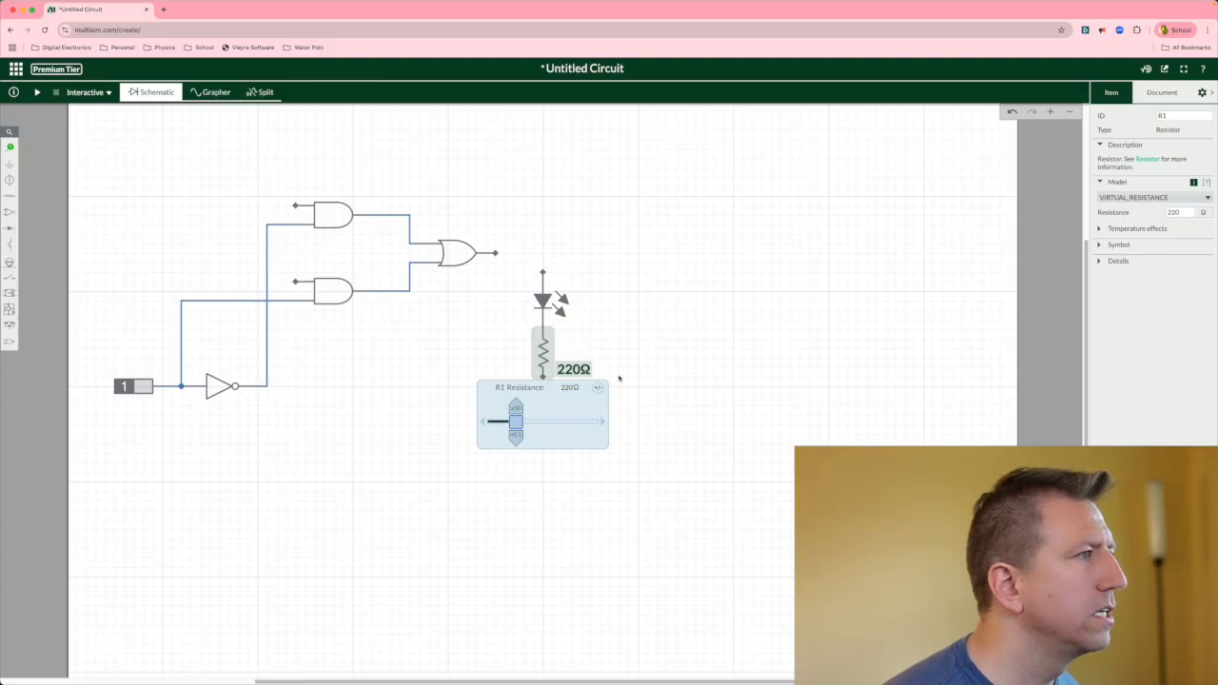
click(681, 353)
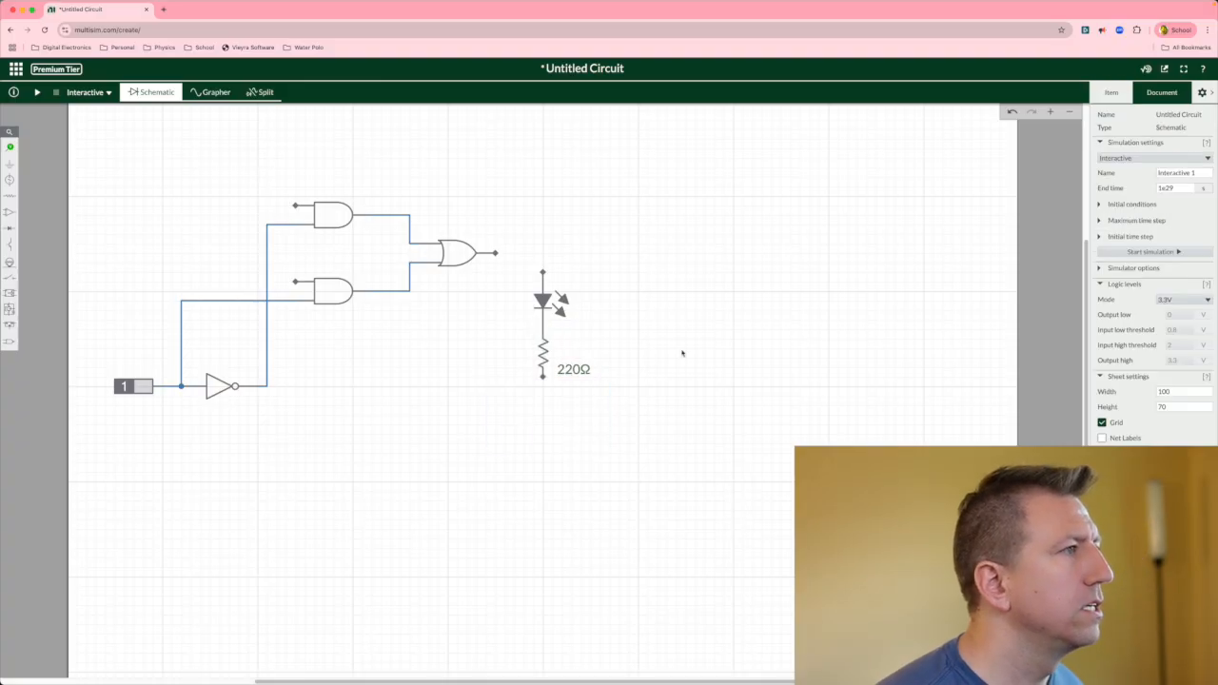
Place a ground symbol below the resistor's lower terminal.
click(11, 166)
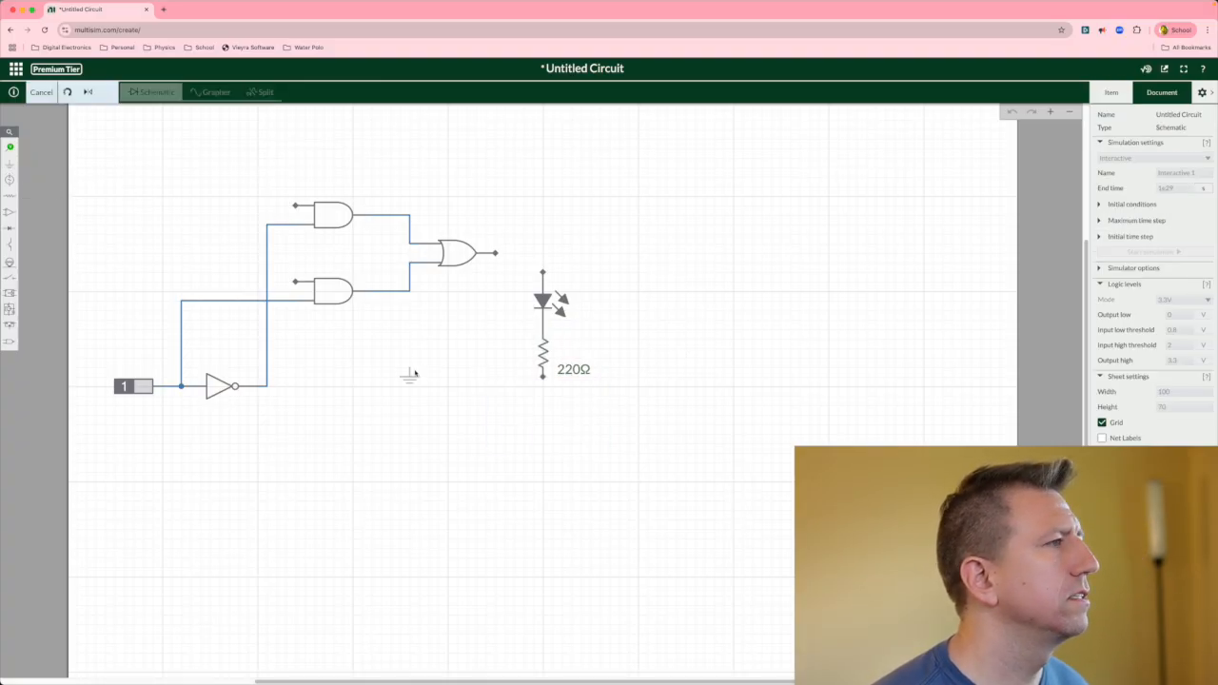
click(544, 387)
click(711, 382)
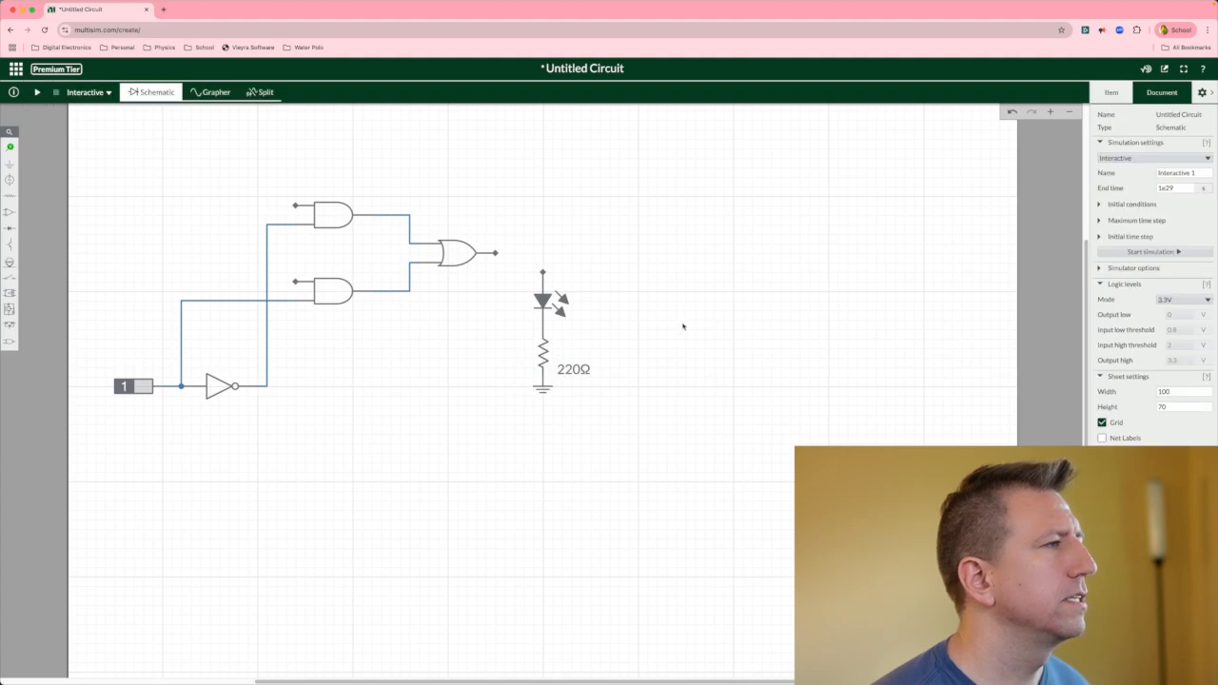
Wire the OR gate's output to the LED's upper terminal.
click(496, 253)
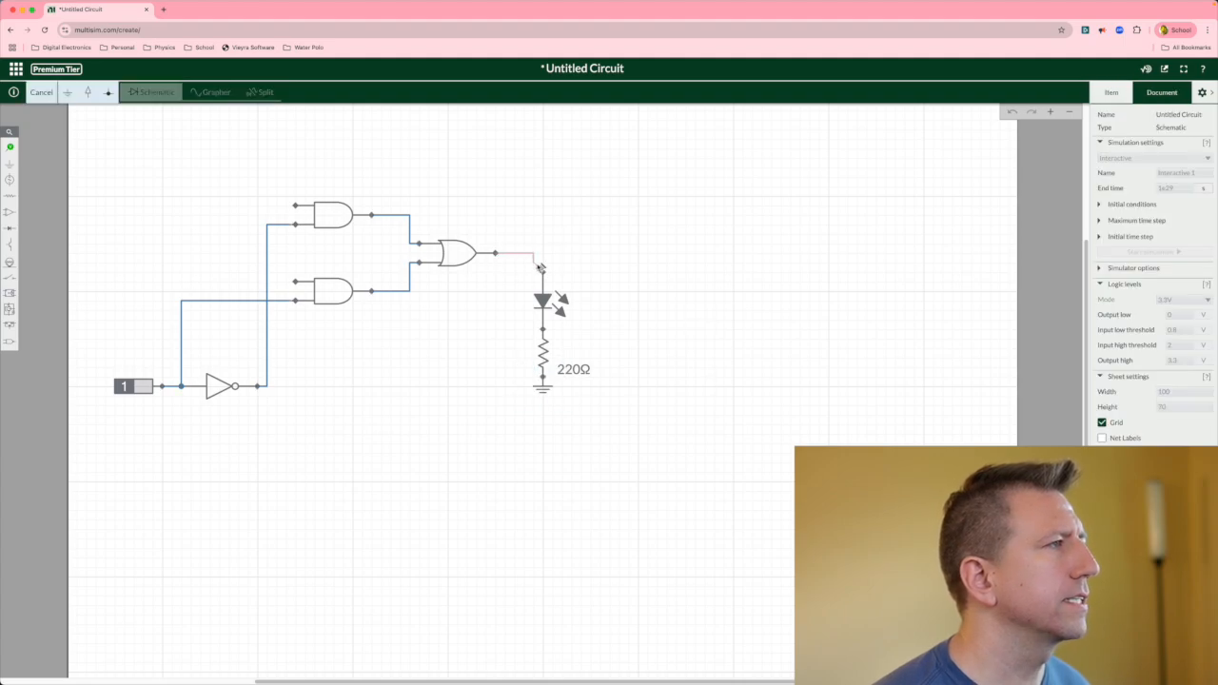
click(543, 271)
click(592, 297)
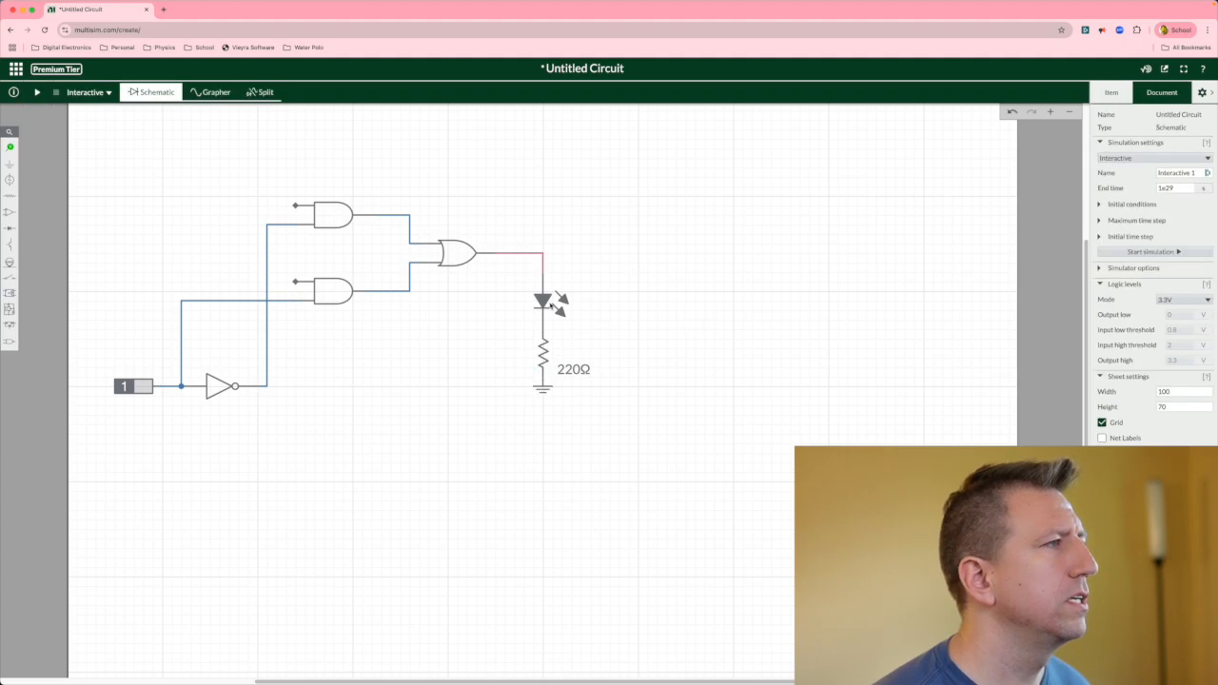
Change the LED's colour to white.
click(552, 305)
click(1170, 212)
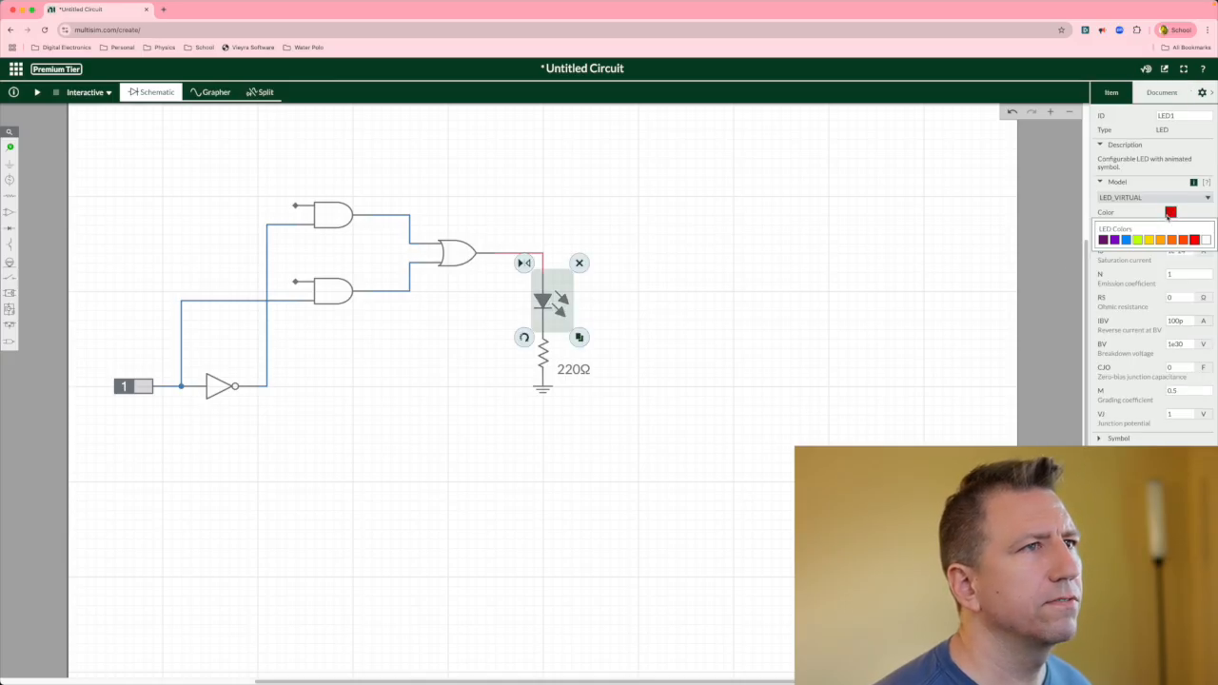
click(1206, 239)
click(783, 303)
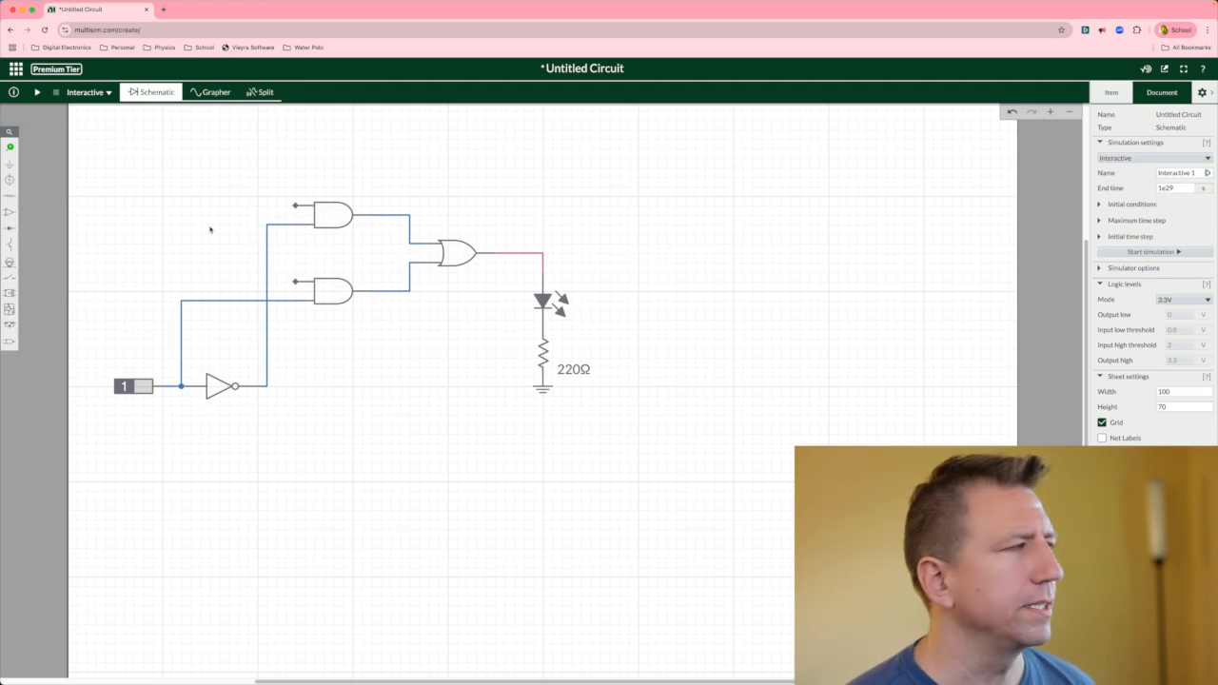
Place two digital clock sources on the left, one level with each AND gate.
click(10, 340)
click(83, 362)
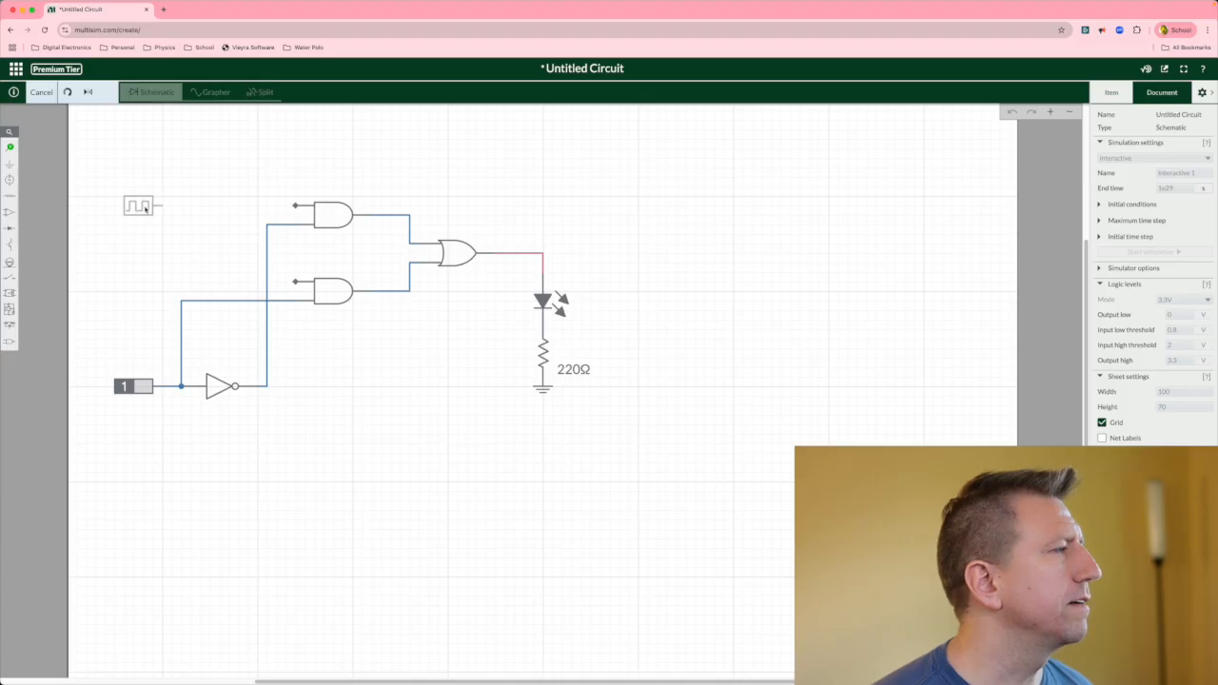
click(145, 208)
click(169, 223)
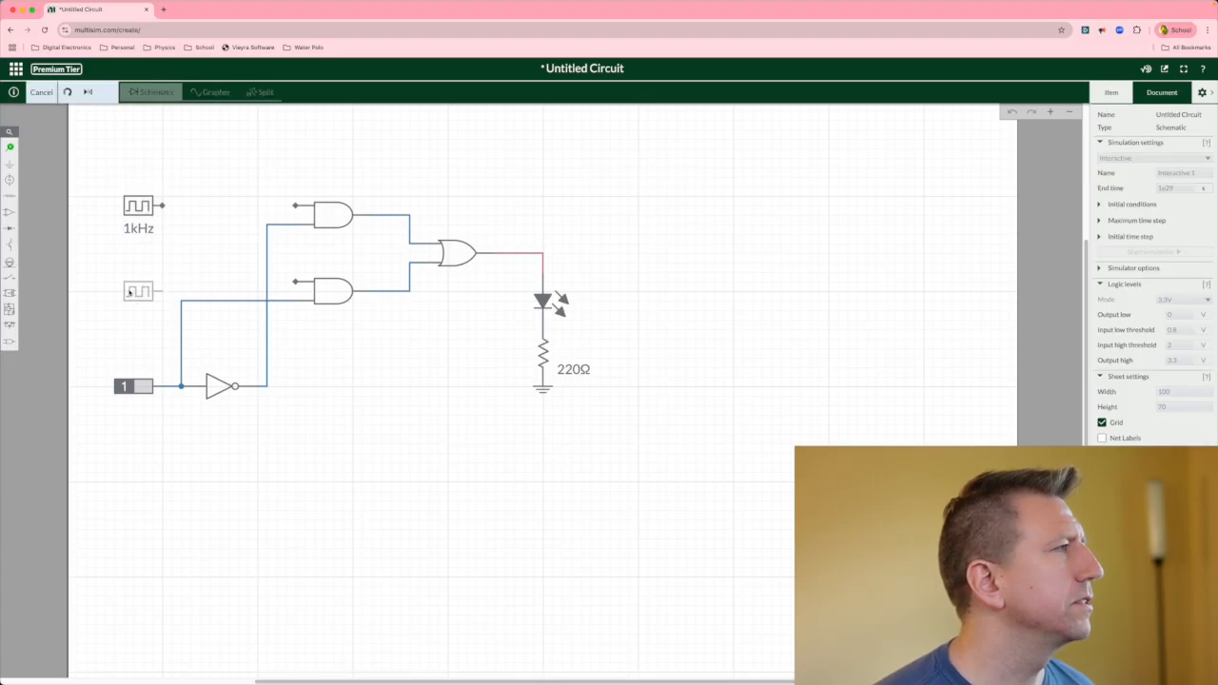
click(134, 284)
click(216, 224)
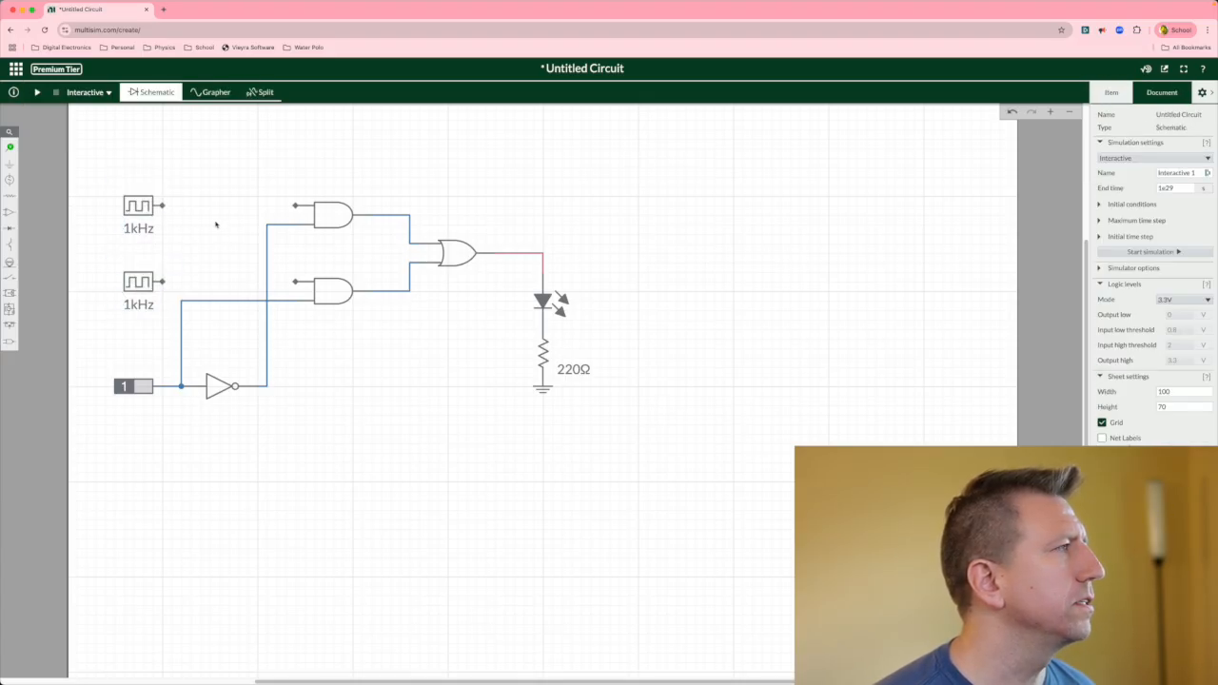
Wire each clock's output to the upper input of the AND gate beside it.
click(163, 205)
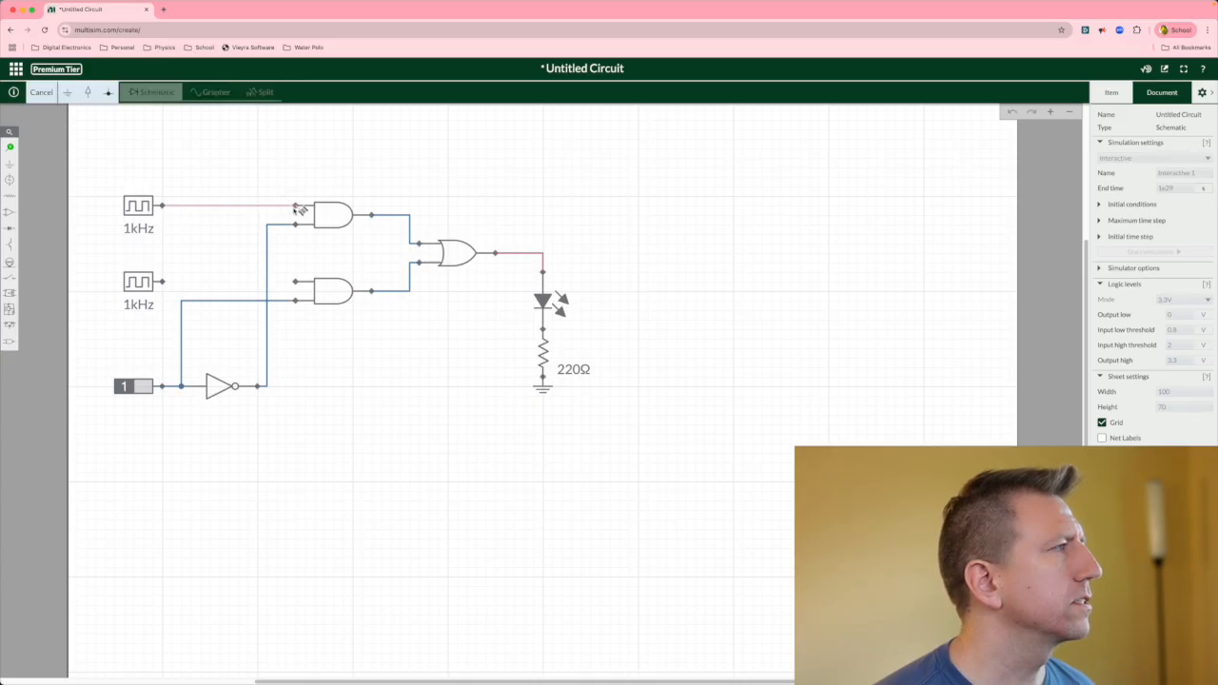
click(296, 205)
click(162, 283)
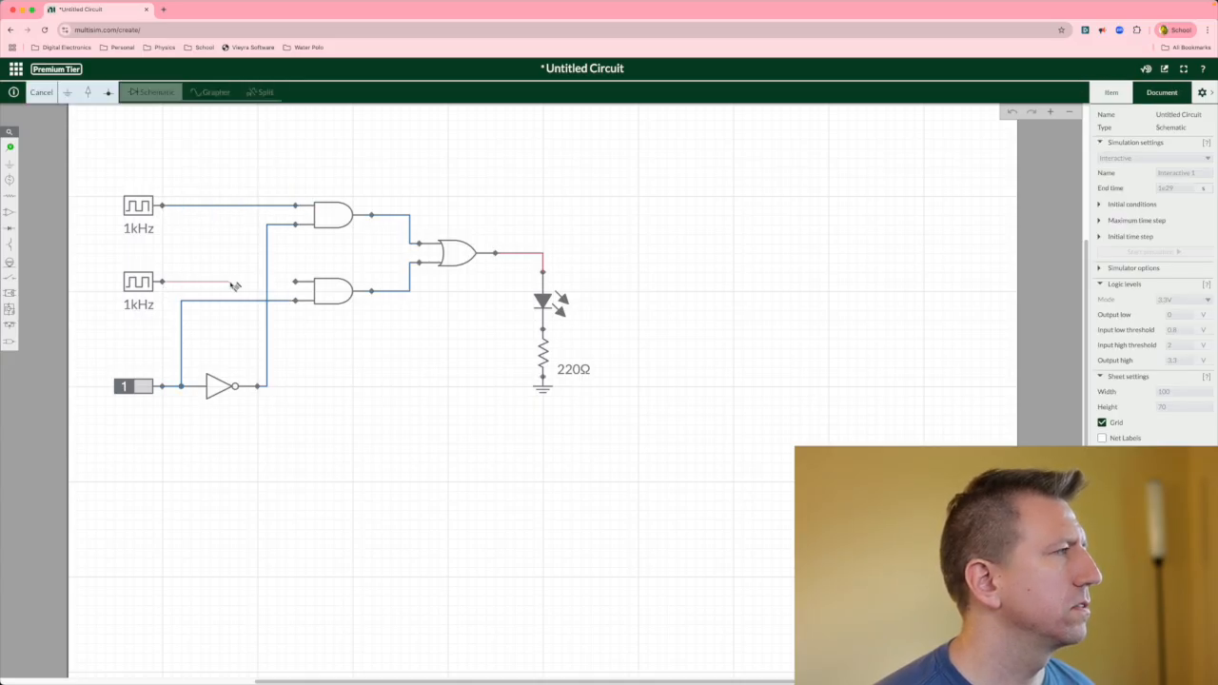
click(296, 282)
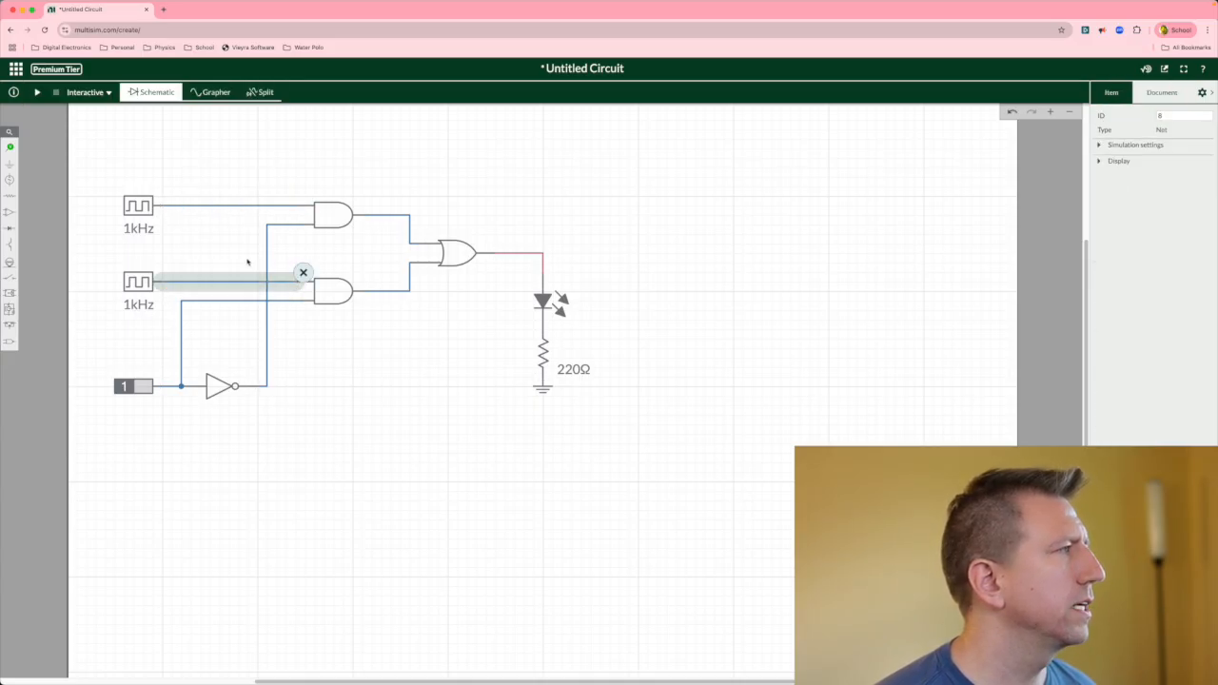
Set the upper clock's output frequency to 4 Hz.
click(162, 234)
click(152, 233)
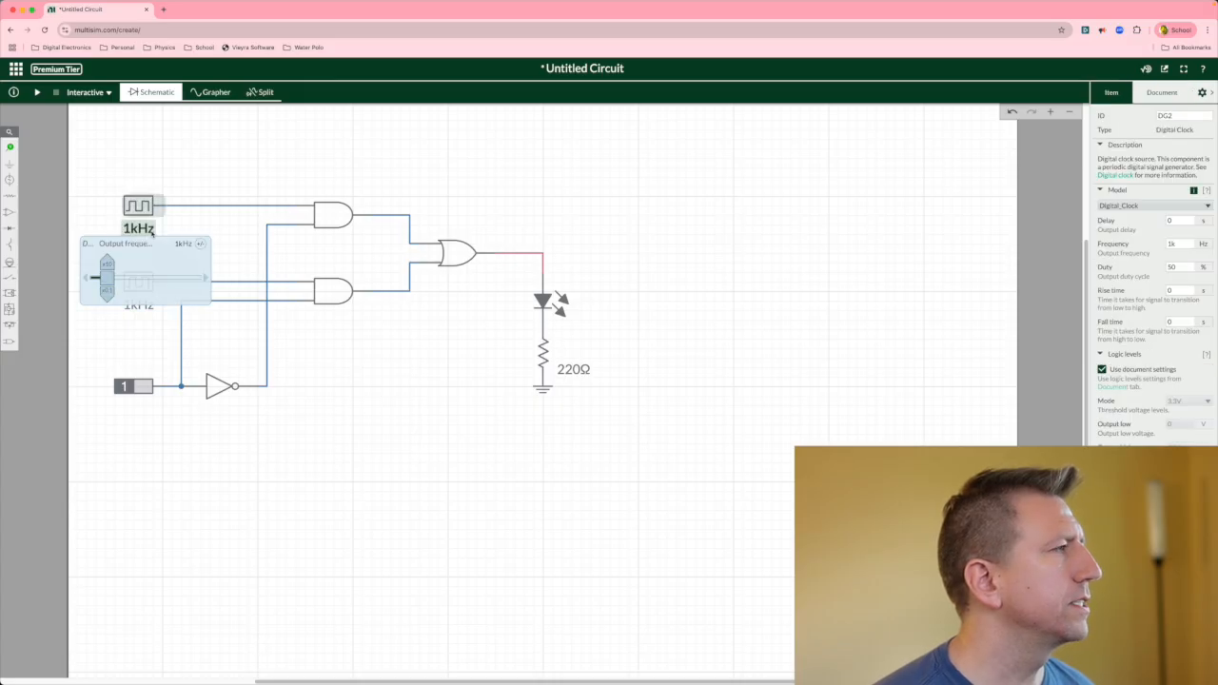
click(181, 245)
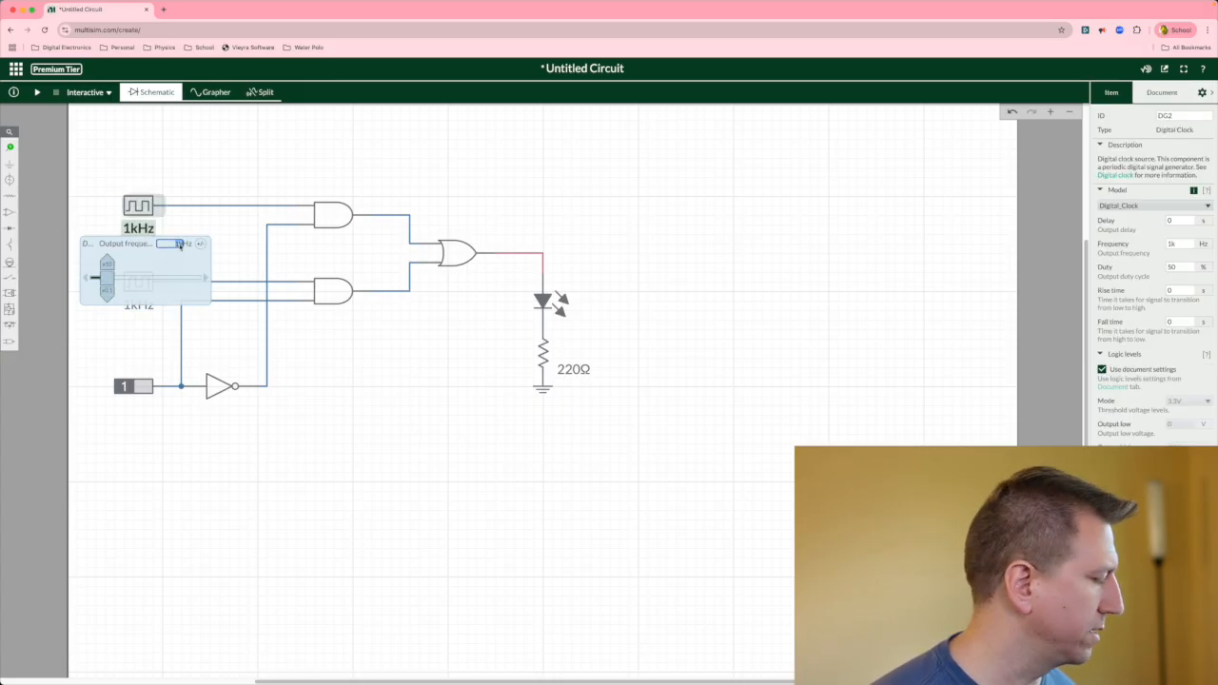
text(4)
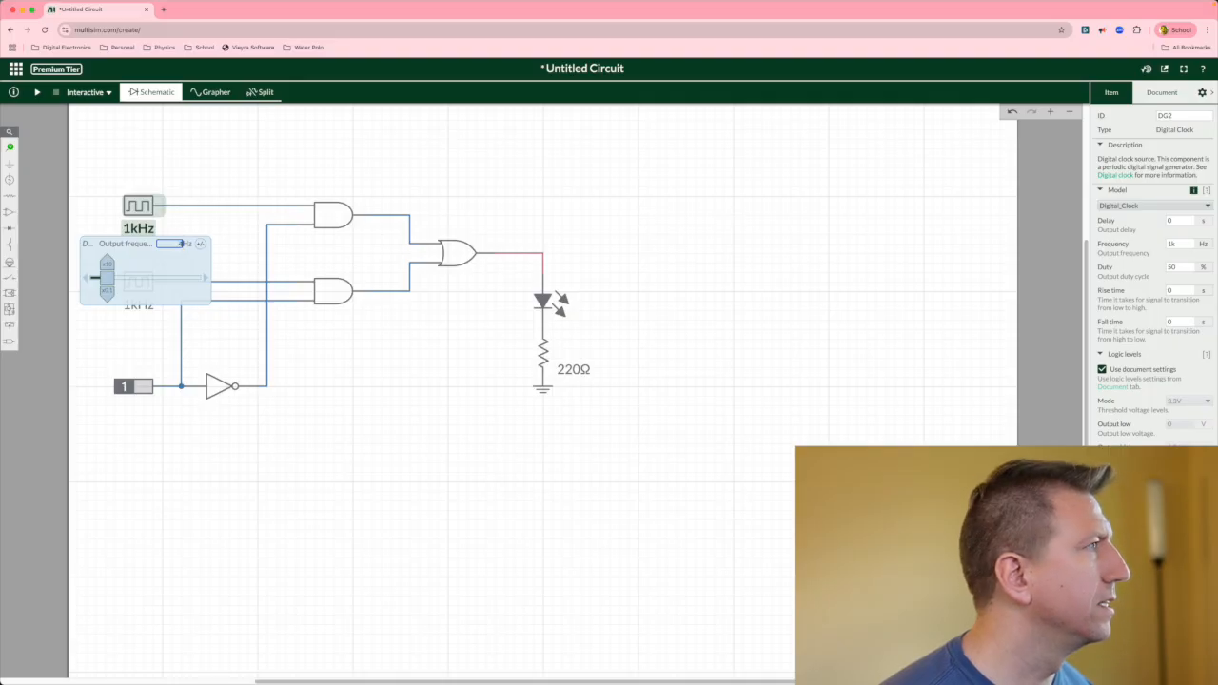
click(202, 181)
Set the lower clock's output frequency to 1 Hz.
click(143, 305)
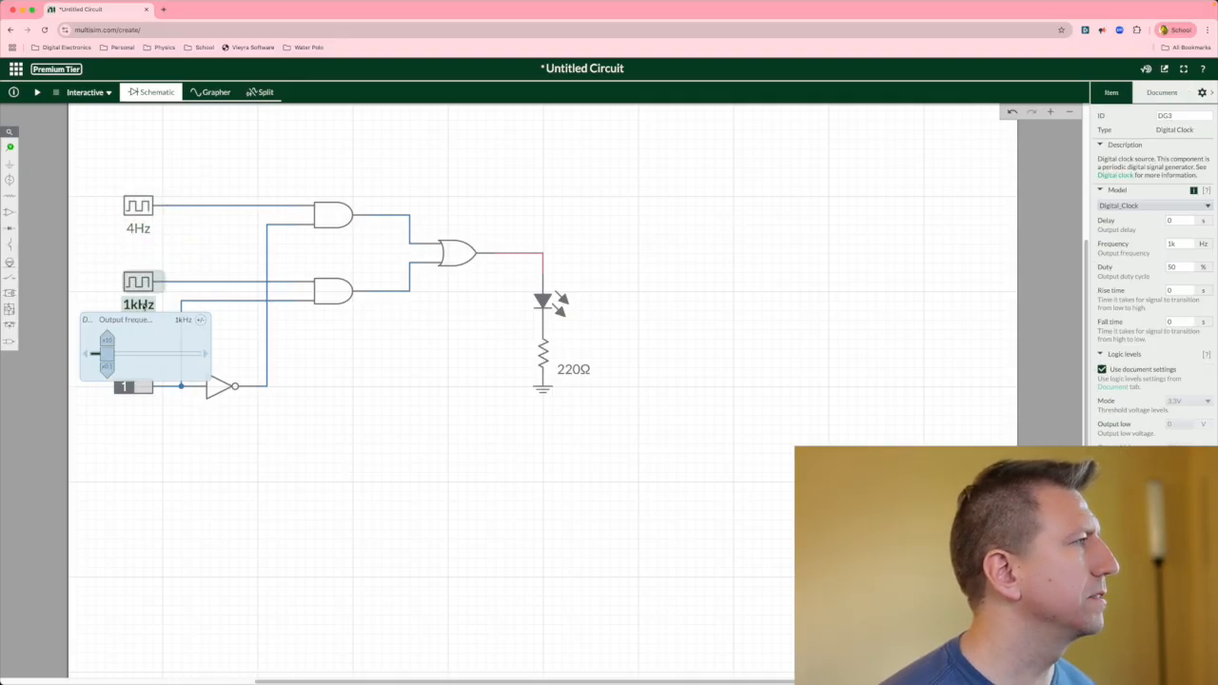
click(180, 319)
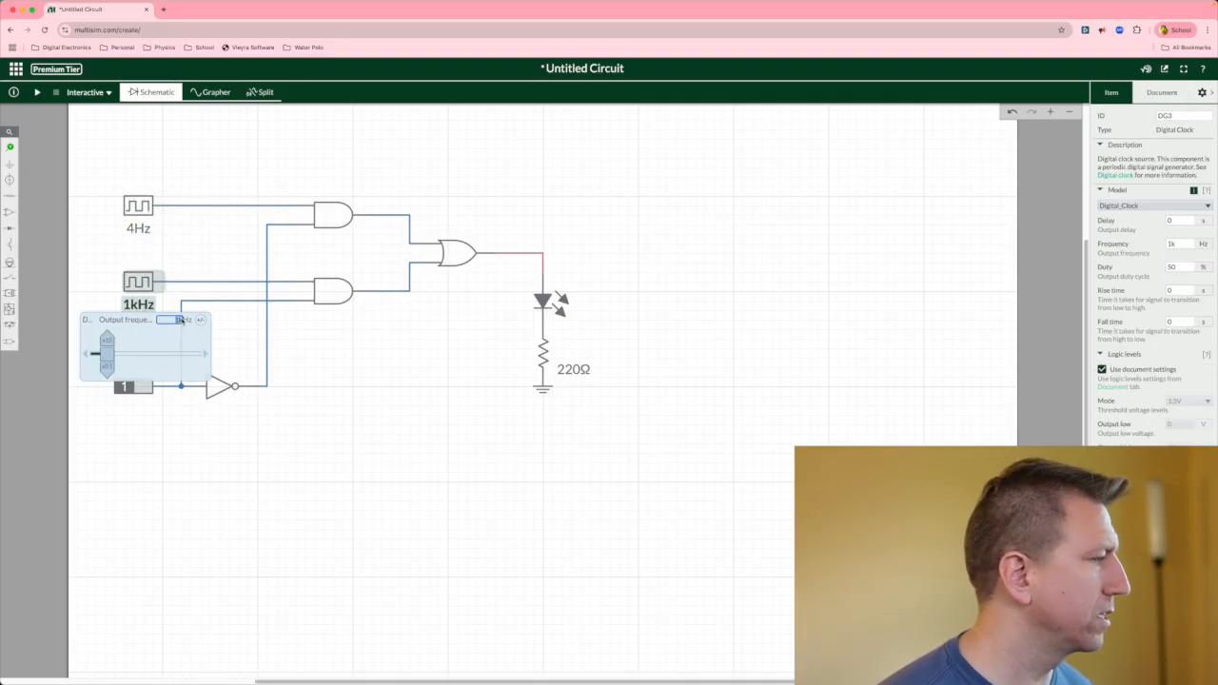
text(1)
click(203, 161)
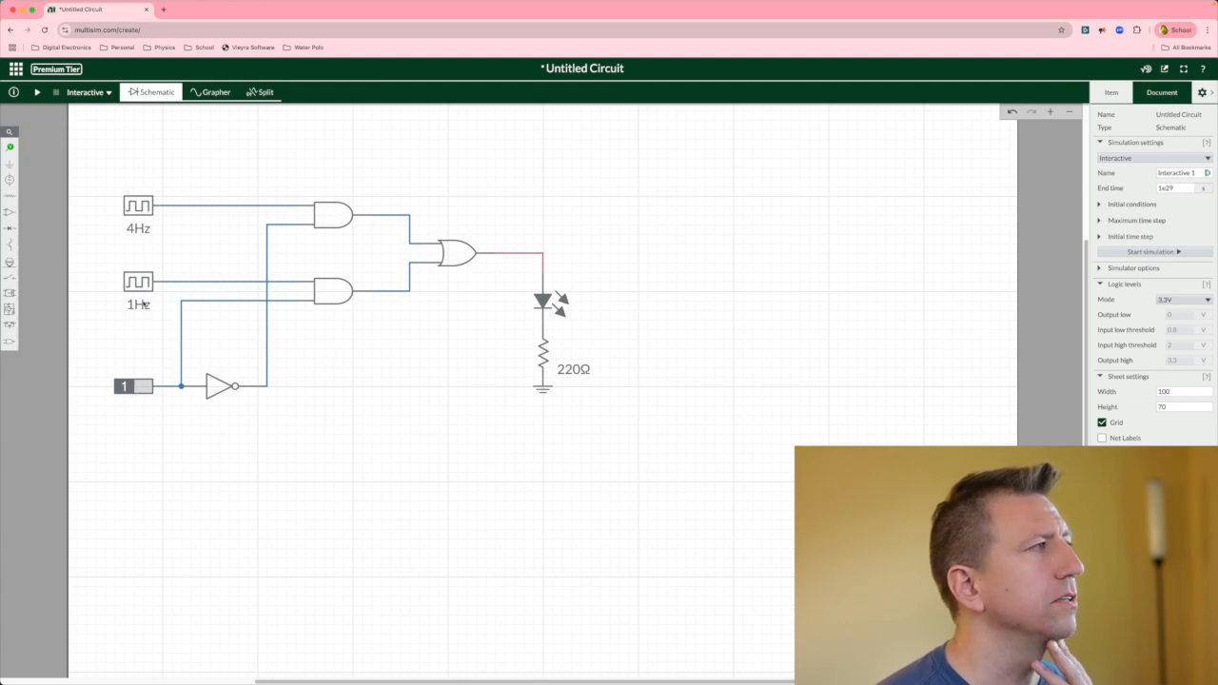
Run the simulation, switch the digital constant to 0, and stop the simulation.
click(38, 93)
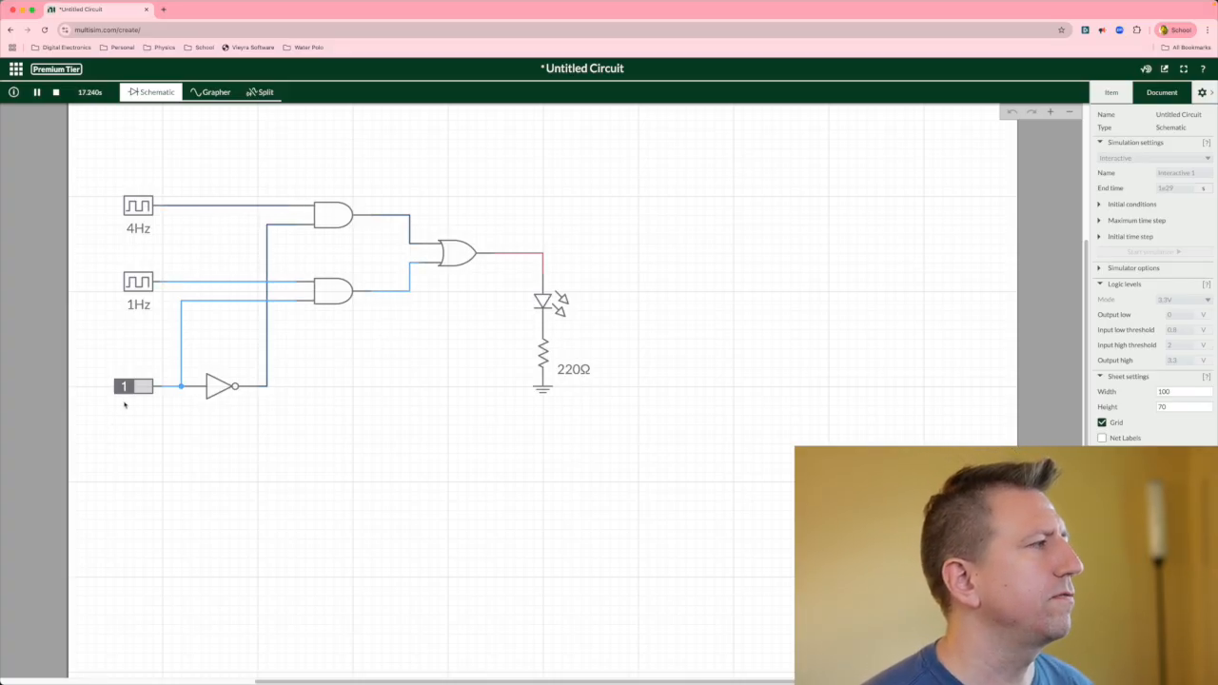
click(136, 387)
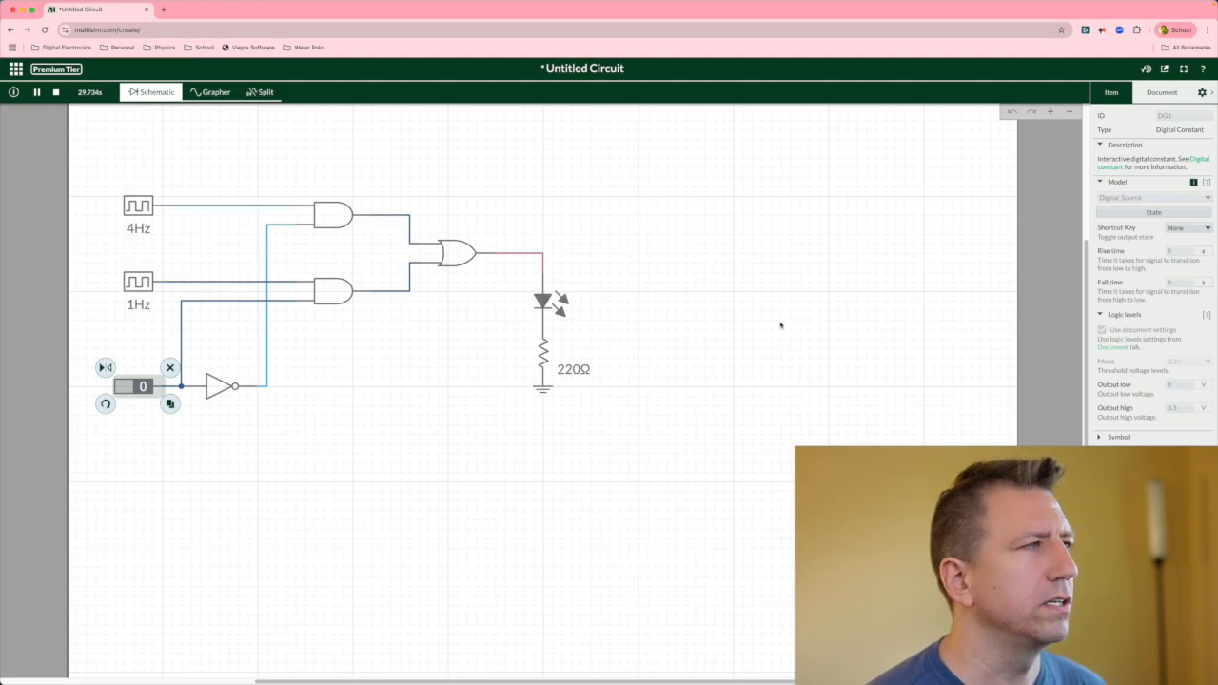
click(56, 93)
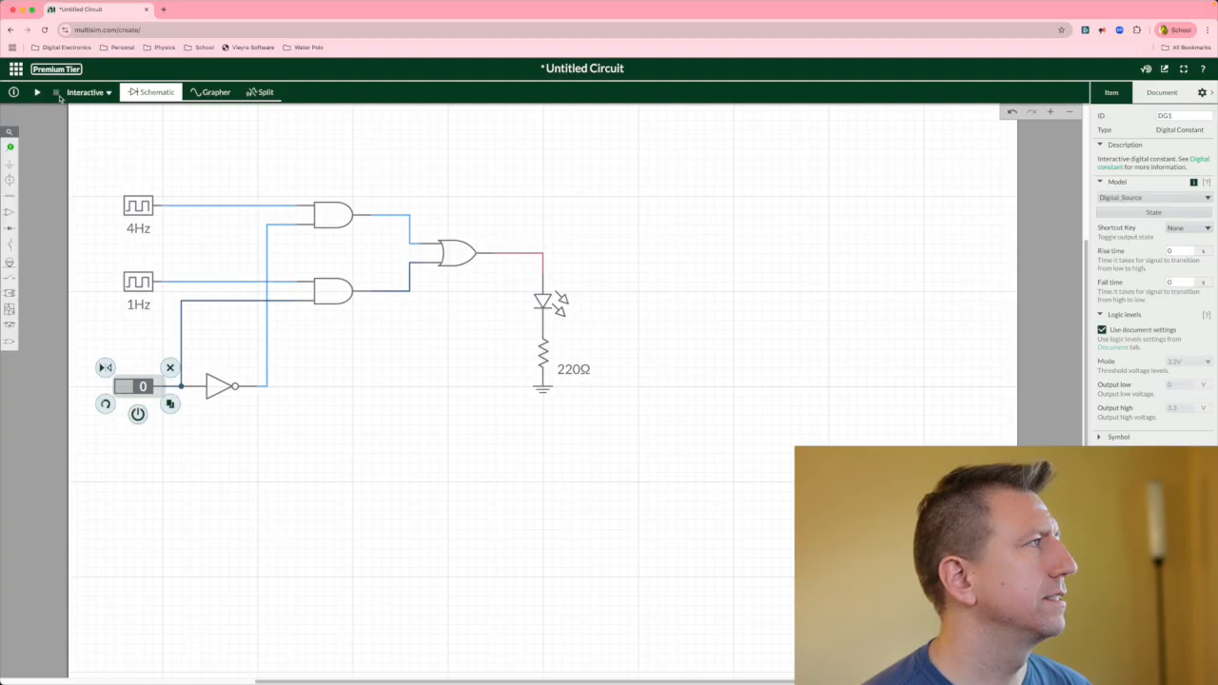
Delete the wire connecting the OR gate's output to the LED.
click(548, 303)
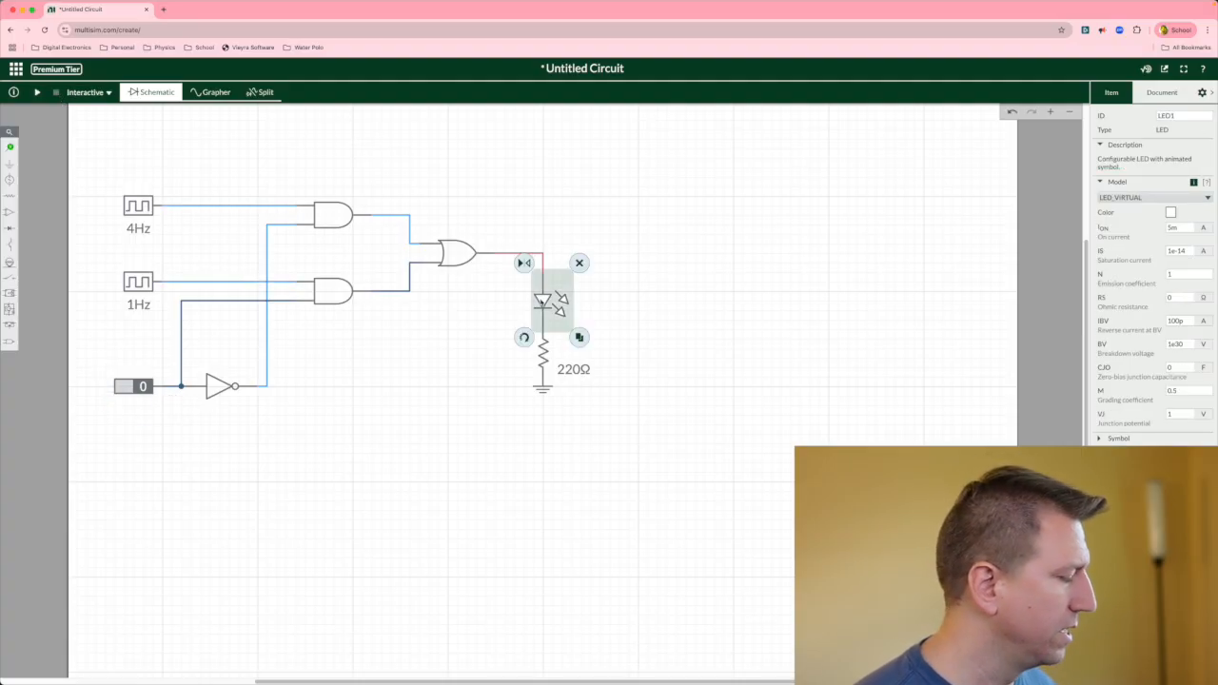
click(704, 265)
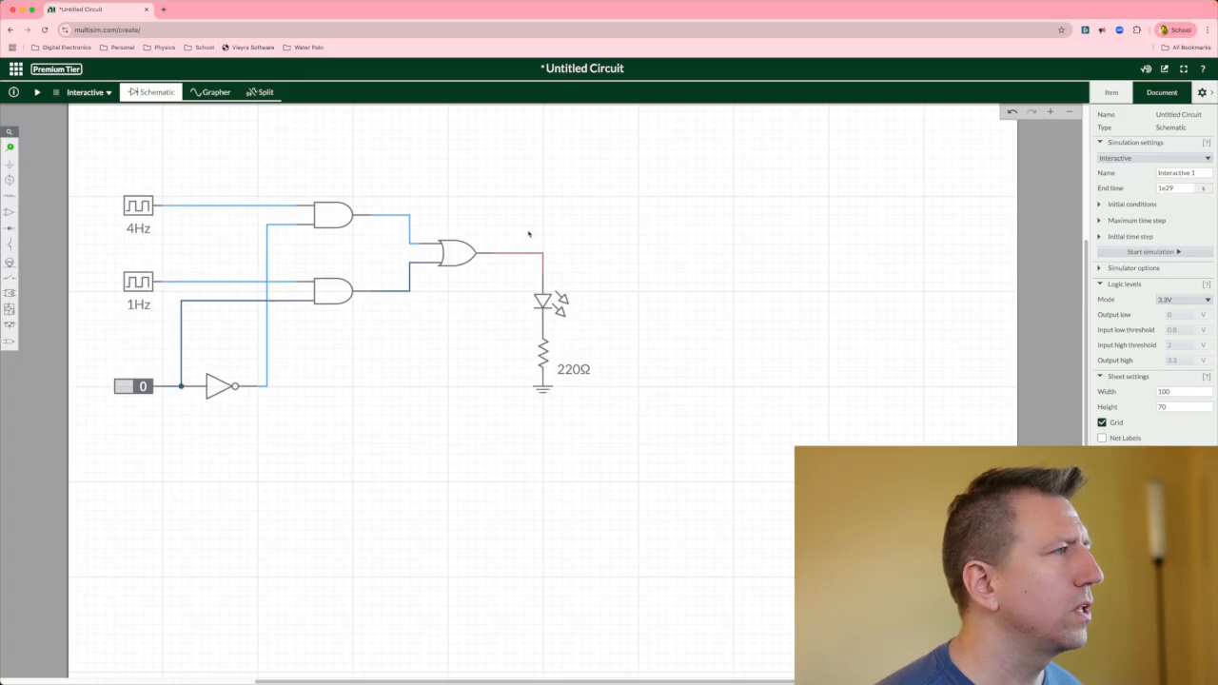
click(544, 255)
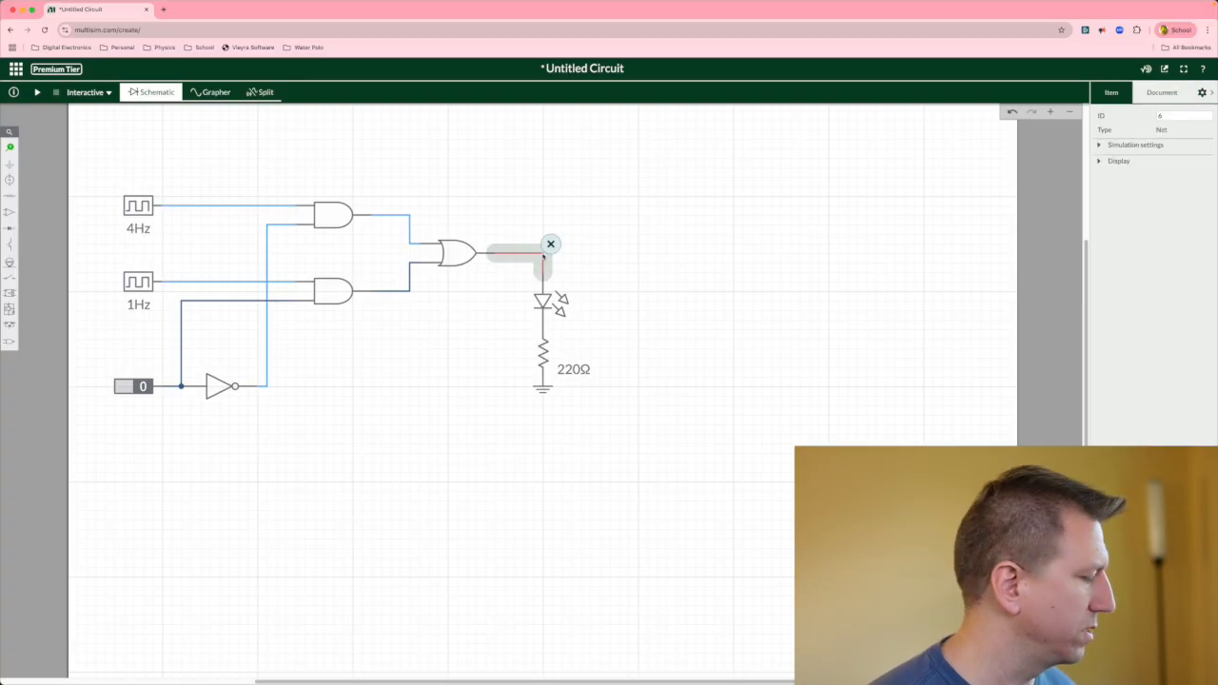
click(550, 245)
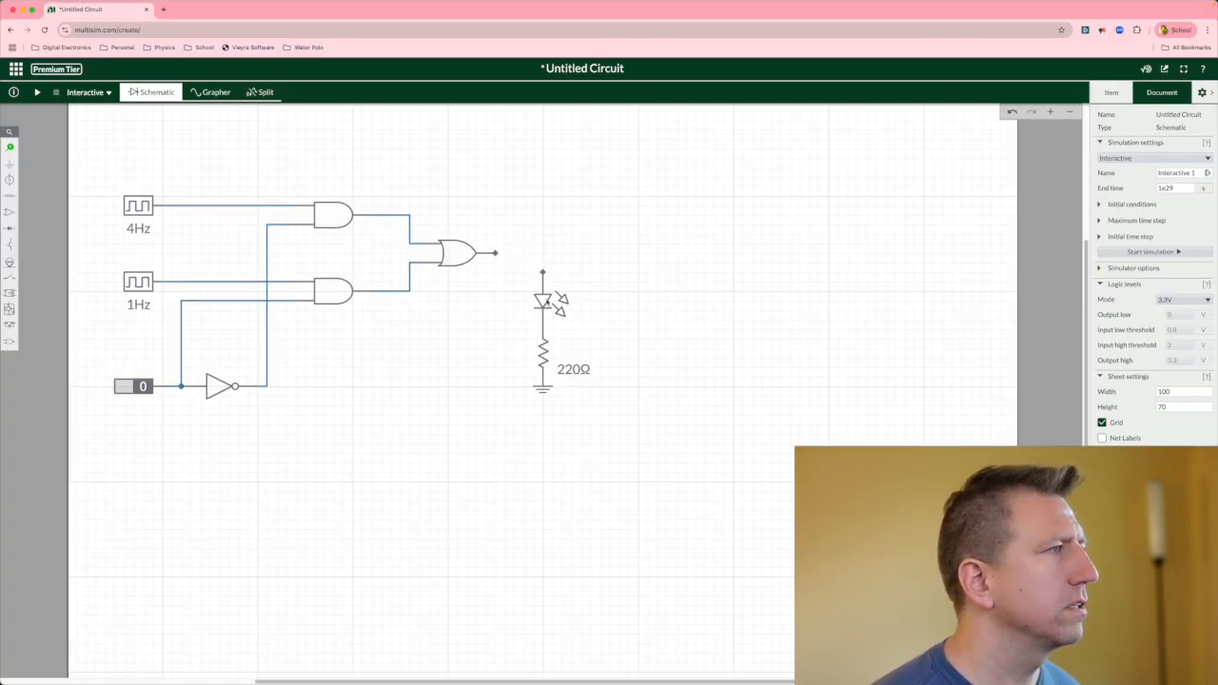
Select the LED, resistor and ground together and move them about 190 px to the right.
click(550, 302)
click(627, 301)
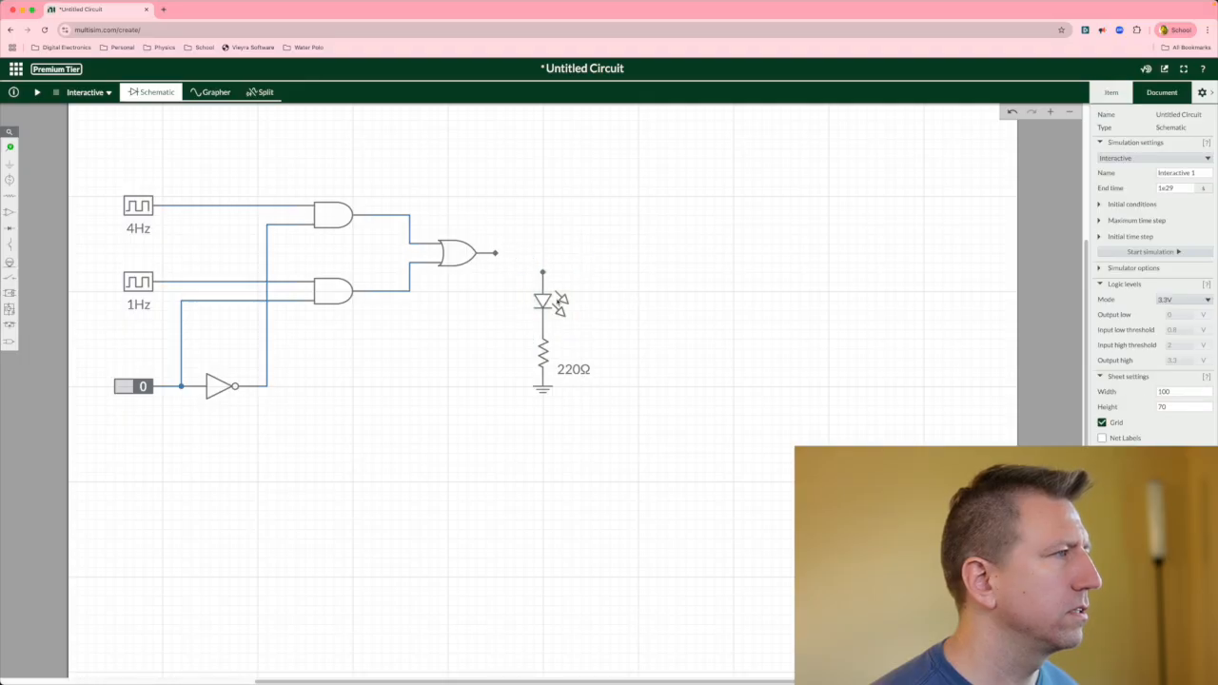
click(562, 301)
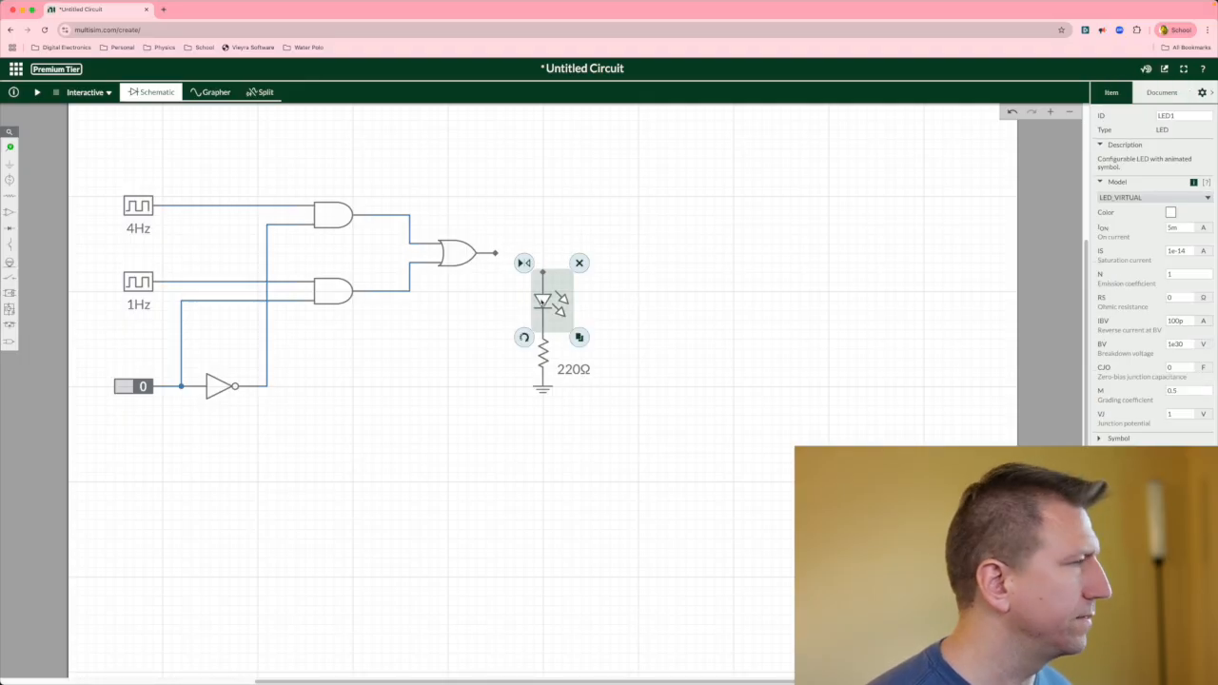
shift+click(545, 373)
shift+click(543, 390)
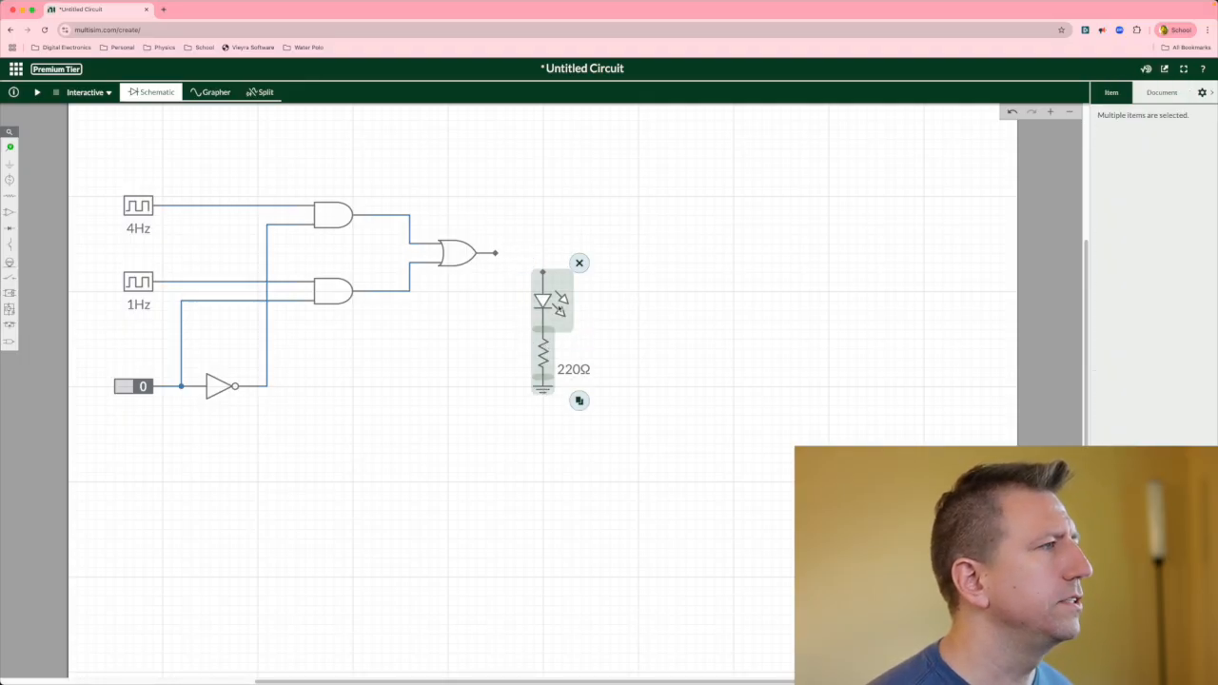
drag(543, 303, 771, 302)
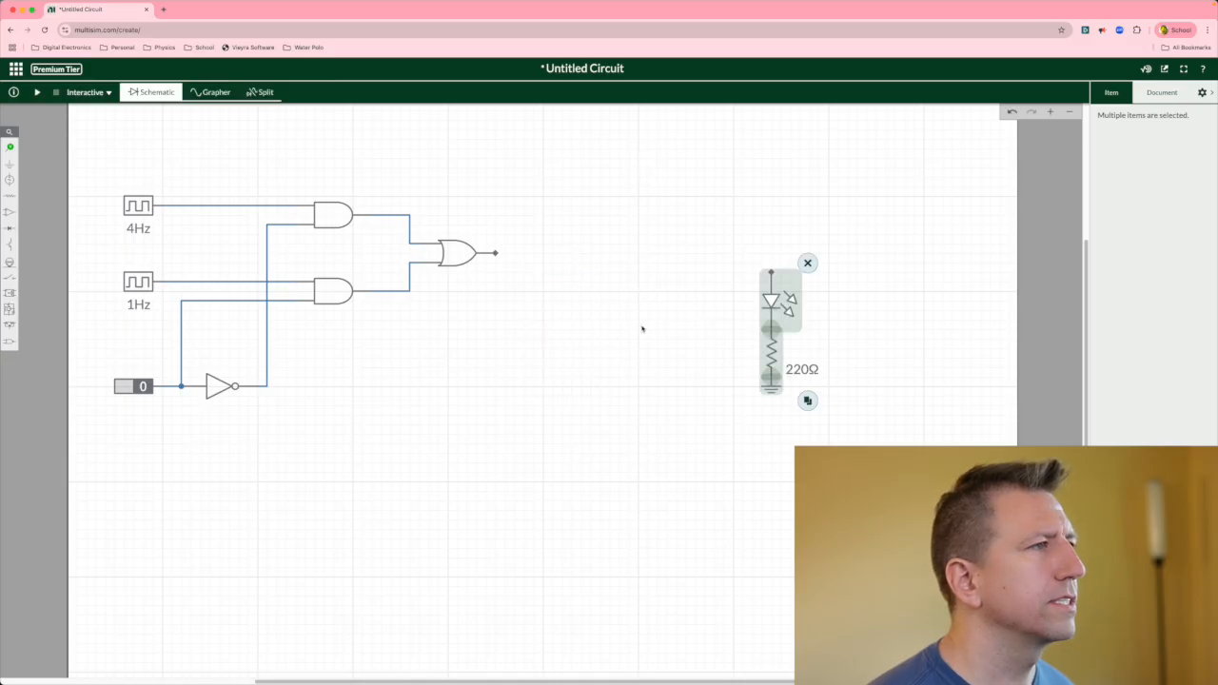
click(562, 312)
Delete the OR gate and both AND gates from the circuit.
click(463, 258)
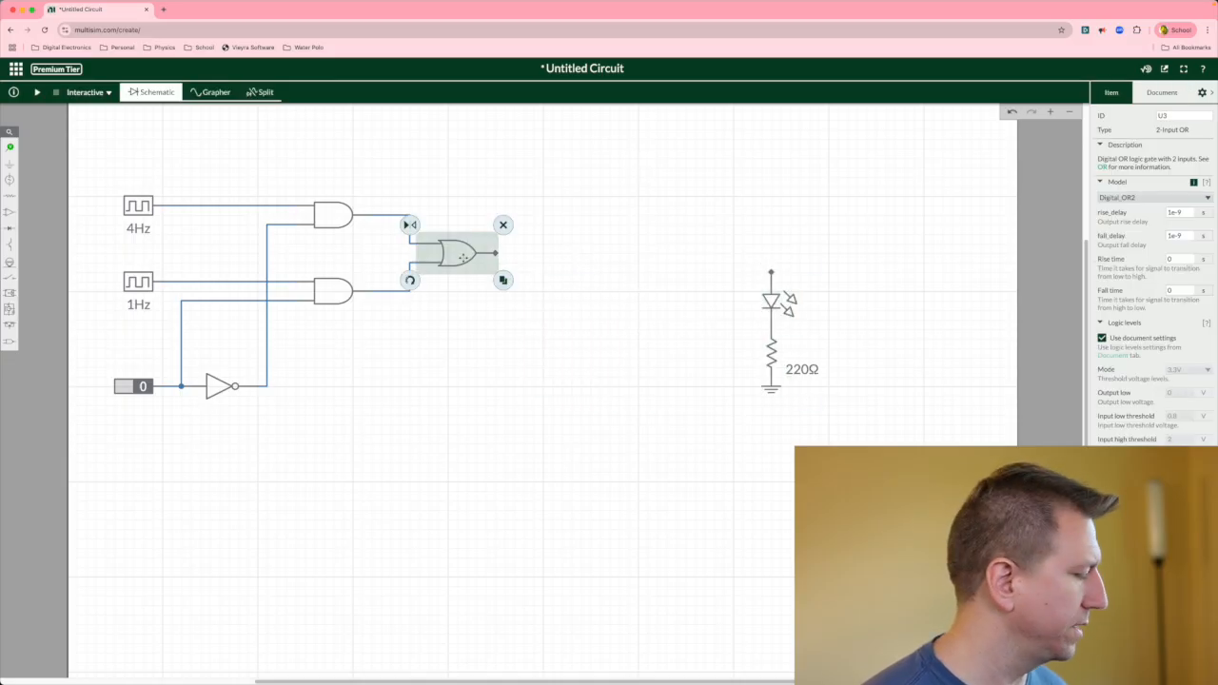
click(504, 225)
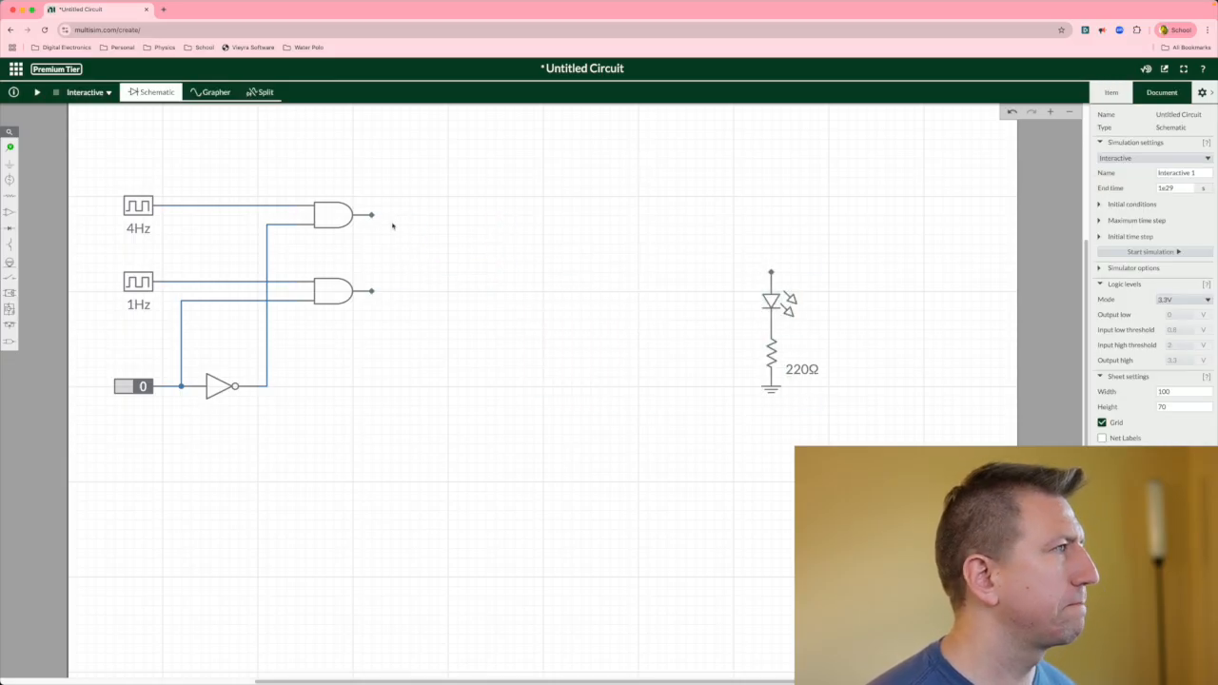
click(329, 220)
key(BackSpace)
click(341, 291)
key(BackSpace)
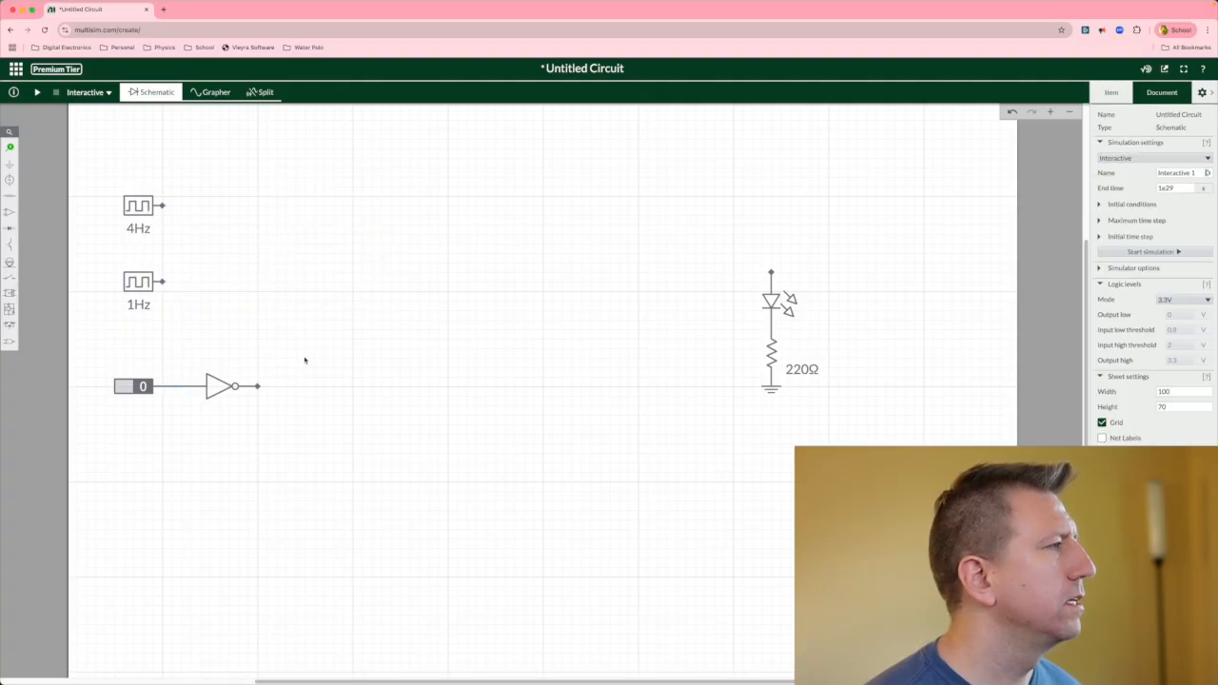
Copy the digital constant and its inverter, paste the pair below the original, and wire the copied constant to its inverter.
click(139, 385)
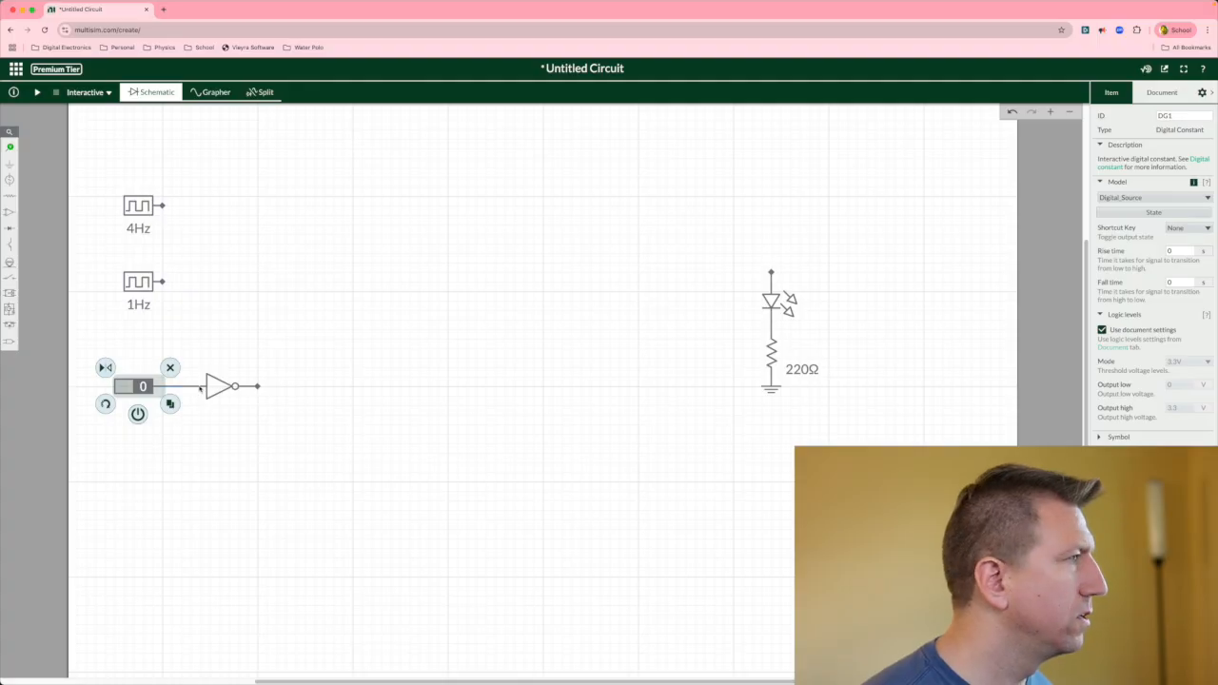
shift+click(215, 387)
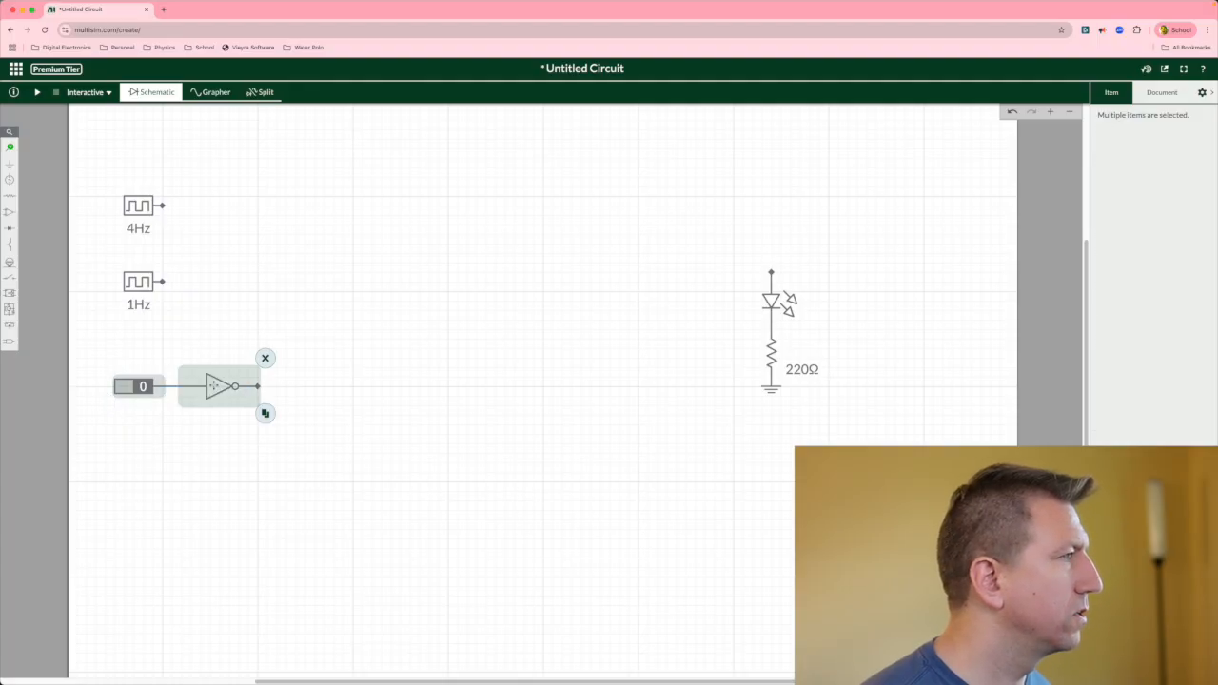
click(215, 388)
shift+click(151, 389)
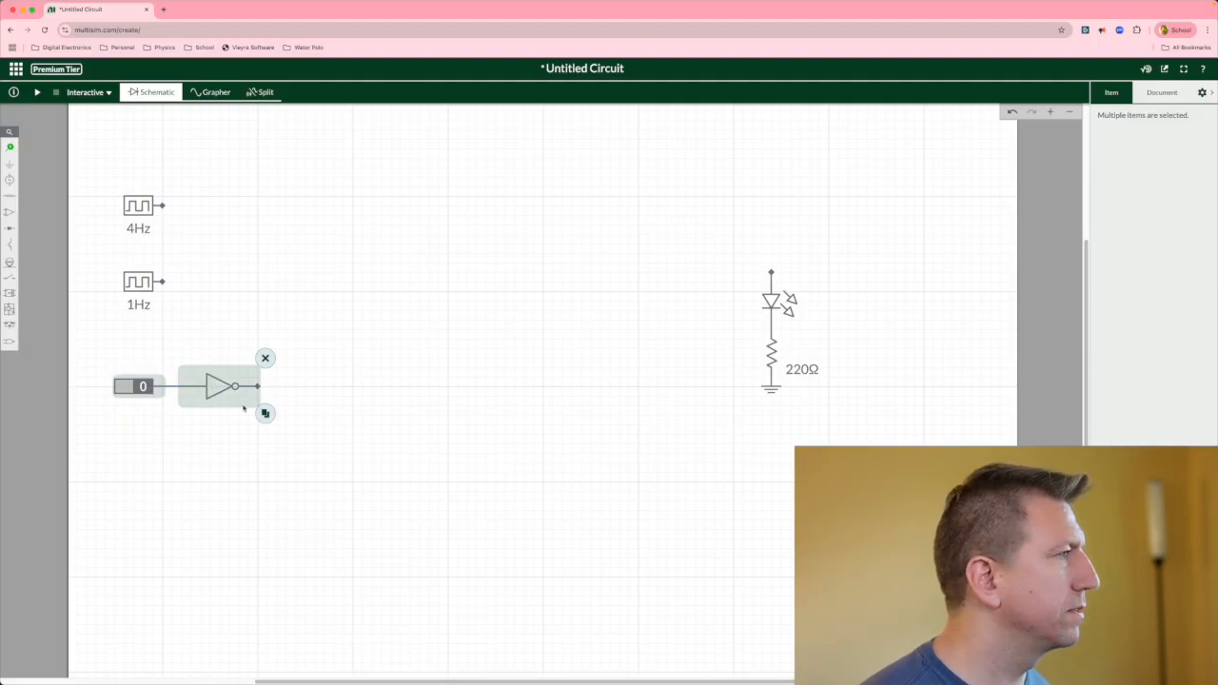
key(super+c)
key(super+v)
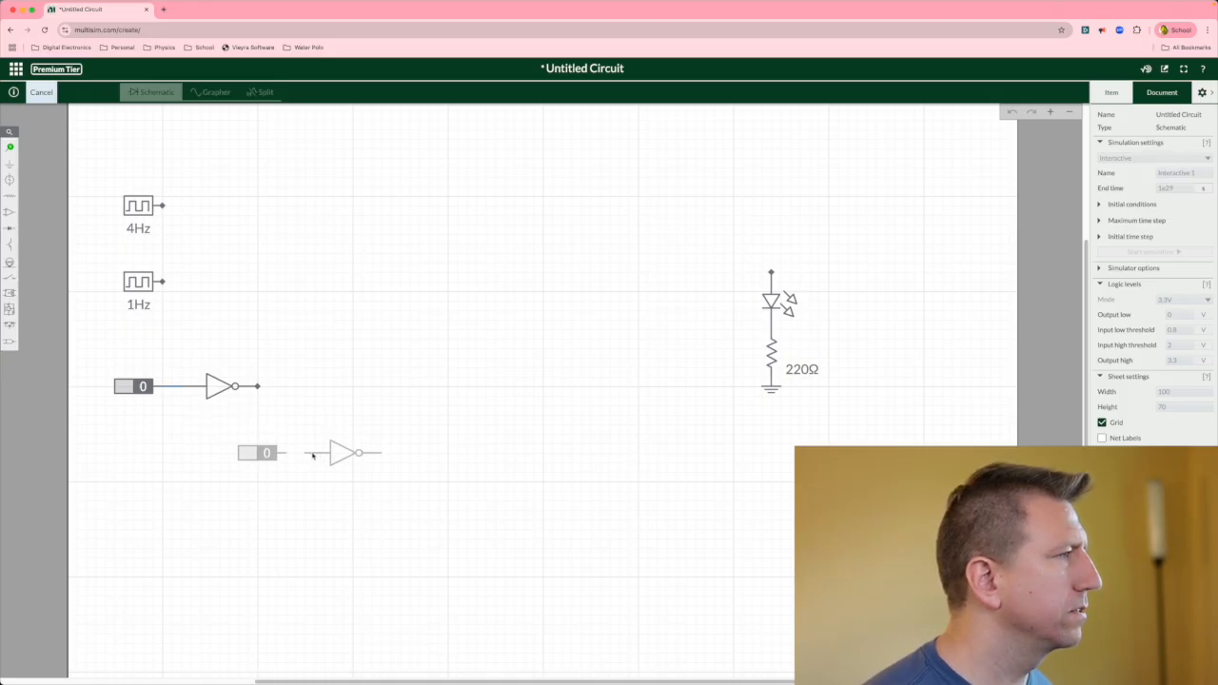
click(312, 456)
click(354, 545)
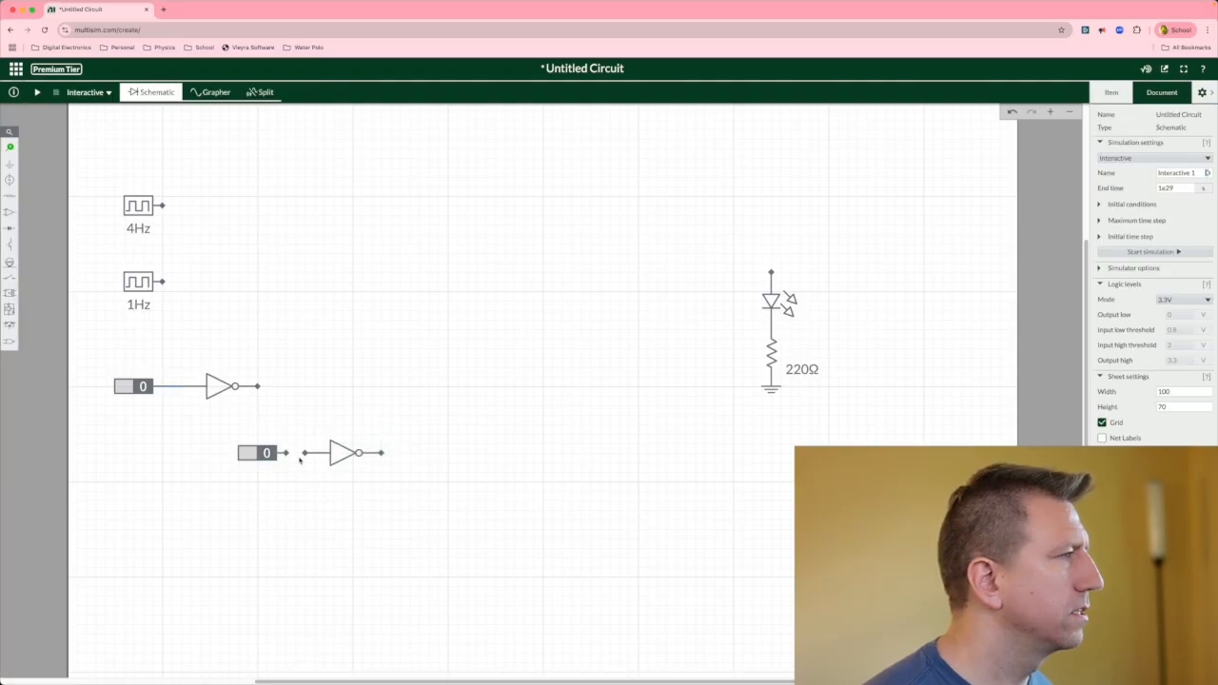
drag(291, 456, 304, 453)
click(314, 494)
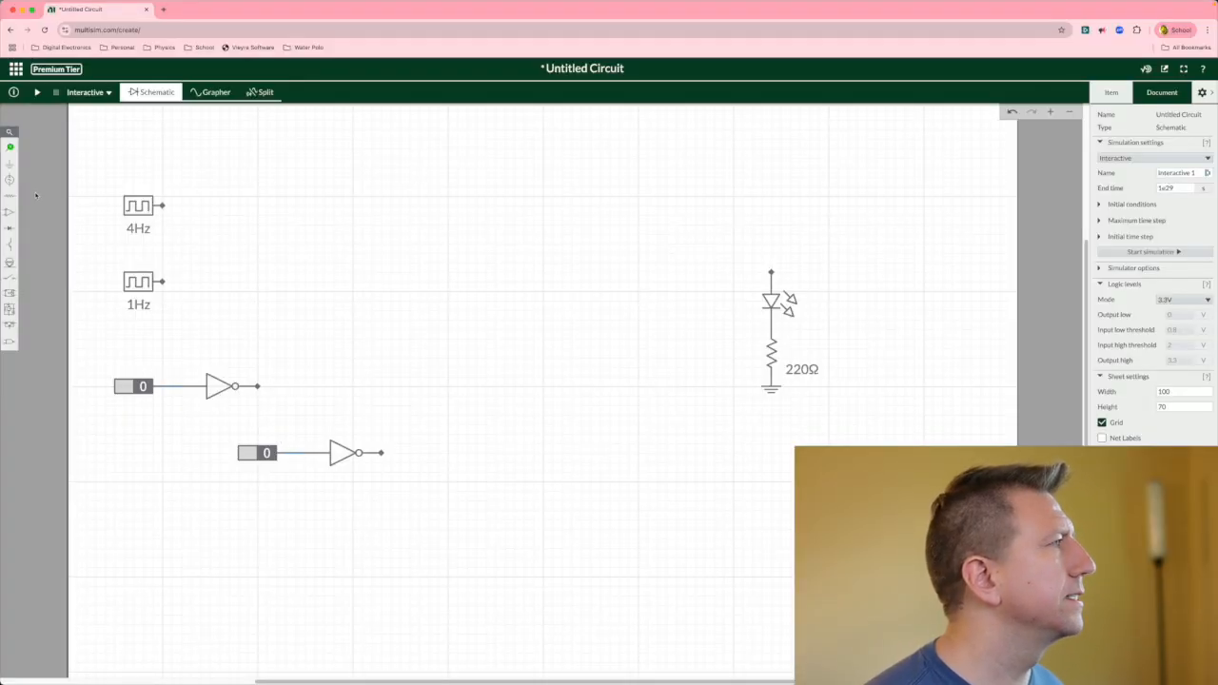
Place a 3-input AND gate near the top and duplicate it three times into a vertical stack.
click(10, 341)
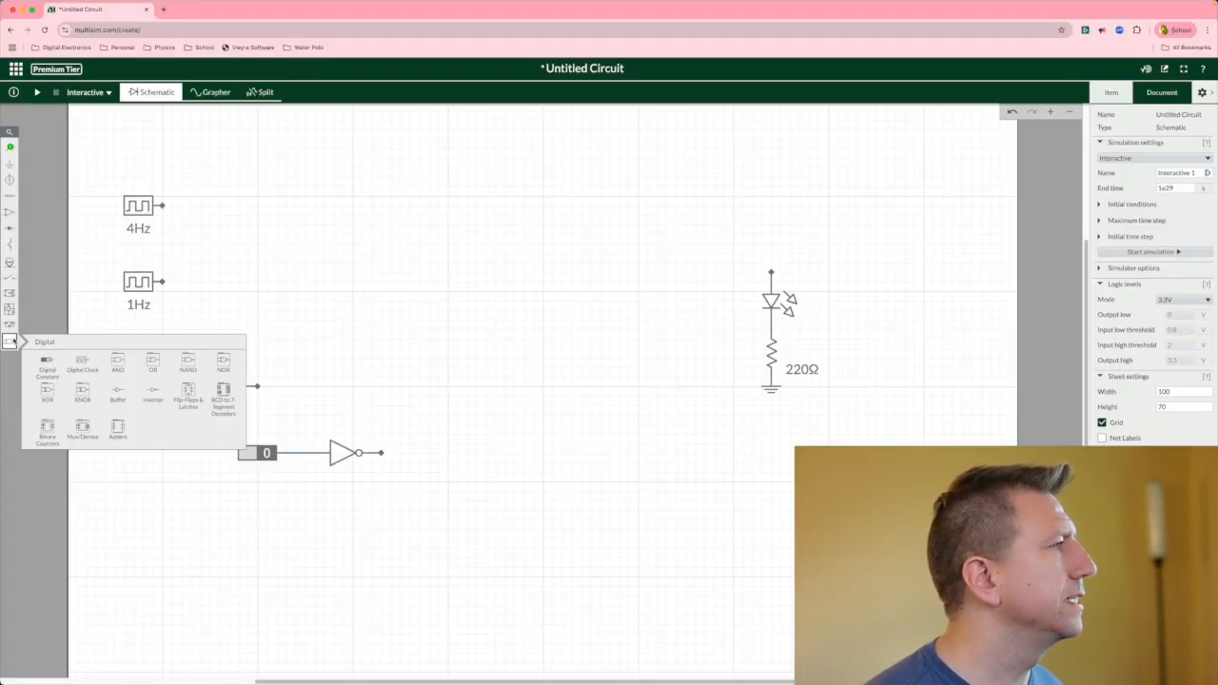
click(117, 363)
click(94, 367)
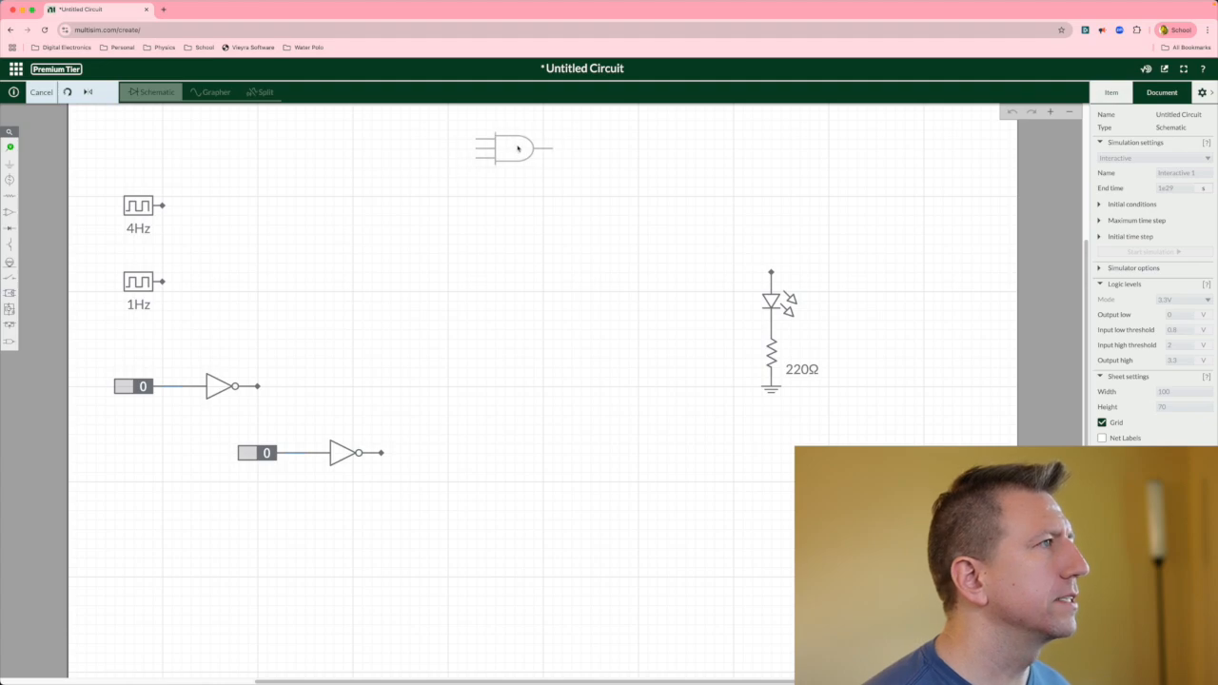
click(517, 148)
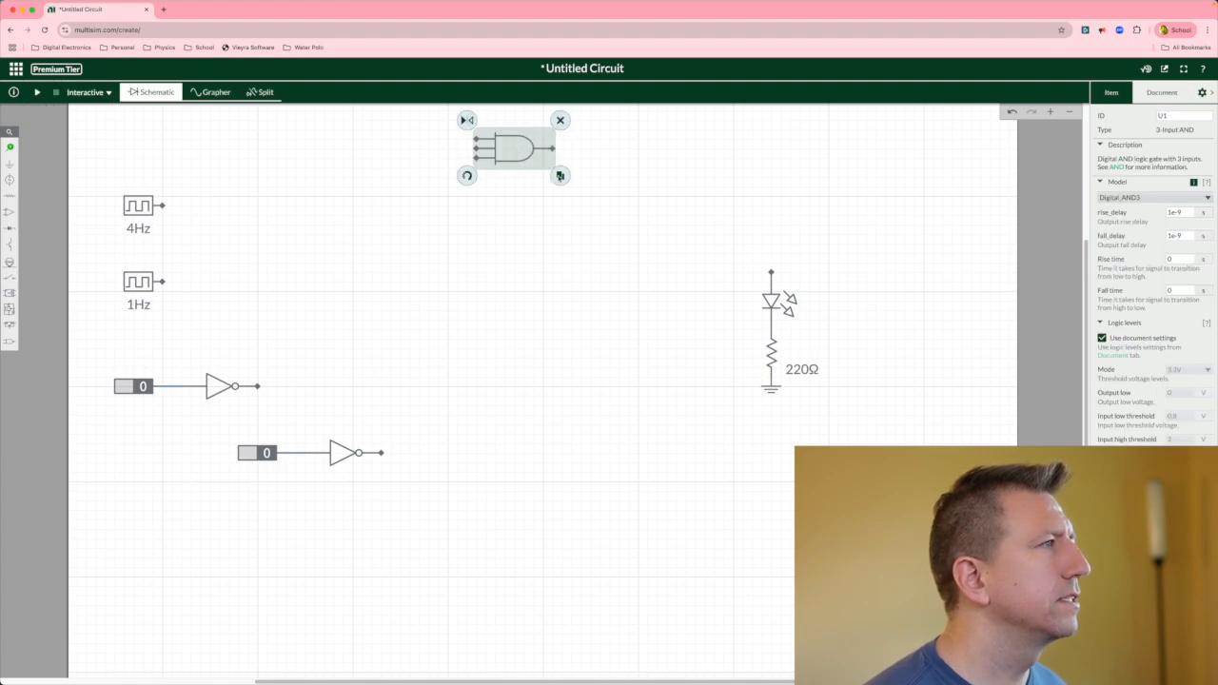
click(562, 176)
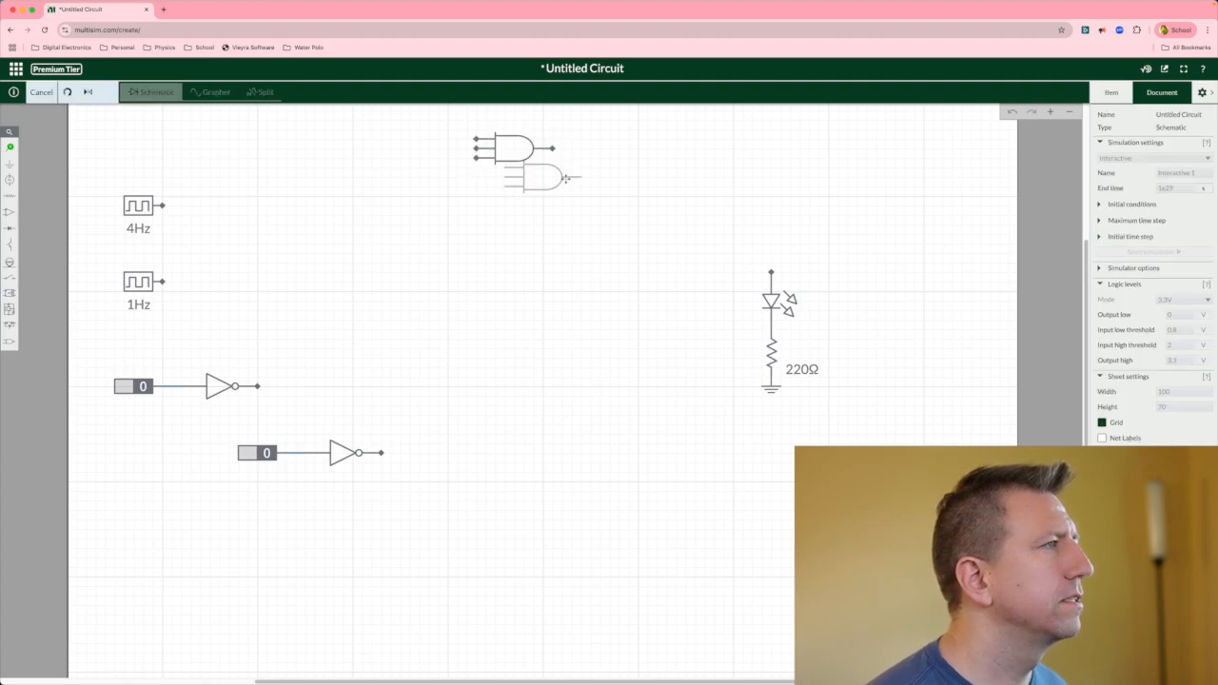
click(514, 186)
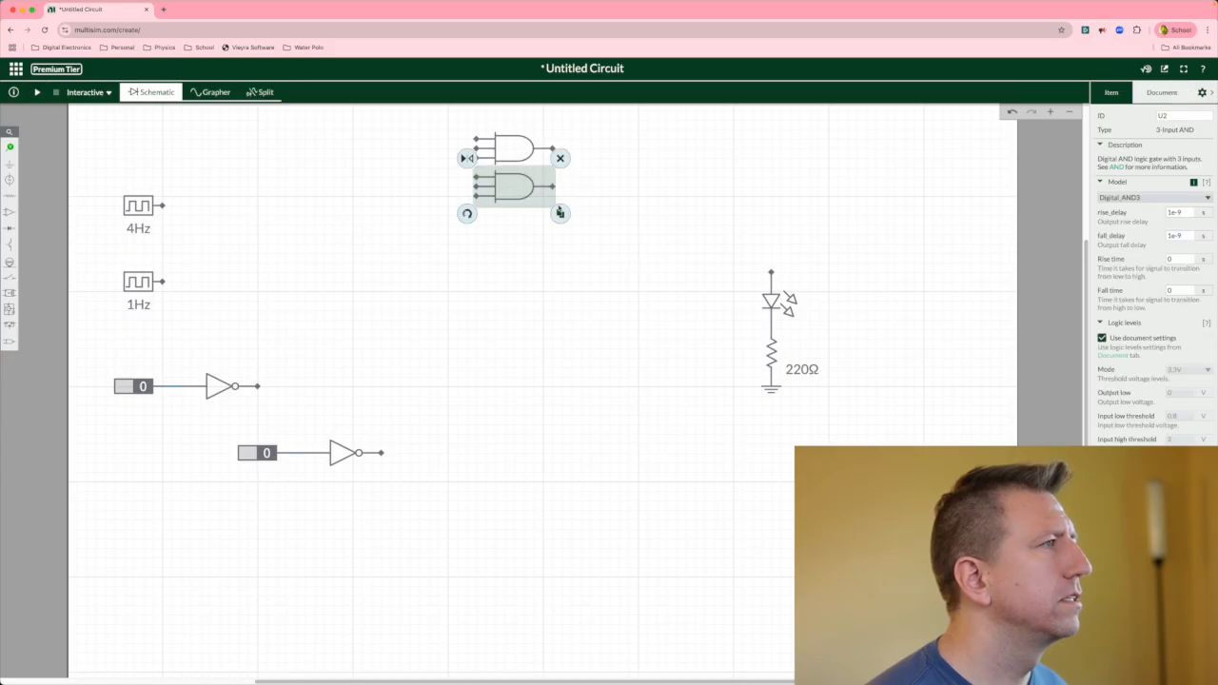
click(560, 213)
click(515, 228)
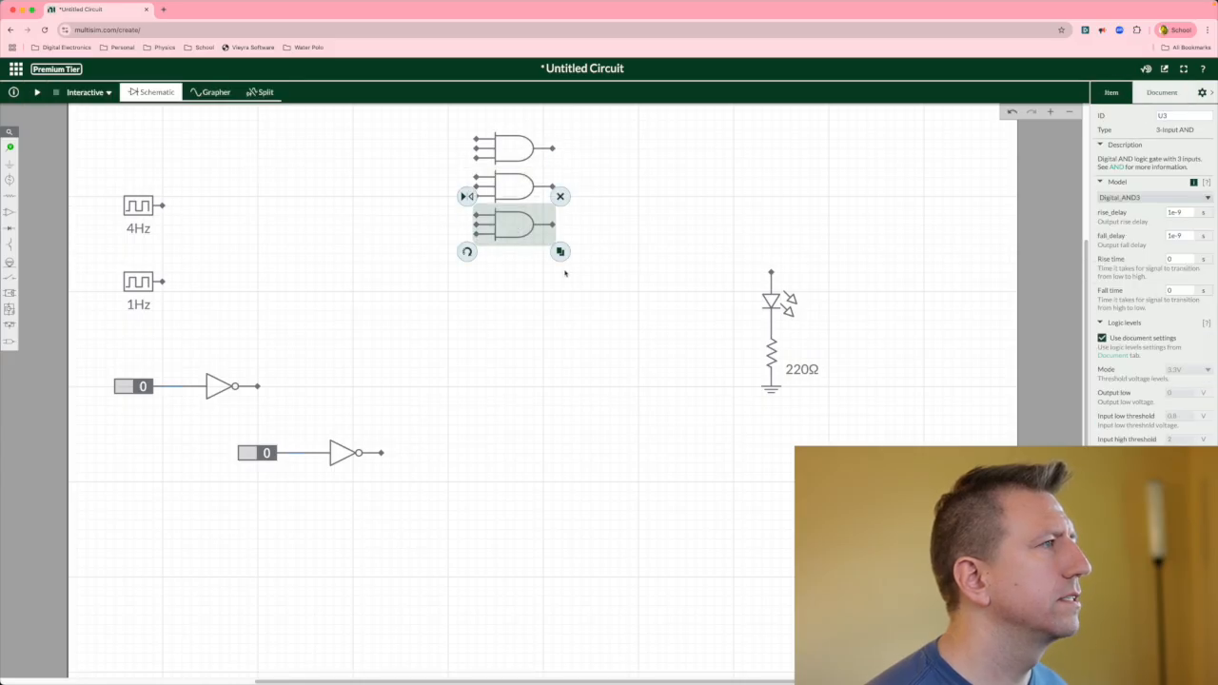
click(561, 251)
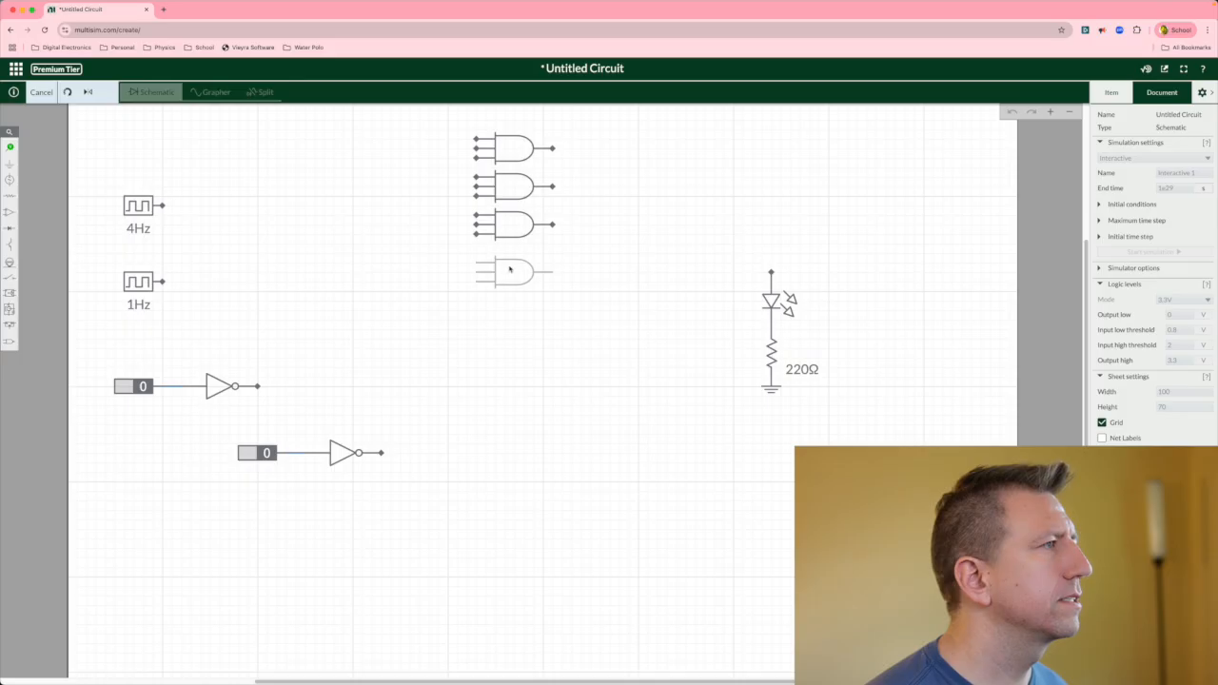
click(509, 269)
click(513, 309)
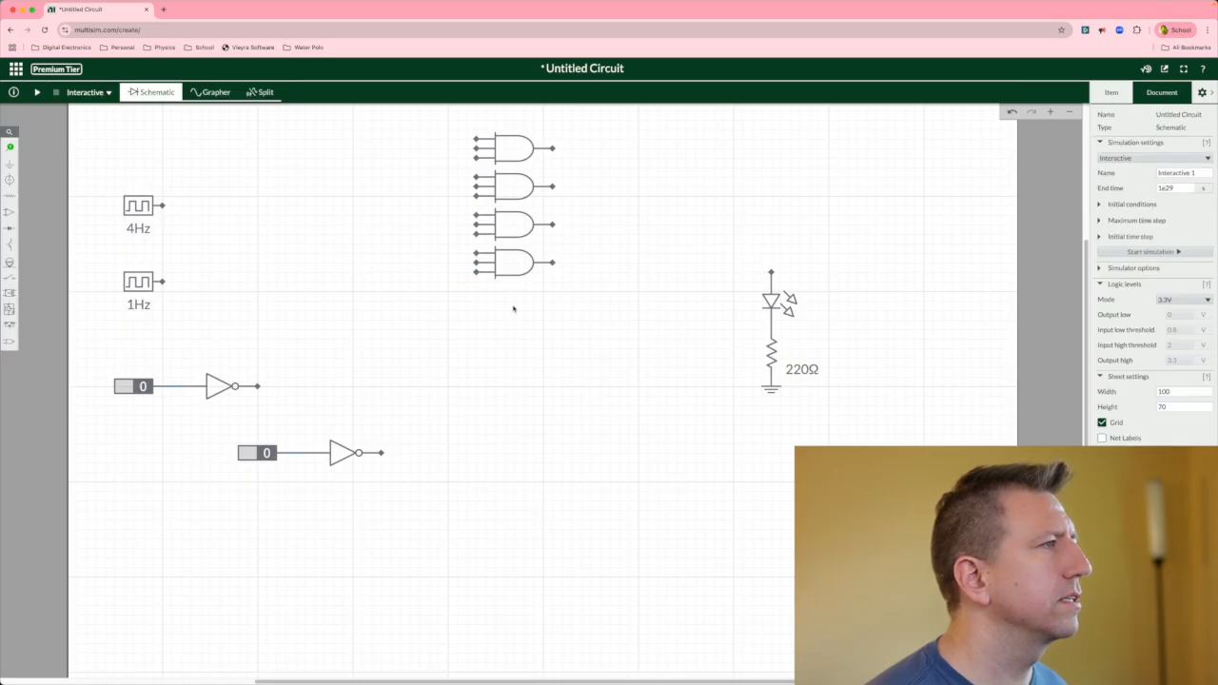
Spread the four AND gates out vertically with more space between them.
drag(513, 275, 513, 352)
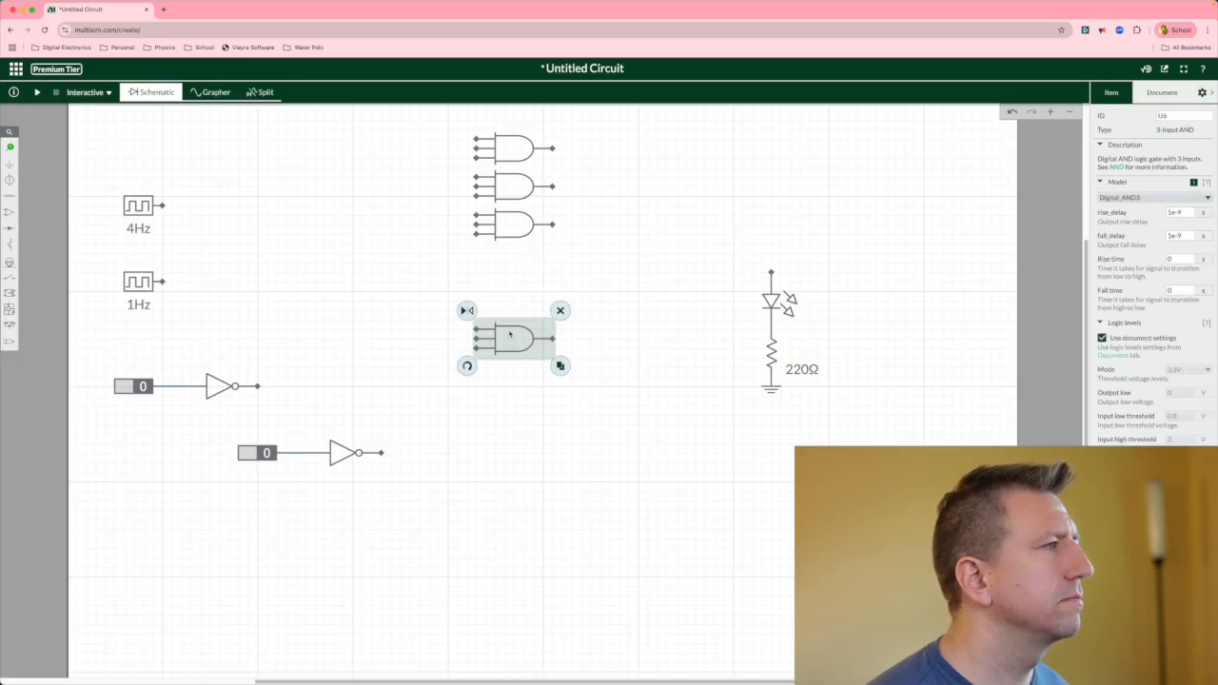
drag(510, 233, 510, 271)
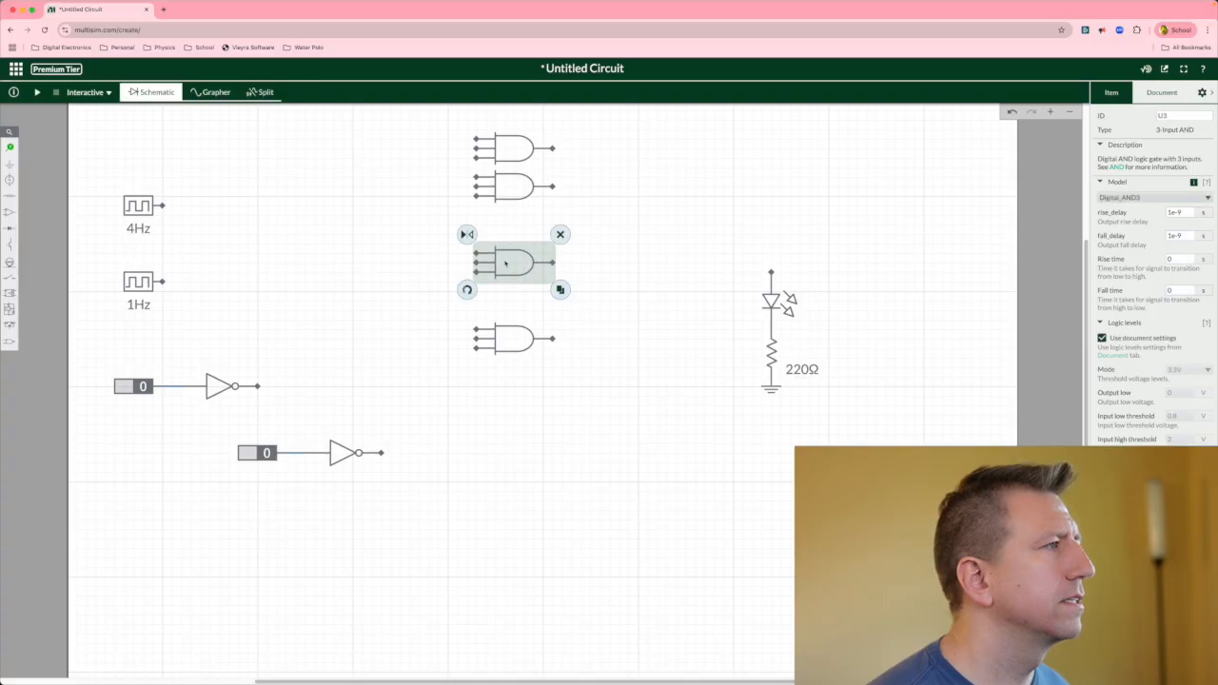
drag(506, 192, 506, 211)
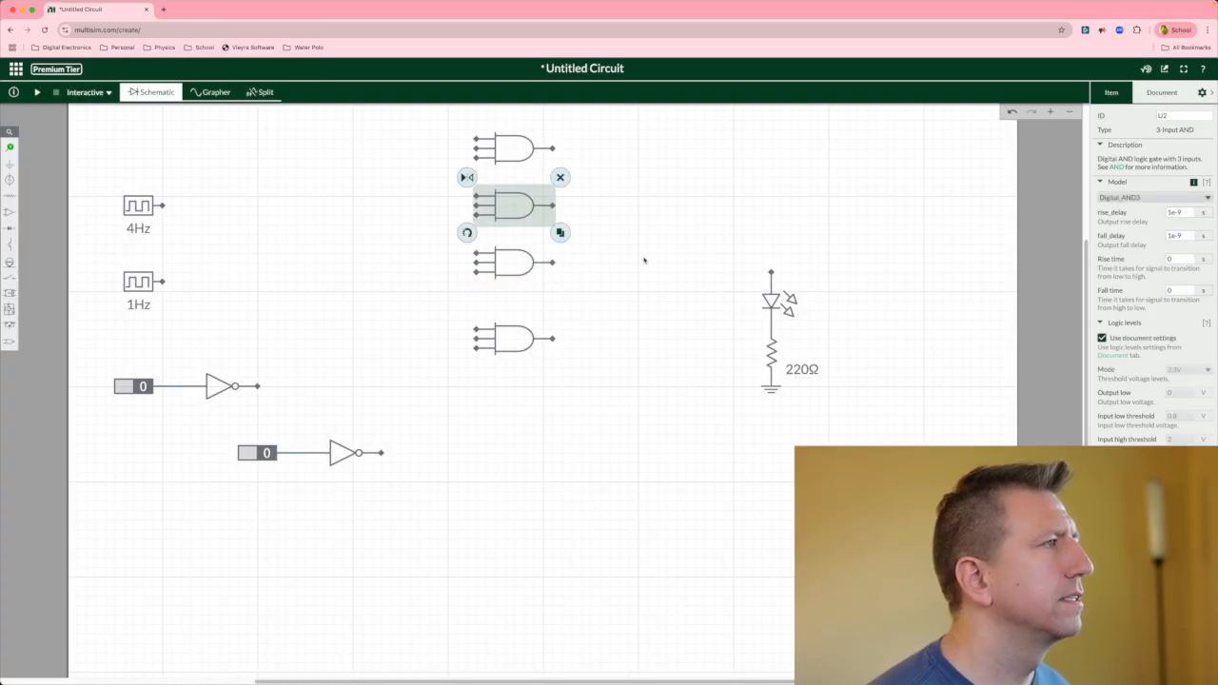
drag(521, 271, 516, 281)
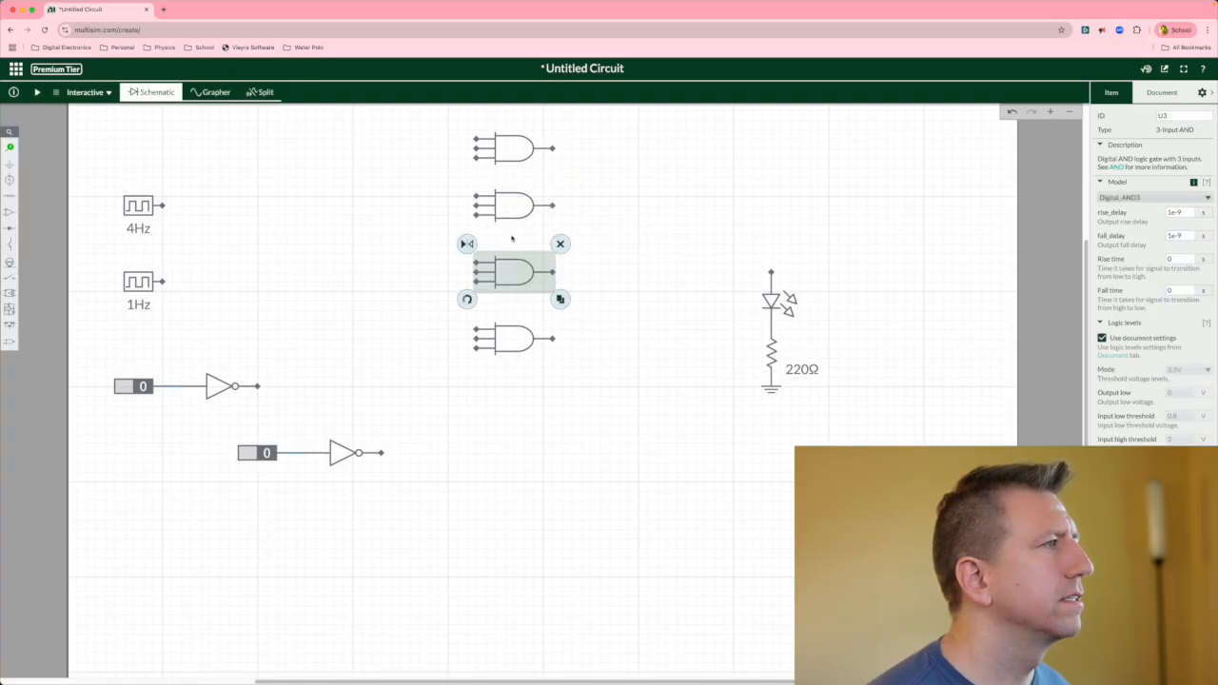
click(567, 203)
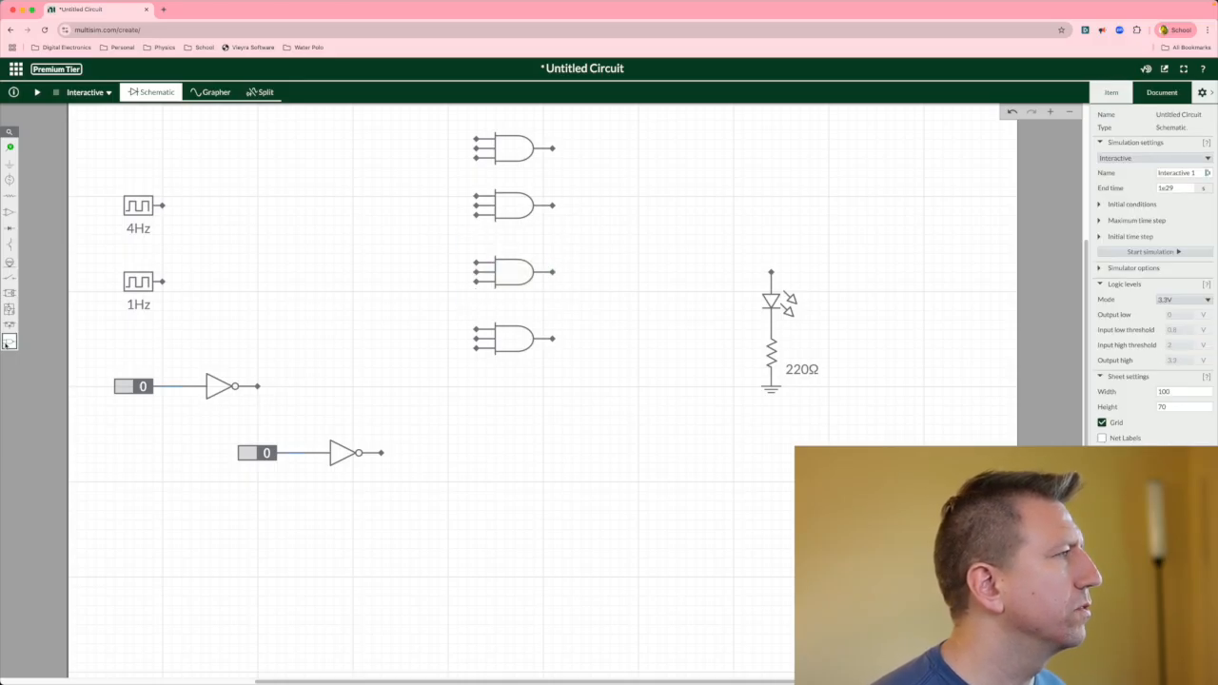
Place an OR gate to the right of the AND gates, left of the LED.
click(9, 340)
click(152, 360)
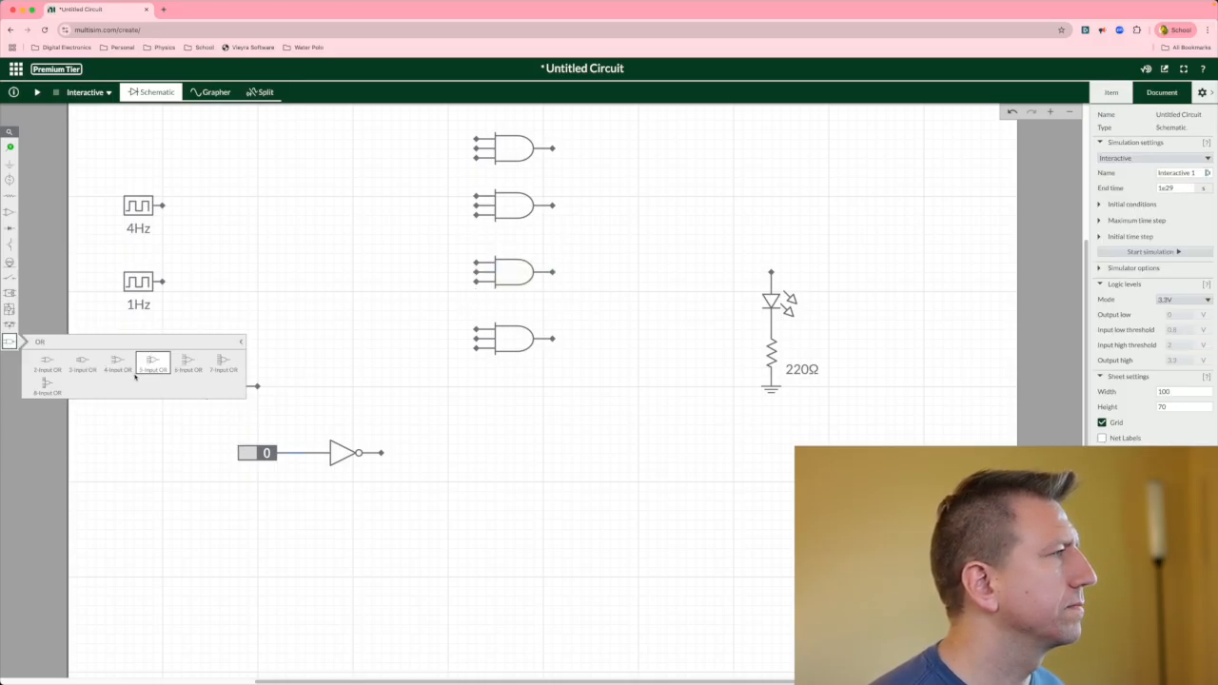
click(150, 357)
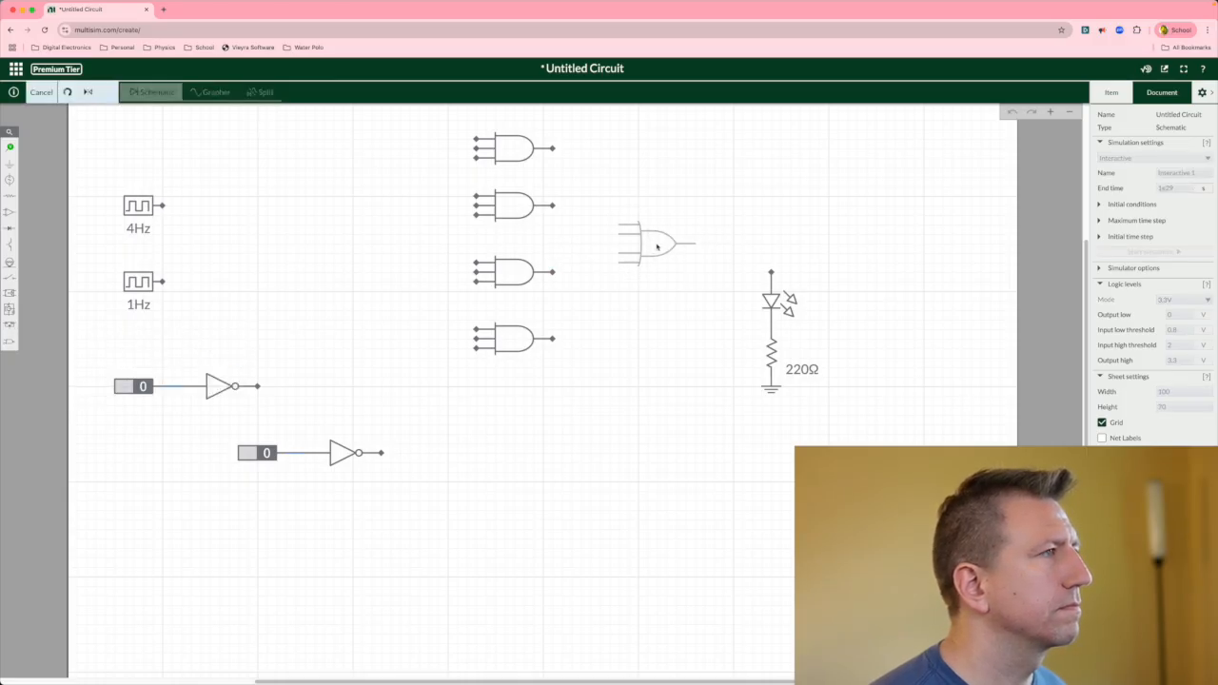
click(655, 250)
click(659, 331)
Wire the OR gate's output to the LED and the top AND gate's output to an OR input.
click(697, 245)
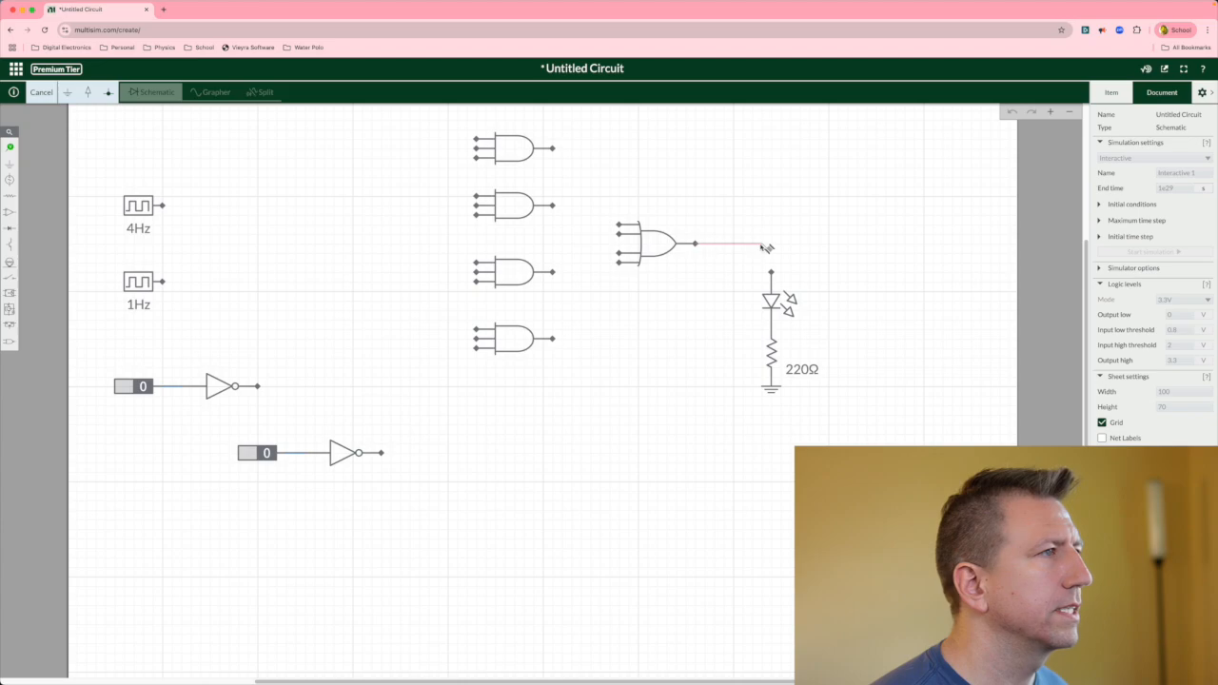
click(771, 278)
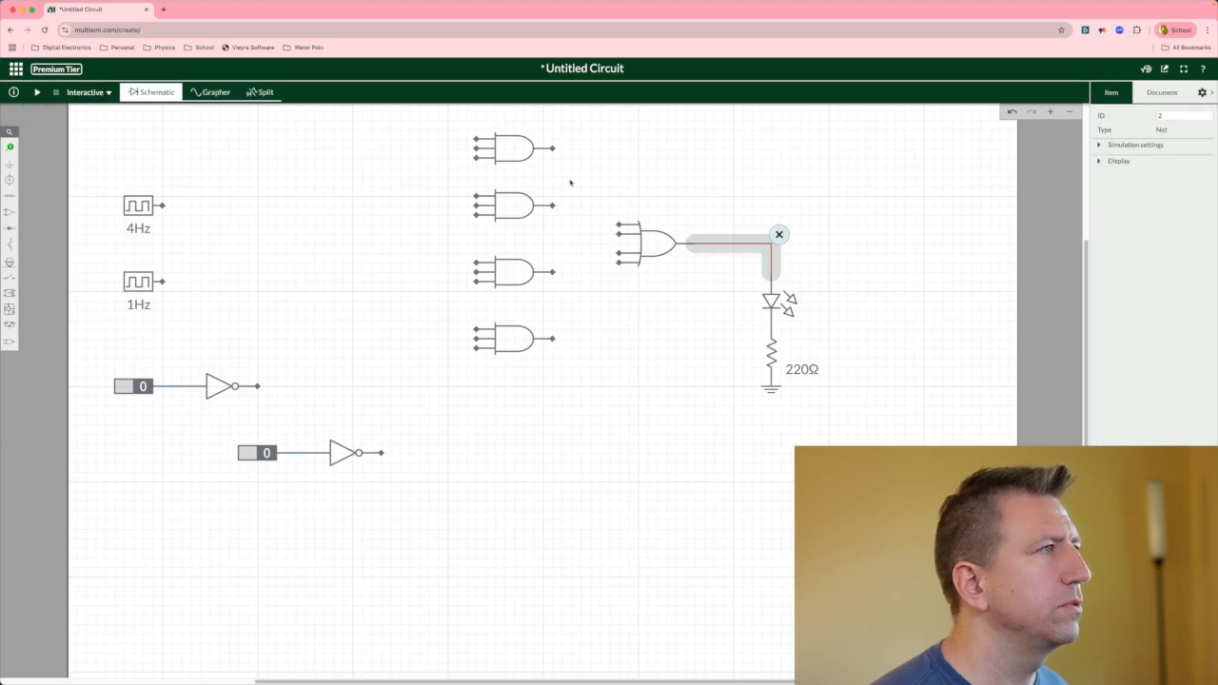
click(552, 149)
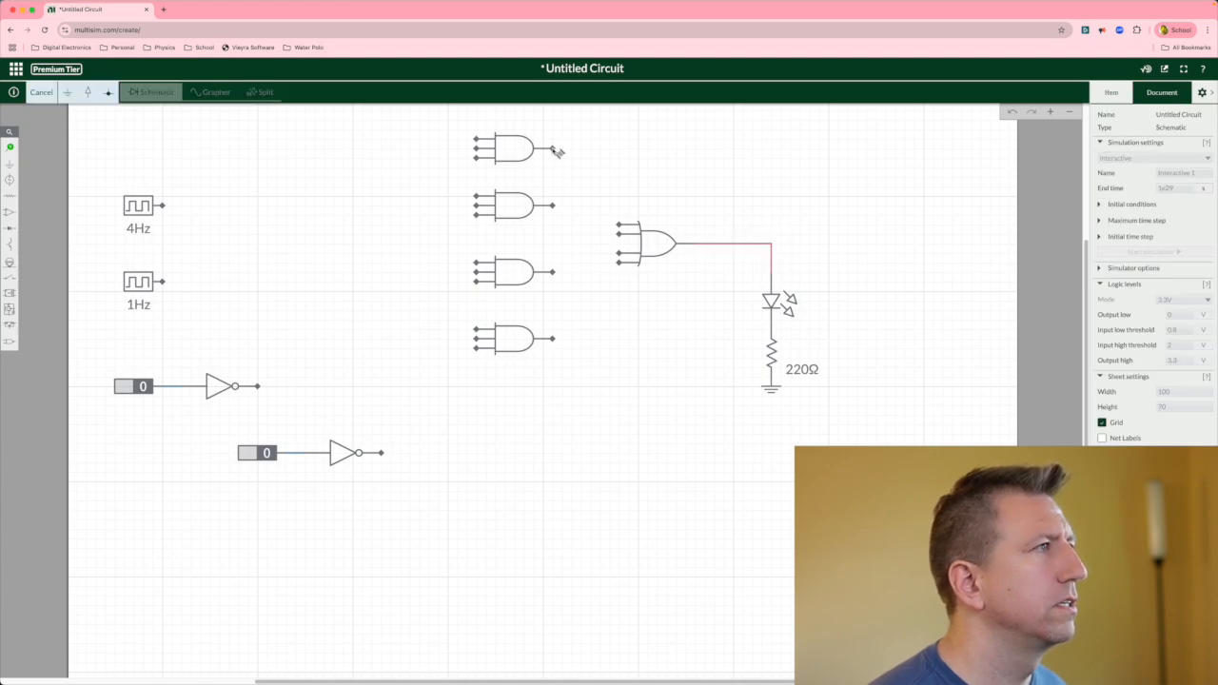
click(620, 227)
Wire the outputs of the remaining three AND gates to the OR gate's other inputs.
click(552, 205)
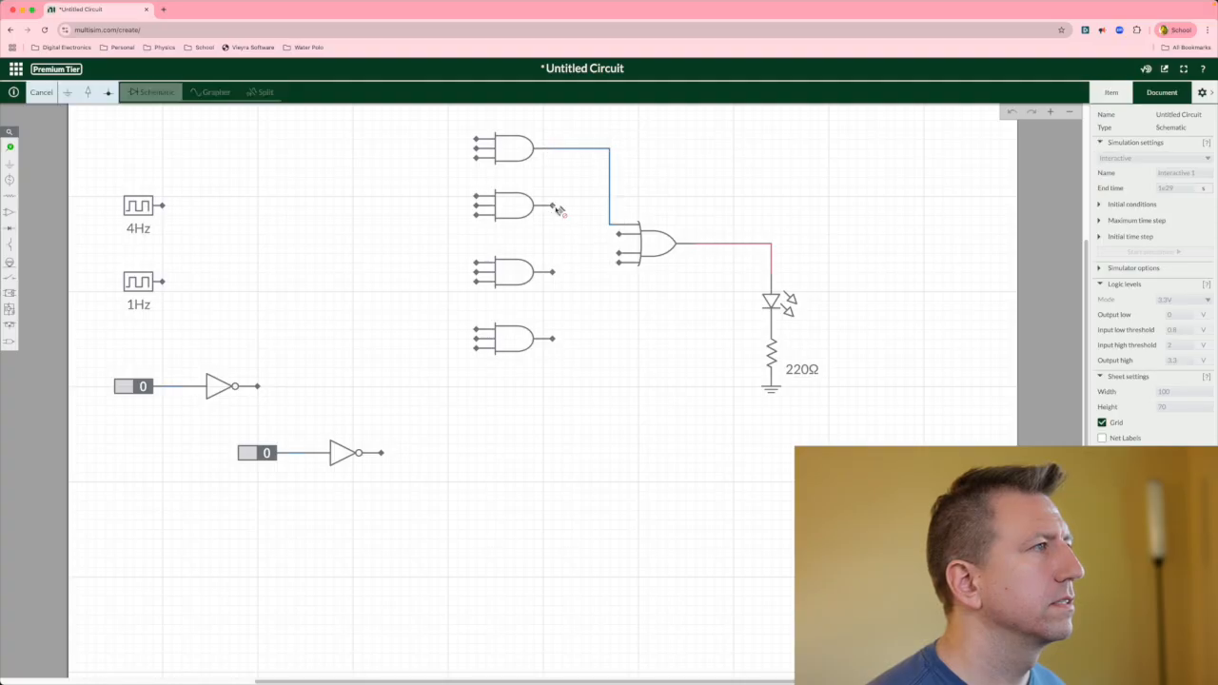
click(617, 236)
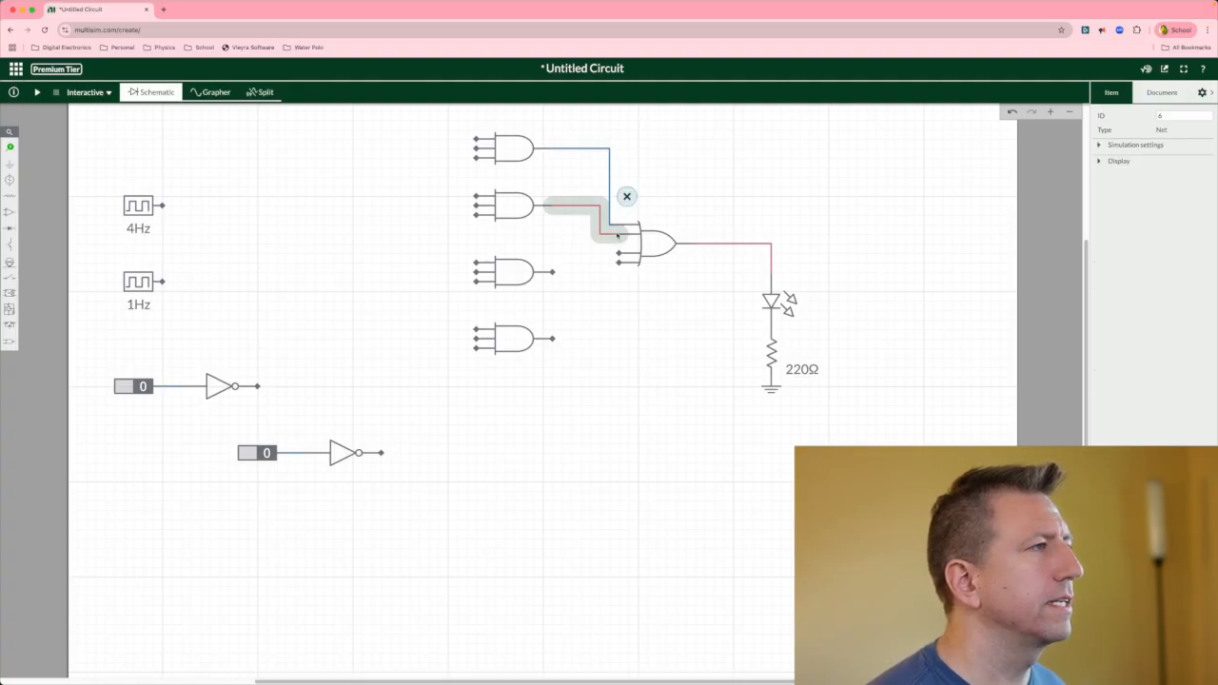
click(553, 273)
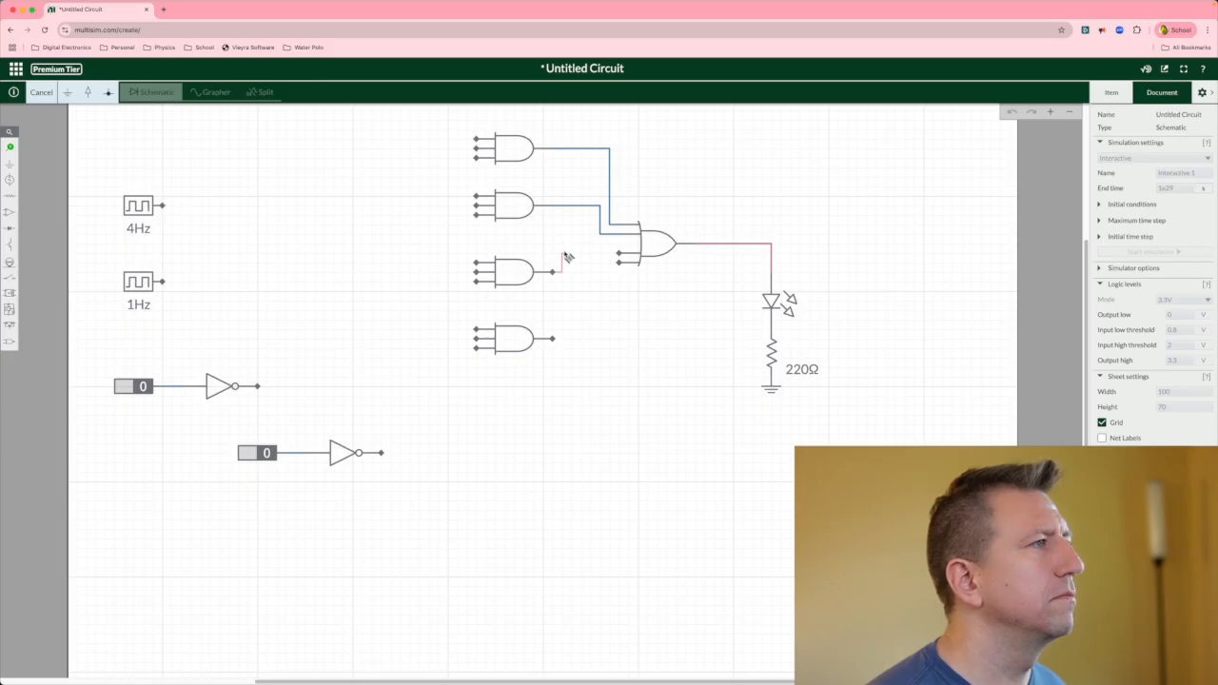
click(620, 253)
click(554, 341)
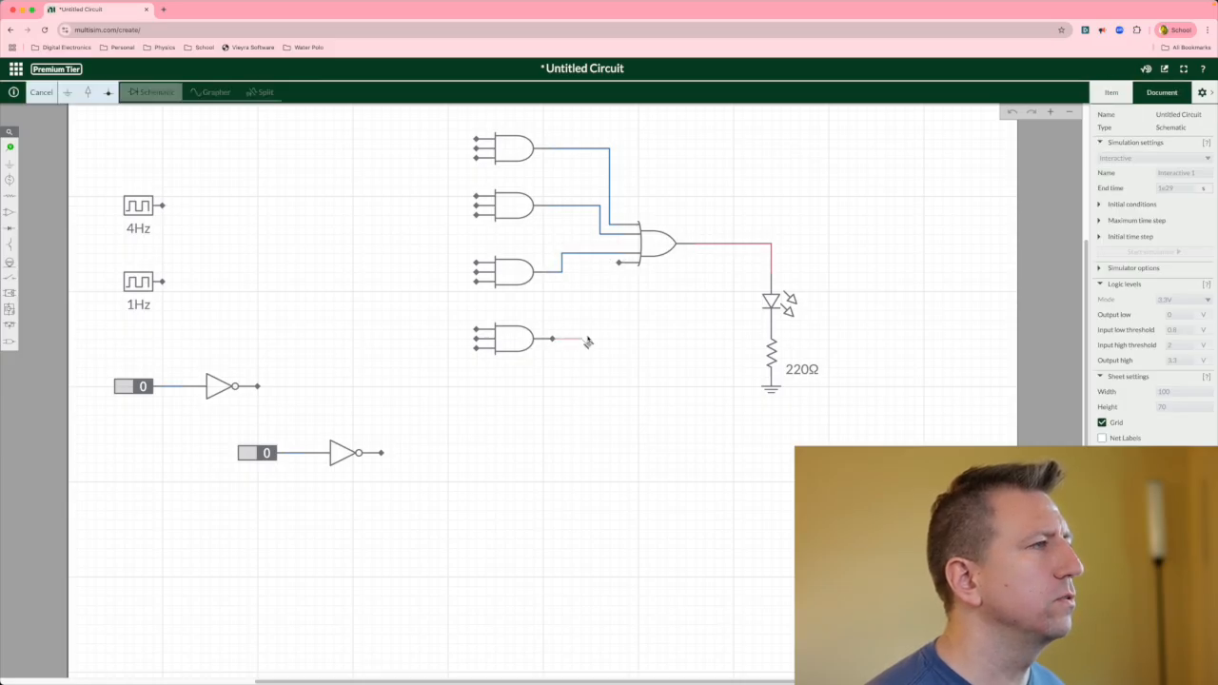
click(618, 266)
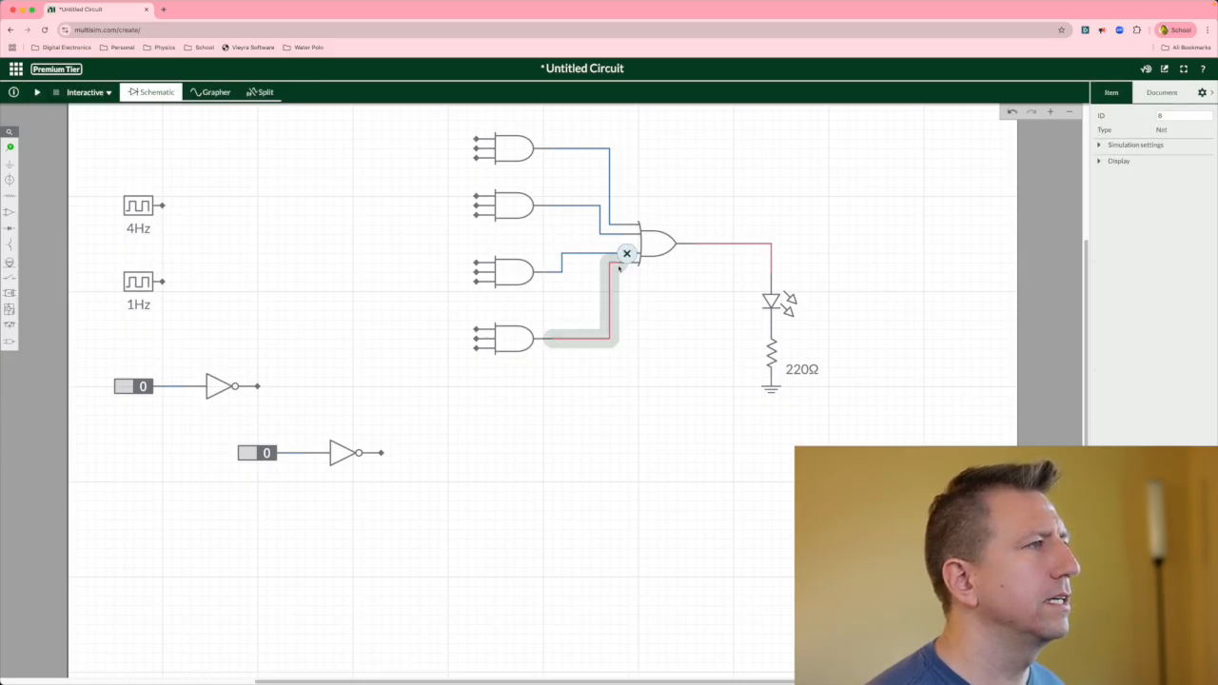
click(636, 345)
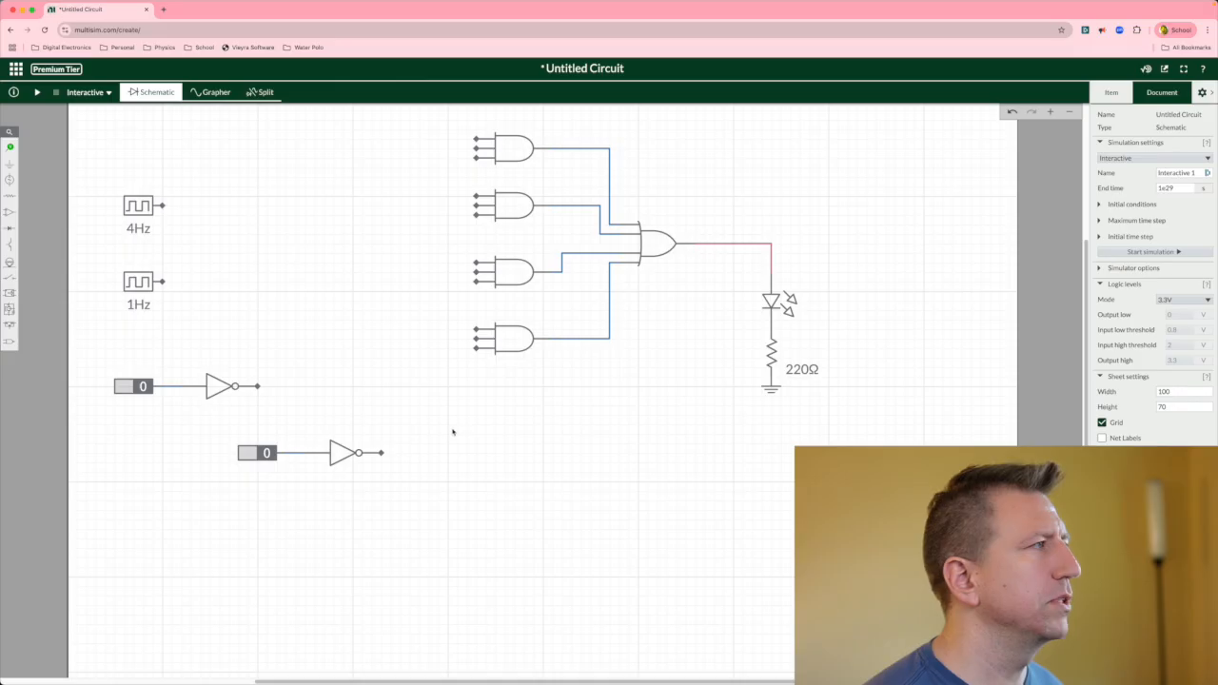
Move the 4Hz clock up to the top-left corner of the sheet.
click(145, 209)
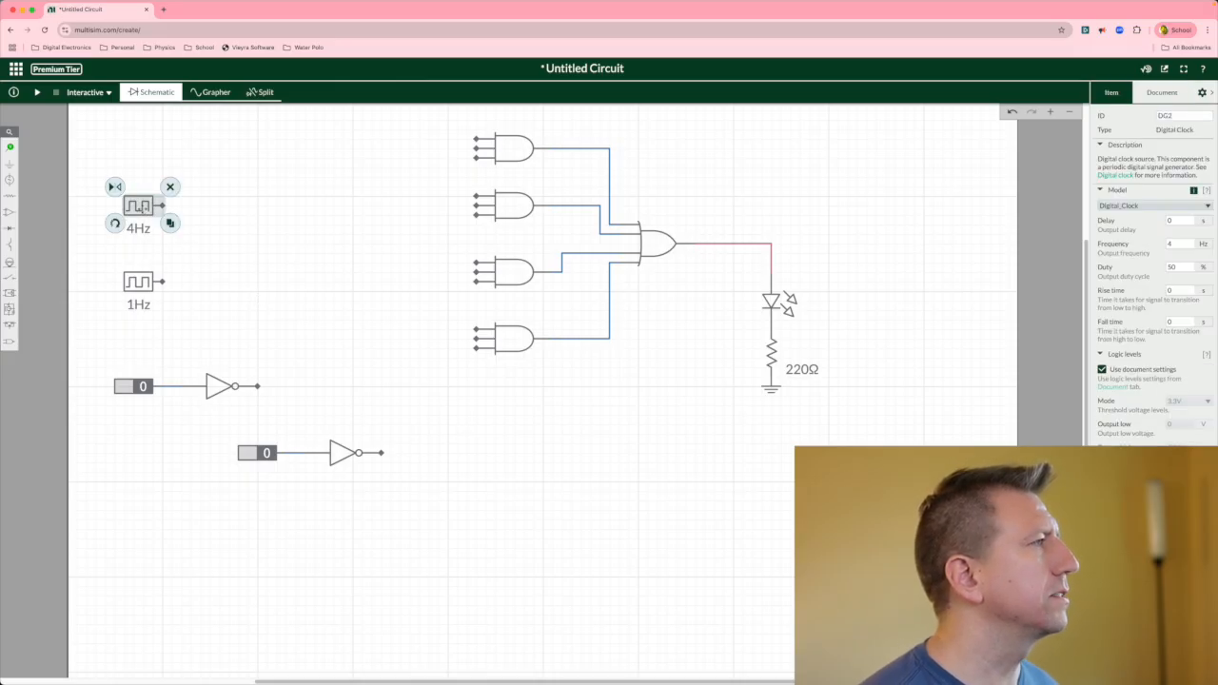
drag(145, 209, 165, 143)
click(168, 194)
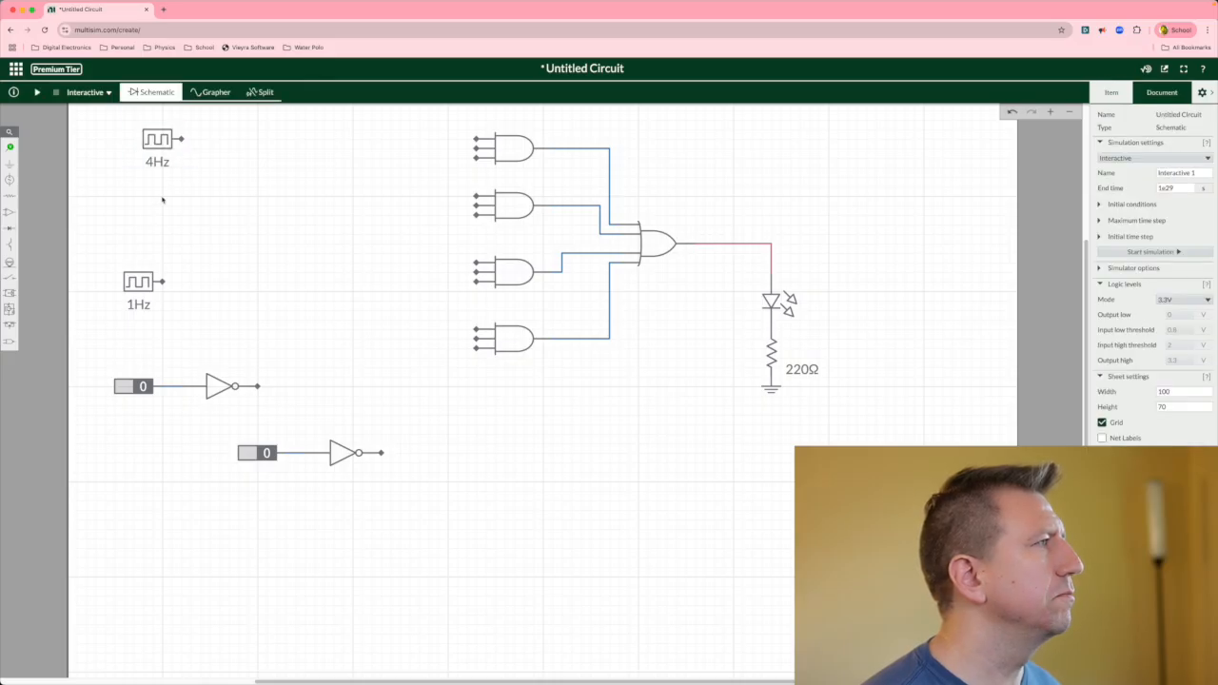
Duplicate the 4Hz clock twice and stack the four clocks evenly down the left side of the sheet.
click(161, 146)
key(super+c)
key(super+v)
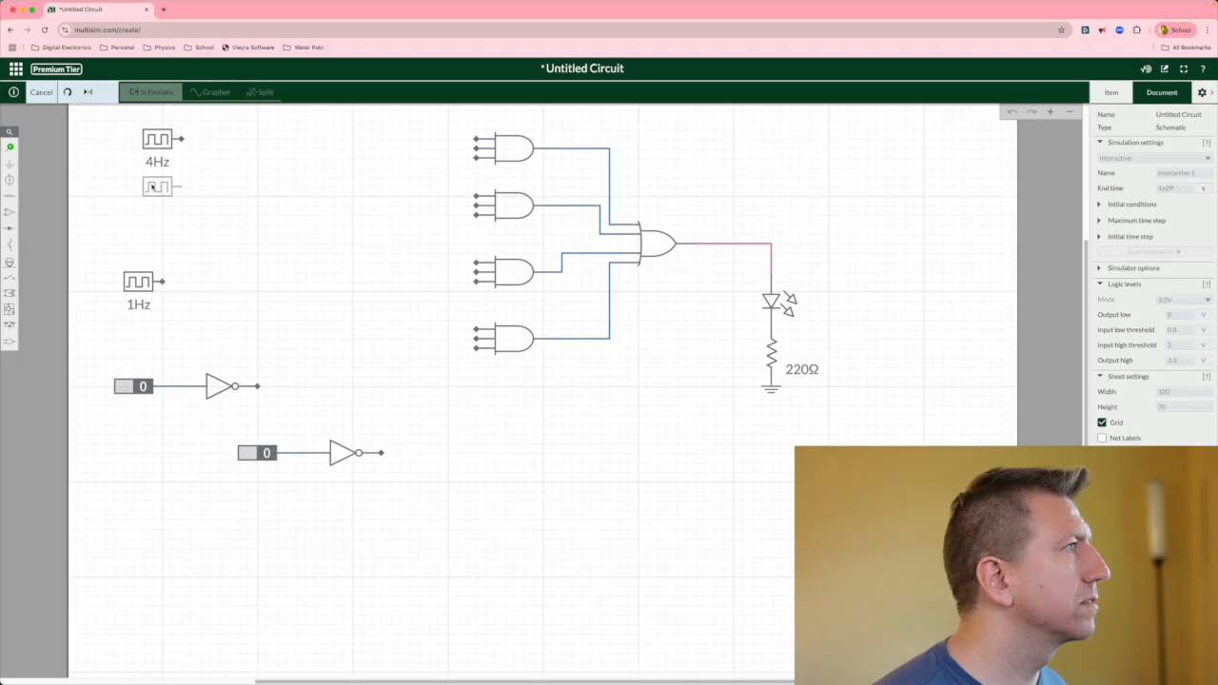
click(154, 196)
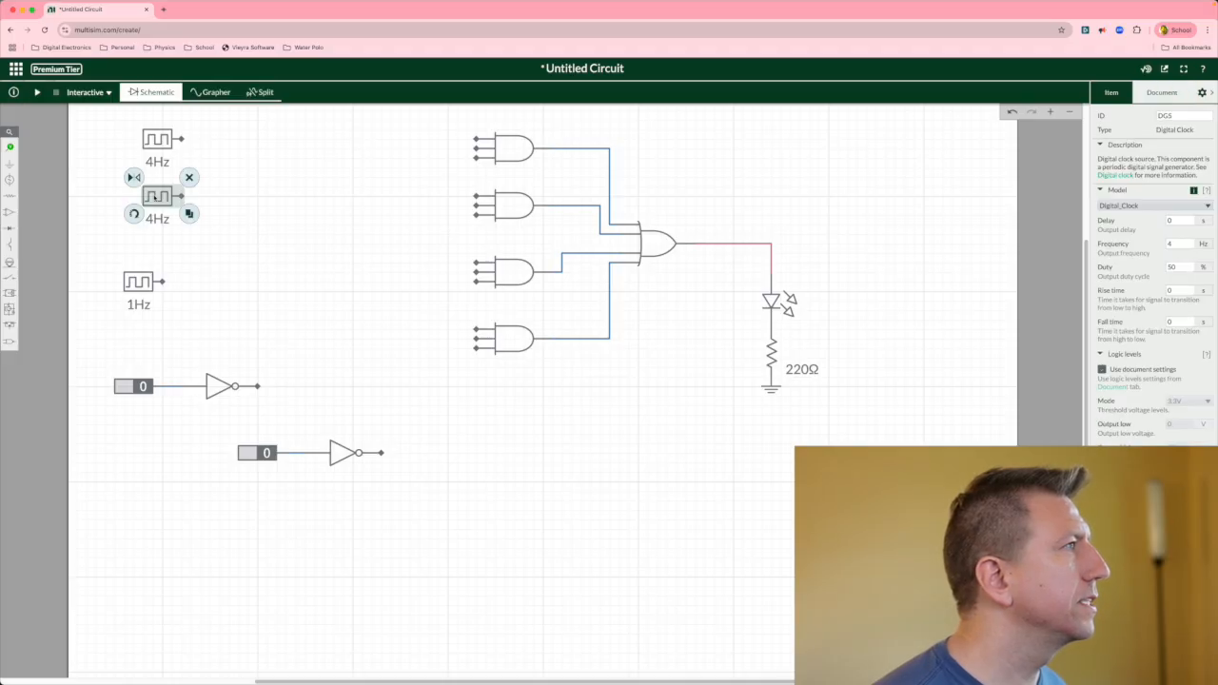
click(189, 215)
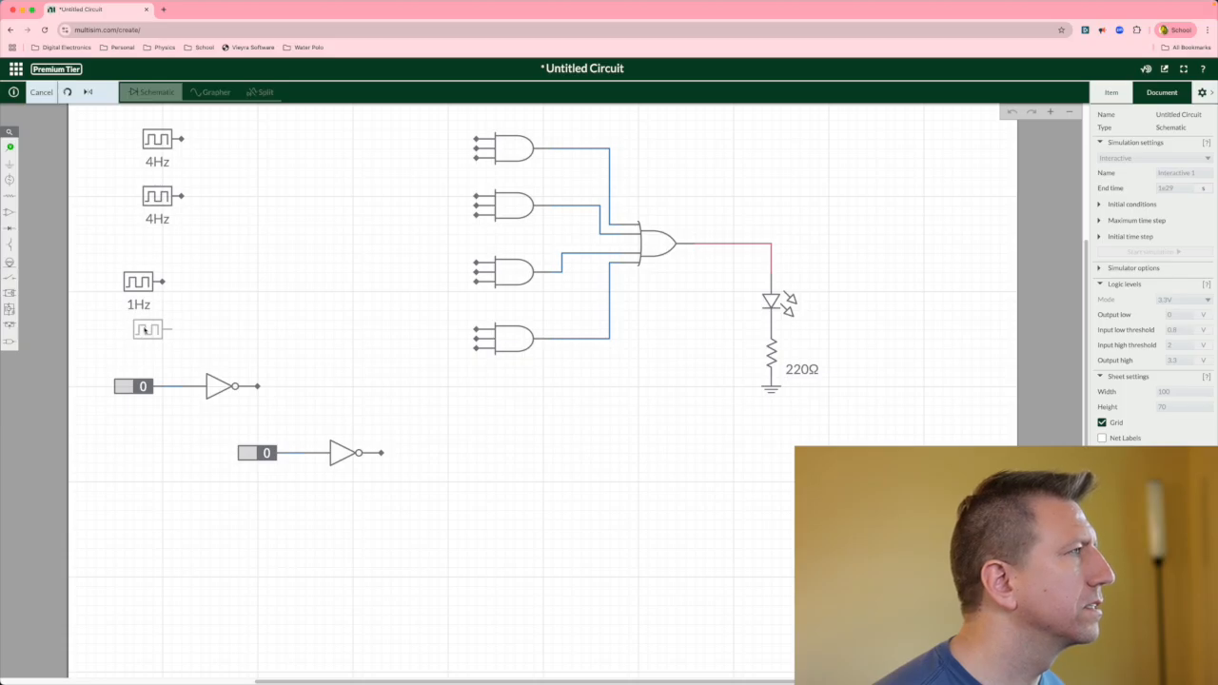
click(144, 330)
drag(151, 276, 162, 263)
drag(155, 327, 158, 328)
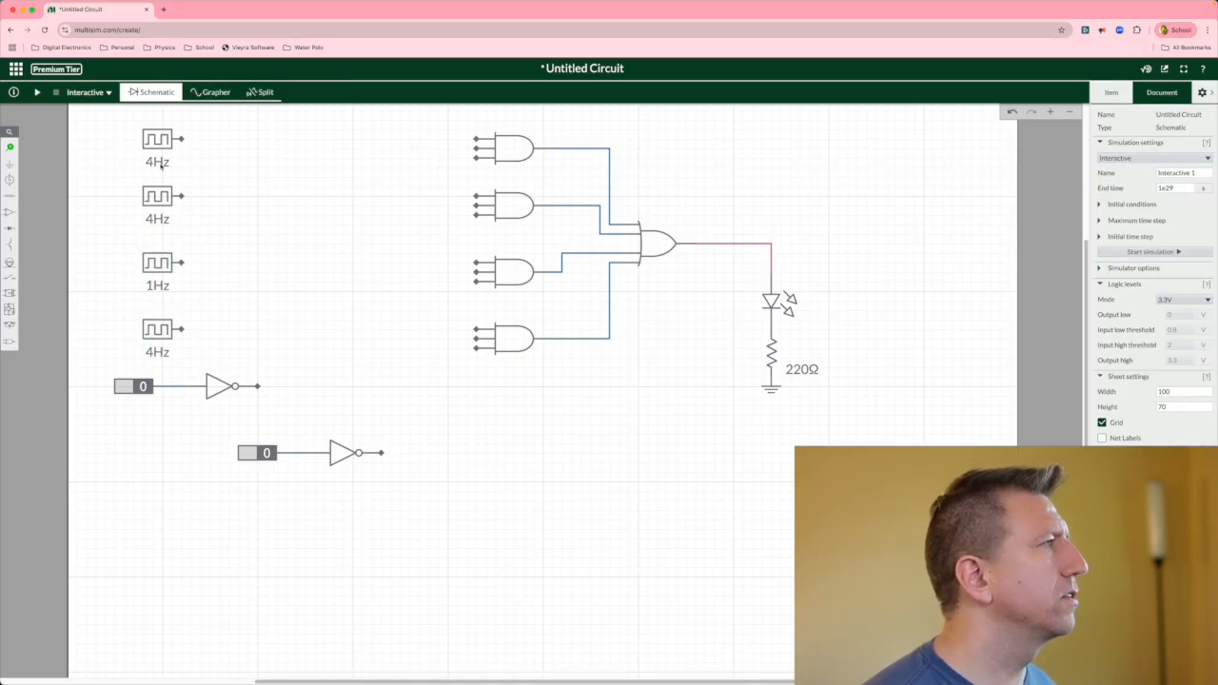
Set the second clock's frequency to 3 Hz.
click(163, 221)
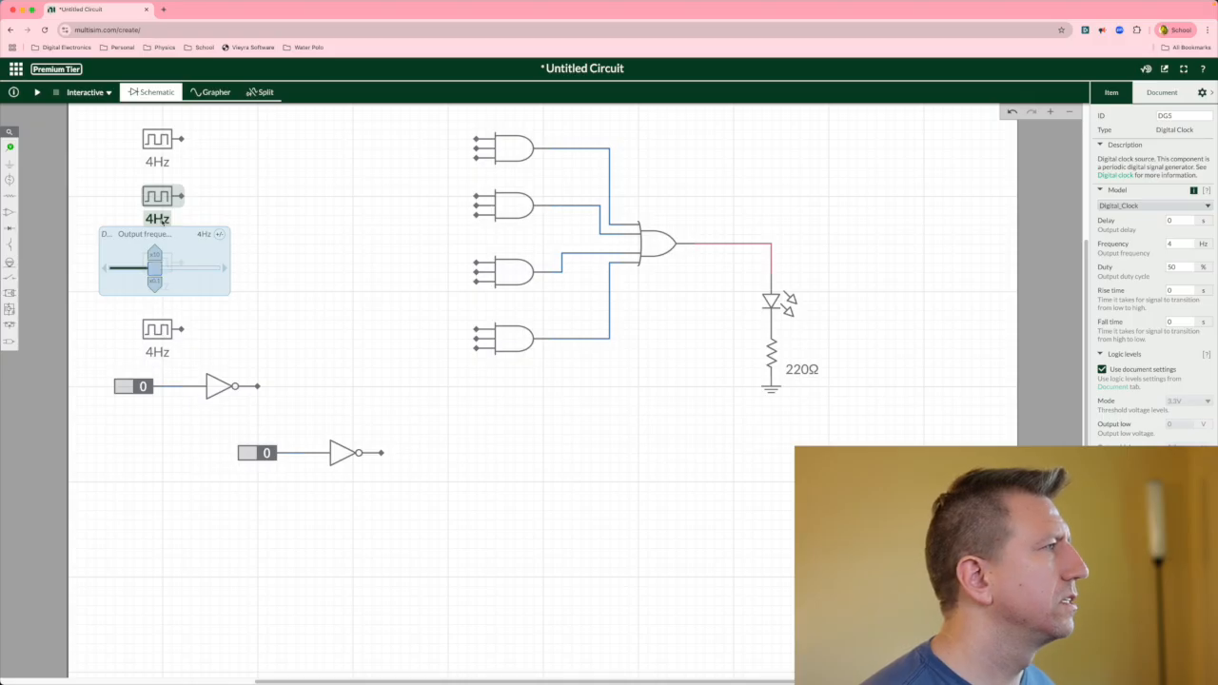
click(191, 234)
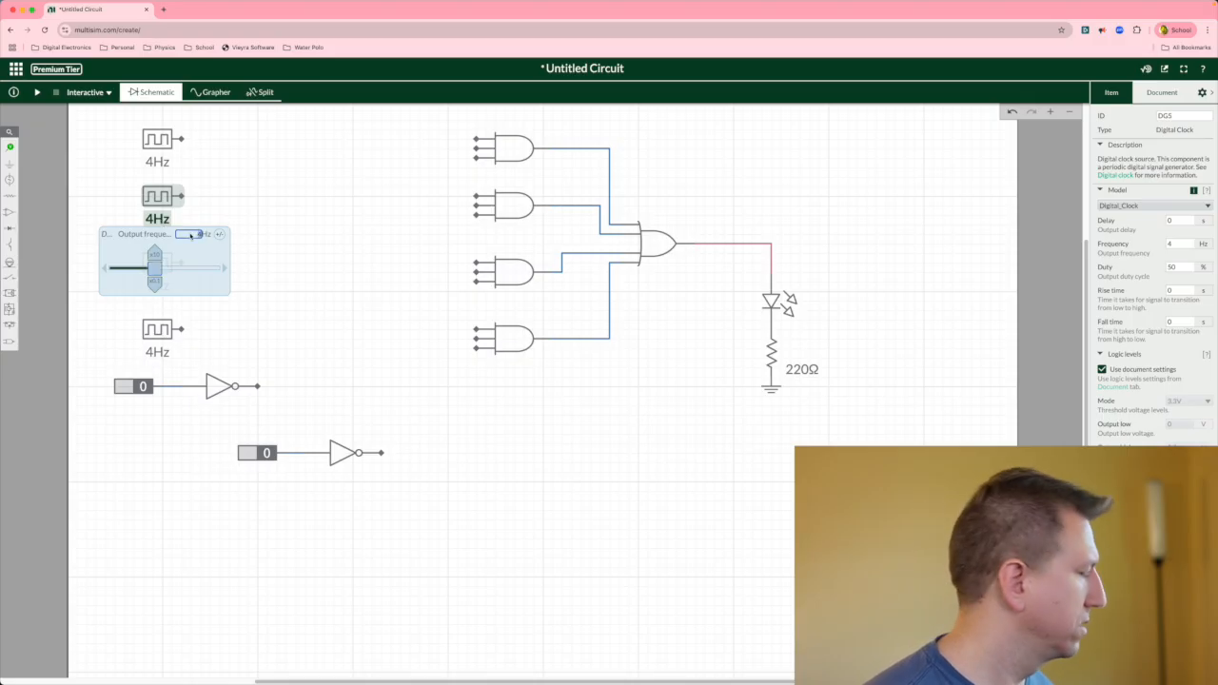
text(3)
click(186, 309)
Set the second clock's frequency to 2 Hz.
click(153, 287)
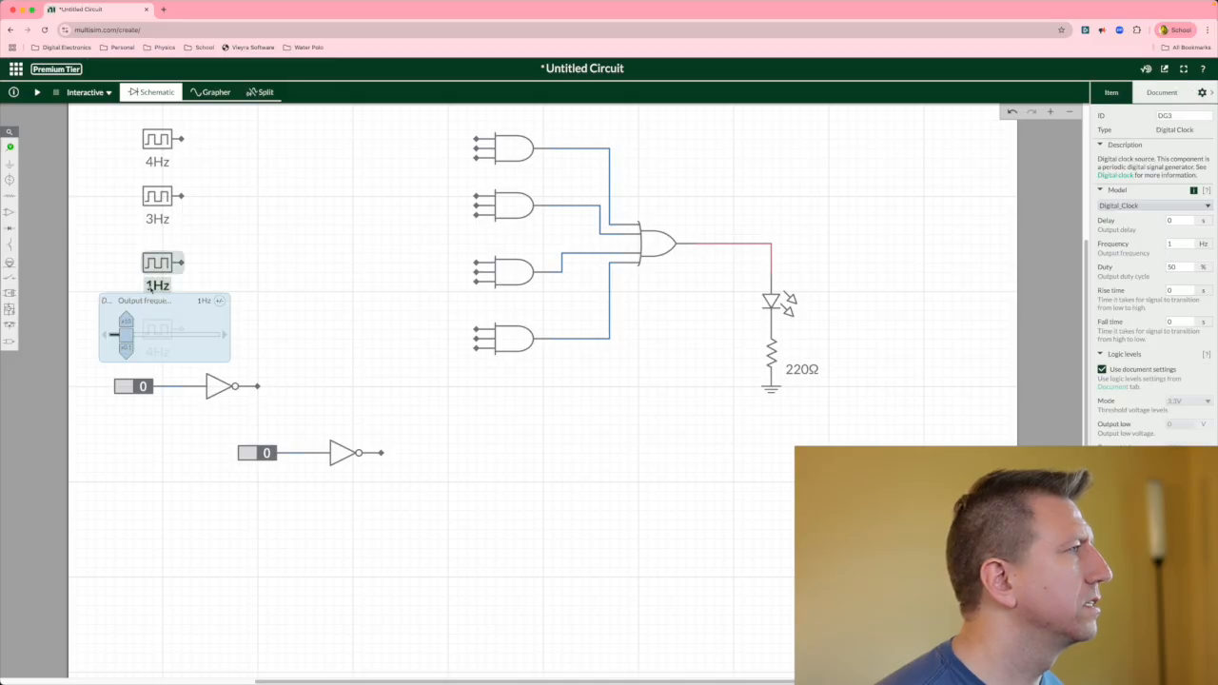
click(150, 219)
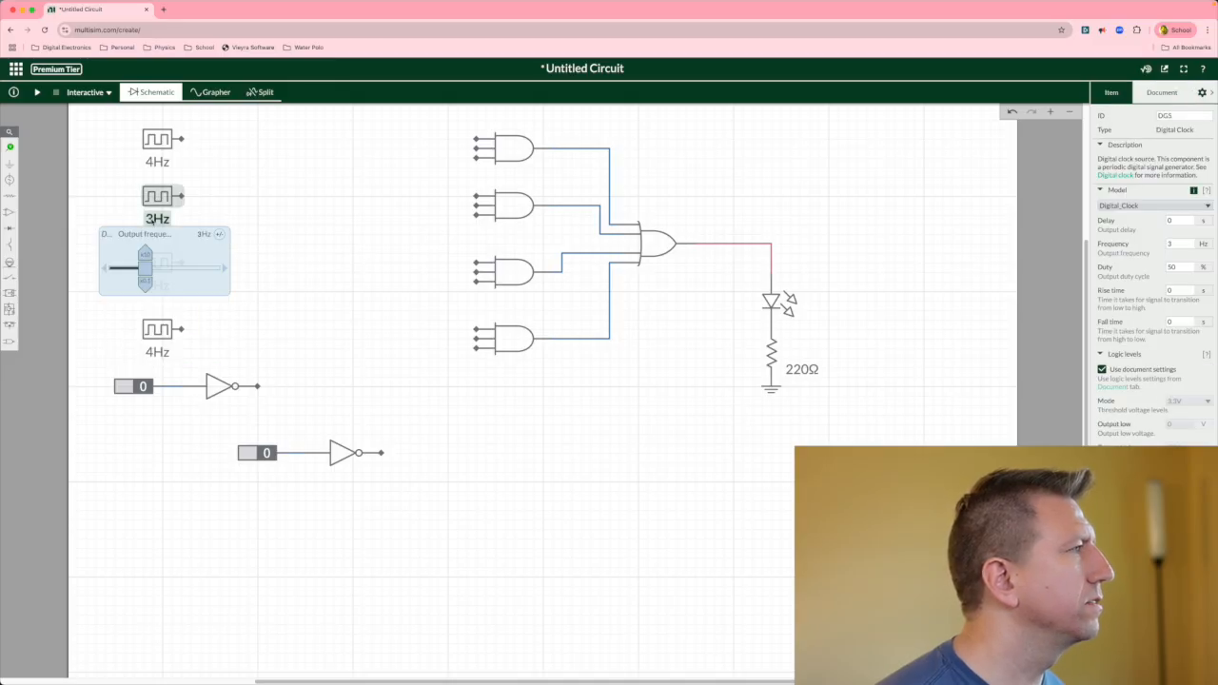
click(201, 234)
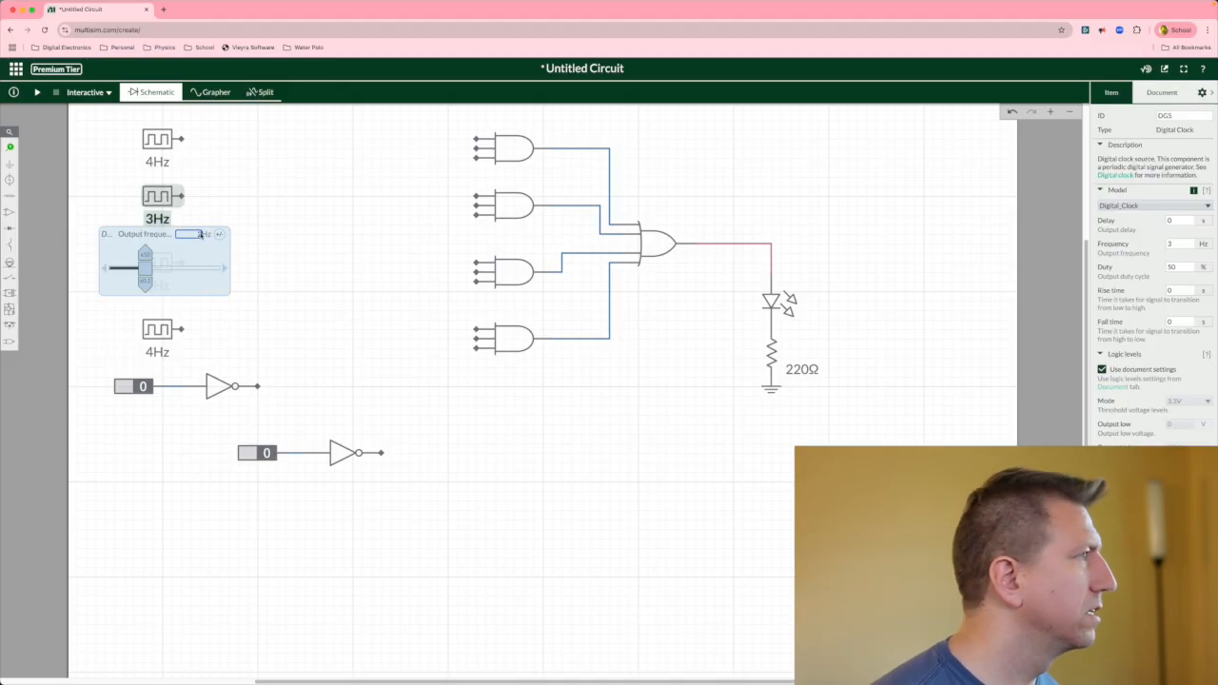
text(2)
click(306, 292)
Set the bottom clock's frequency to .5 Hz.
click(151, 352)
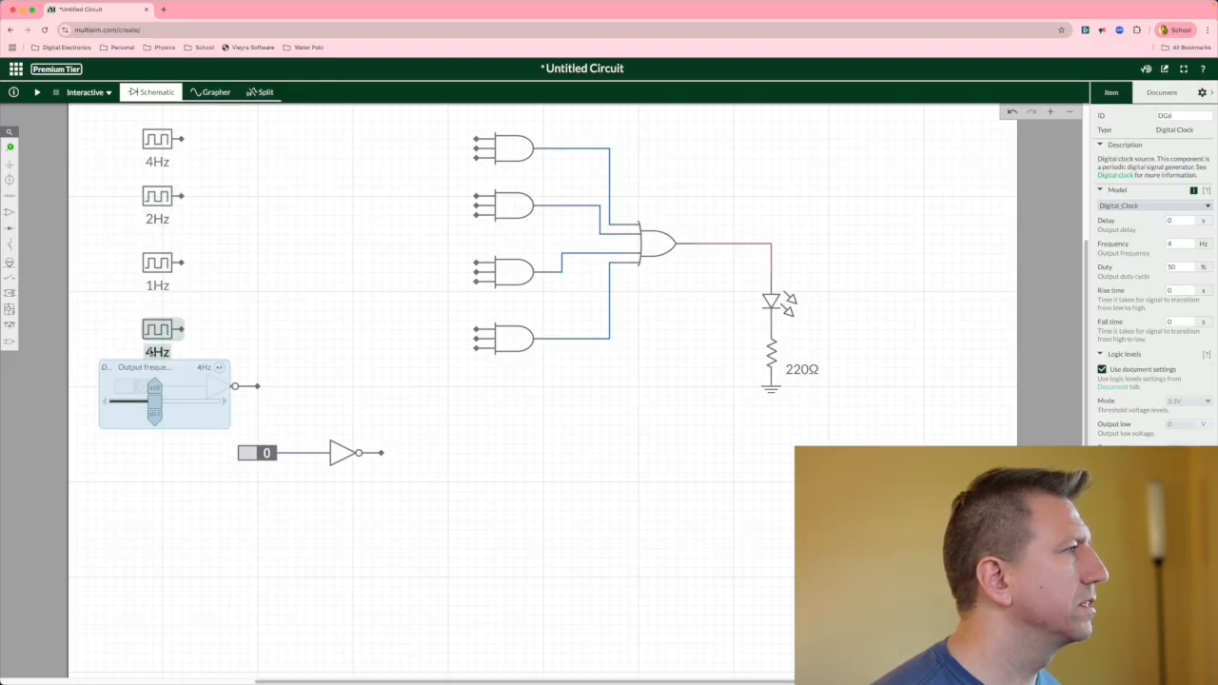
click(199, 367)
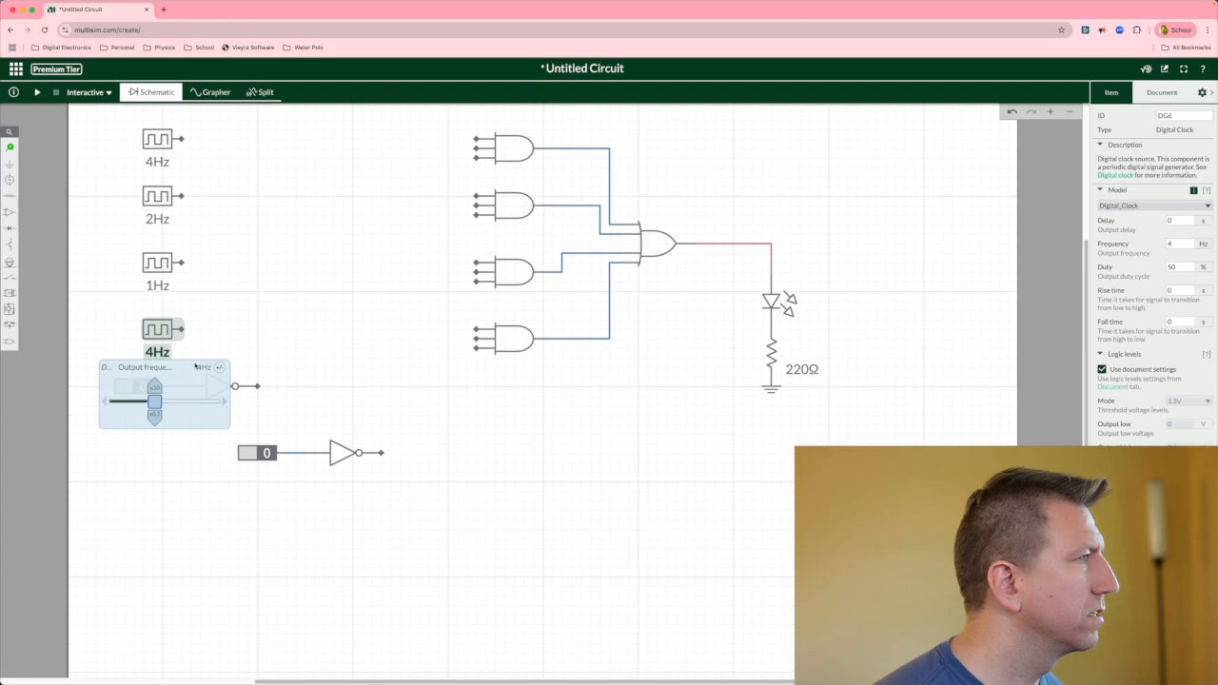
text(.5)
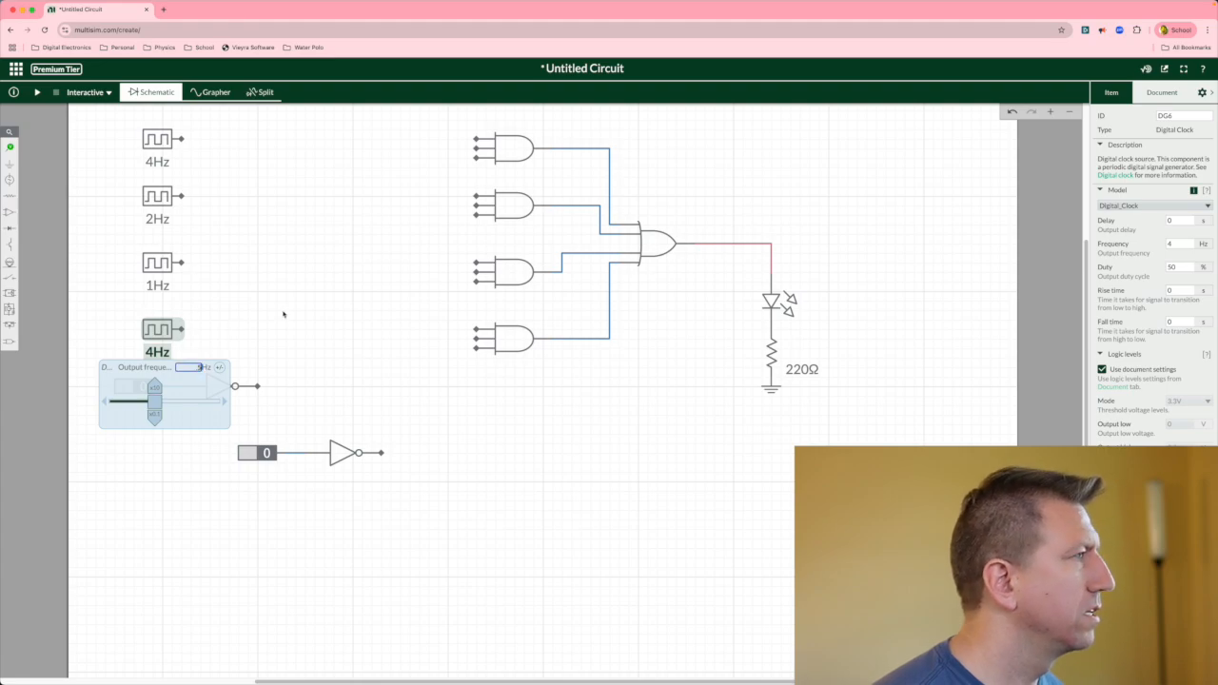
click(288, 355)
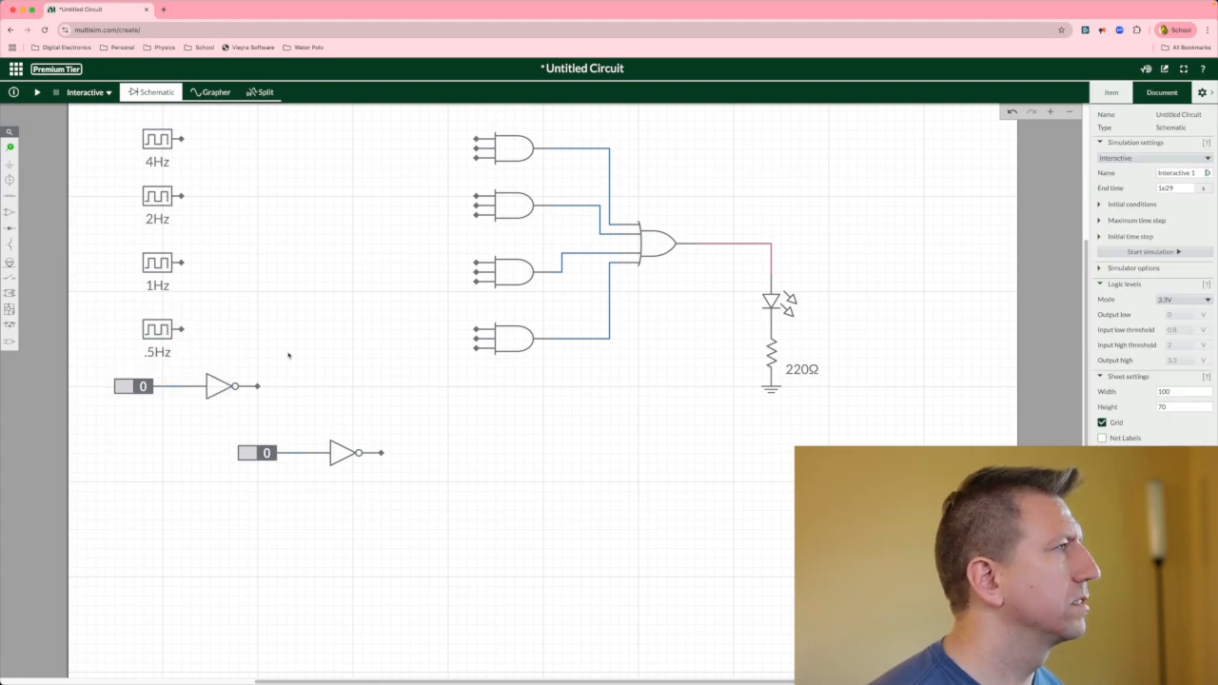
Wire the 4Hz and 2Hz clocks to the top inputs of the first and second AND gates.
click(180, 138)
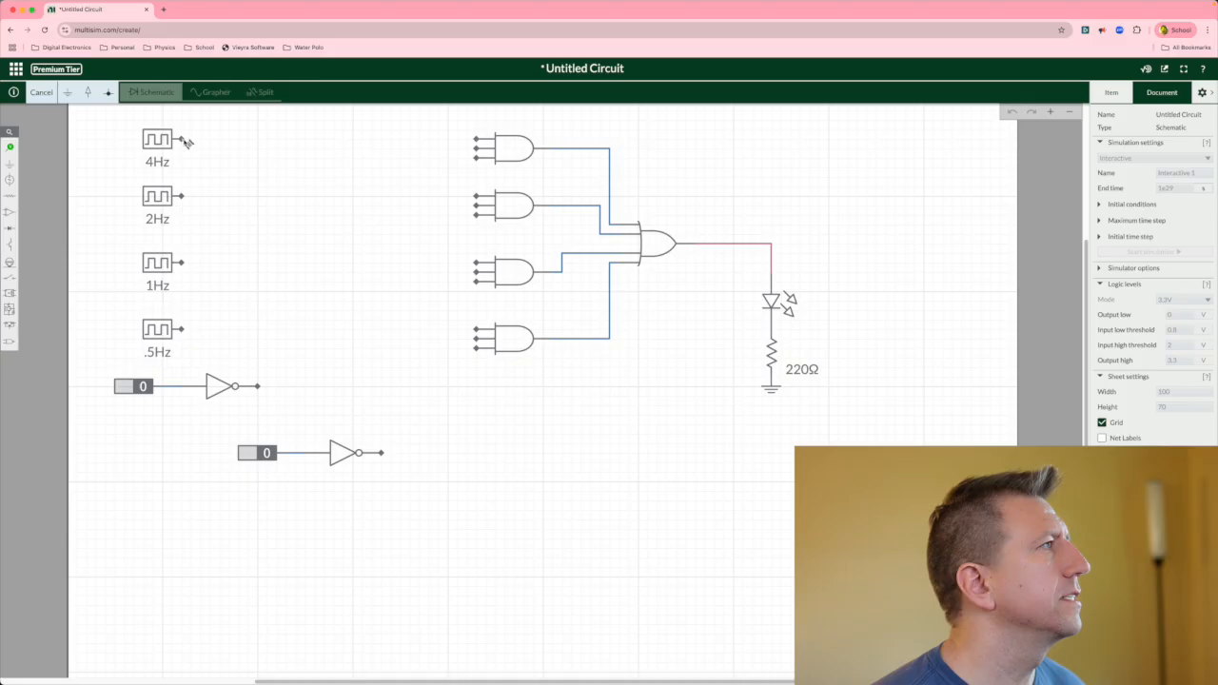
click(479, 140)
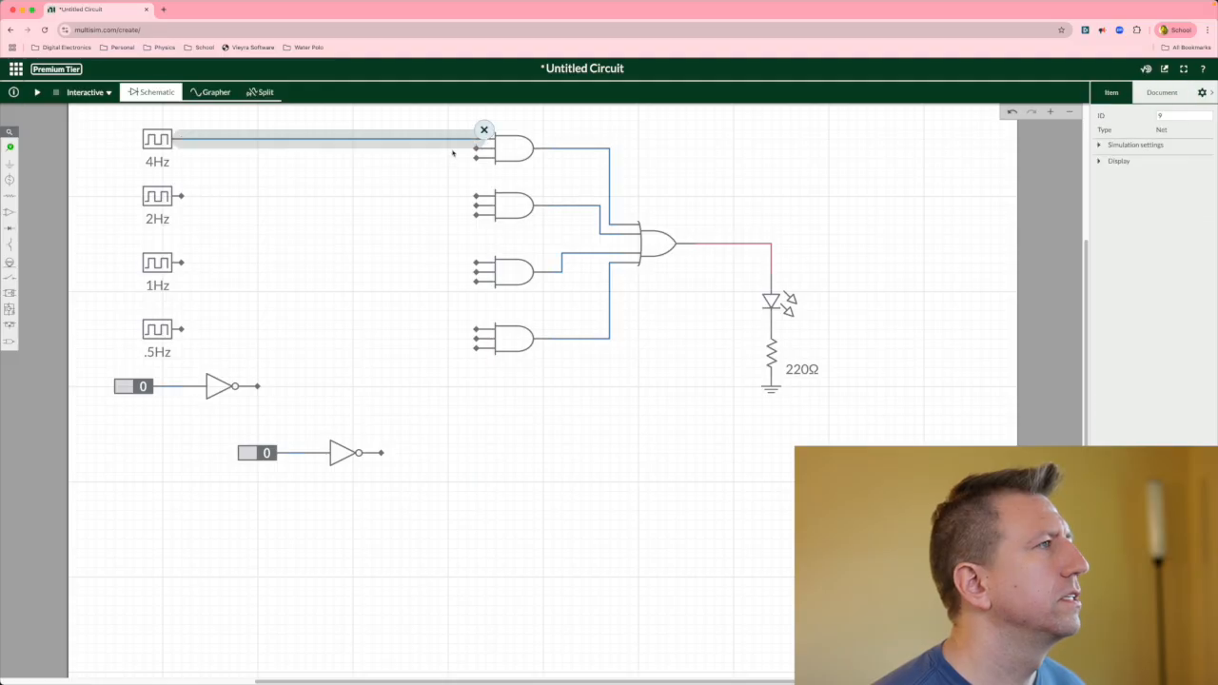
click(184, 198)
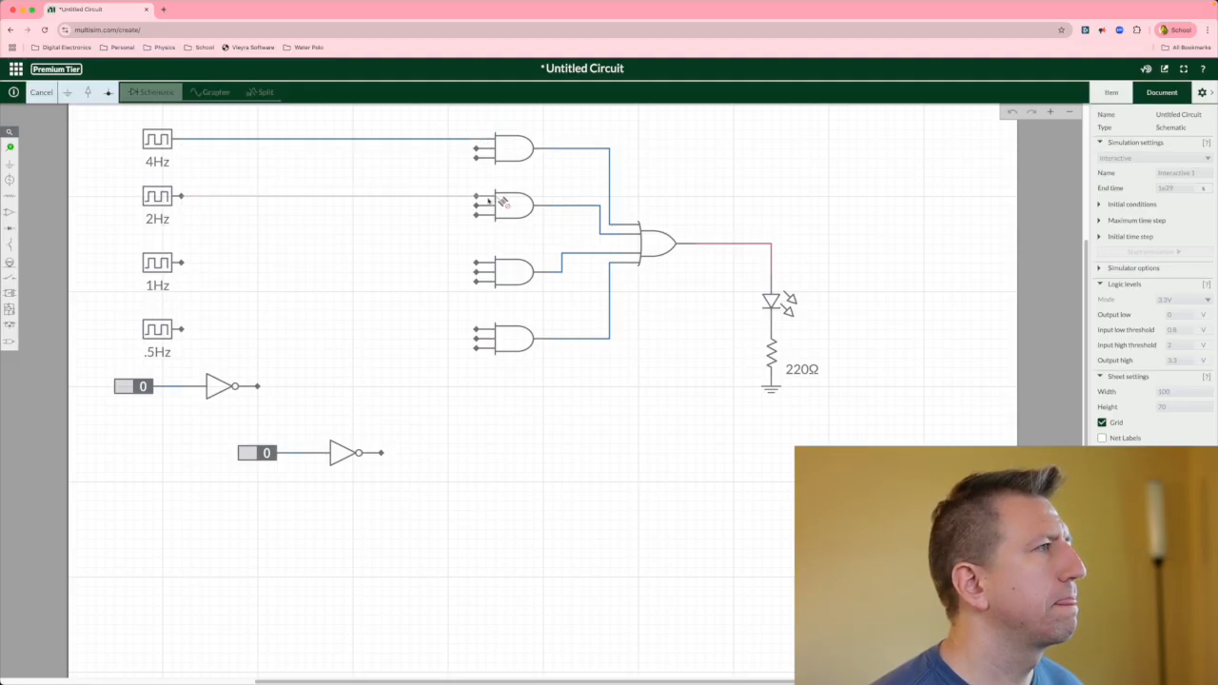
click(477, 200)
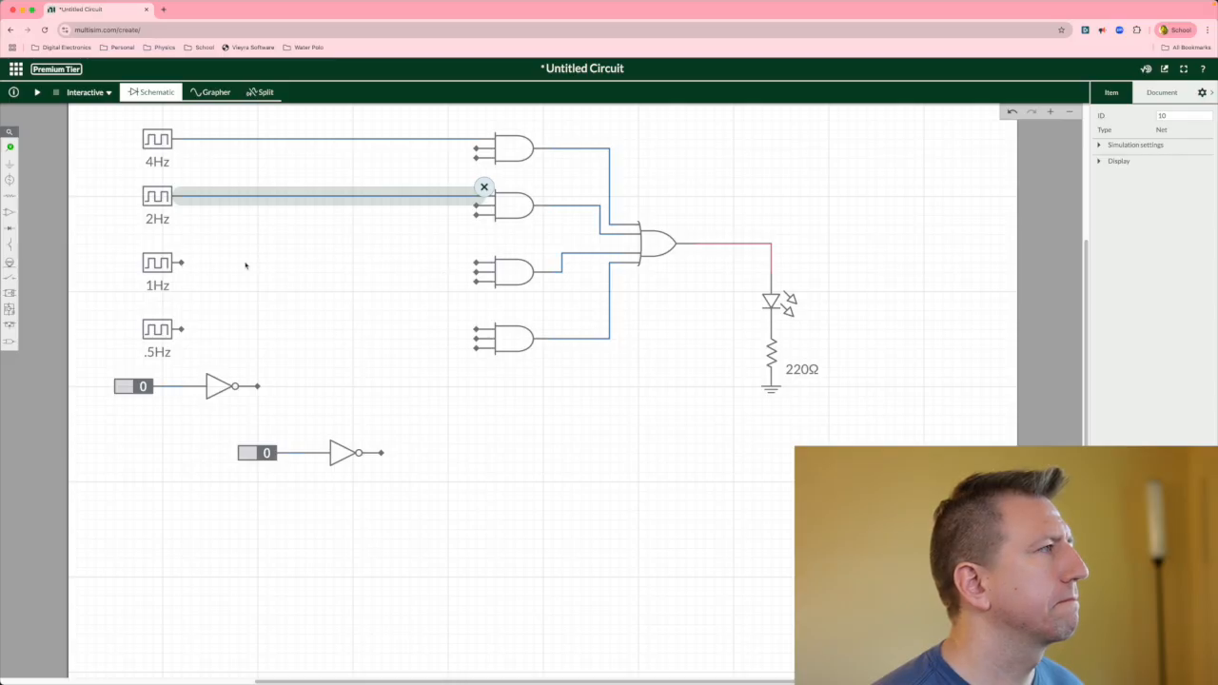
Wire the 1Hz and .5Hz clocks to the top inputs of the third and fourth AND gates.
click(182, 262)
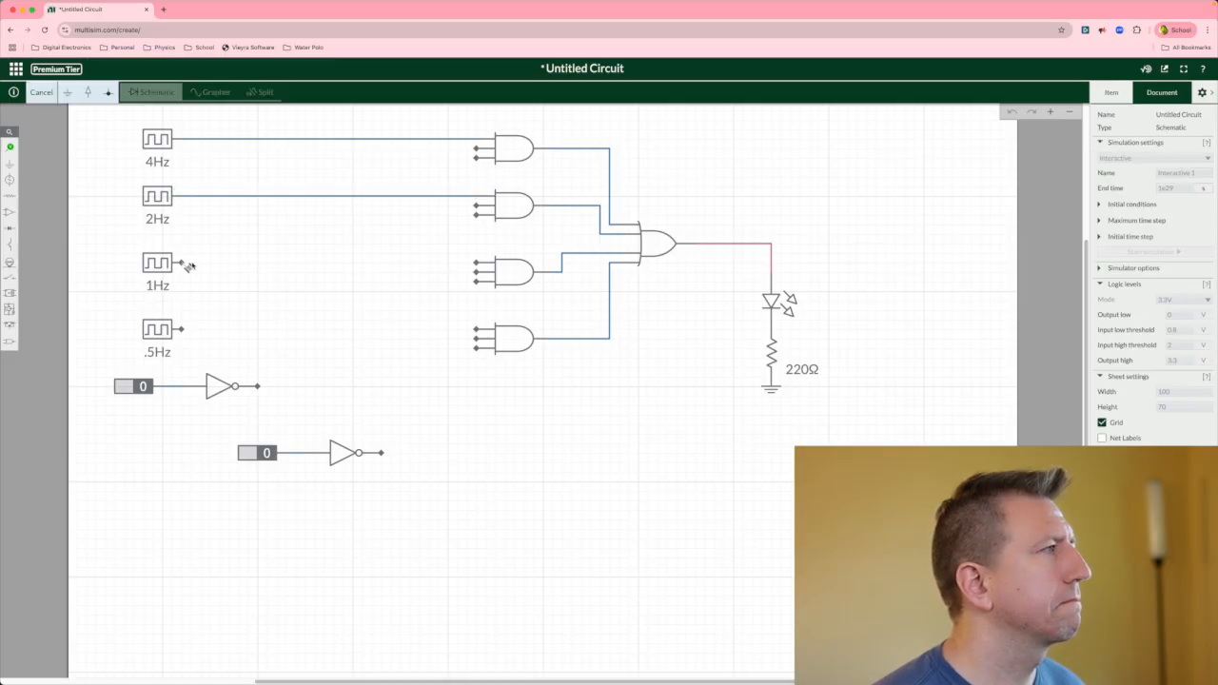
click(479, 263)
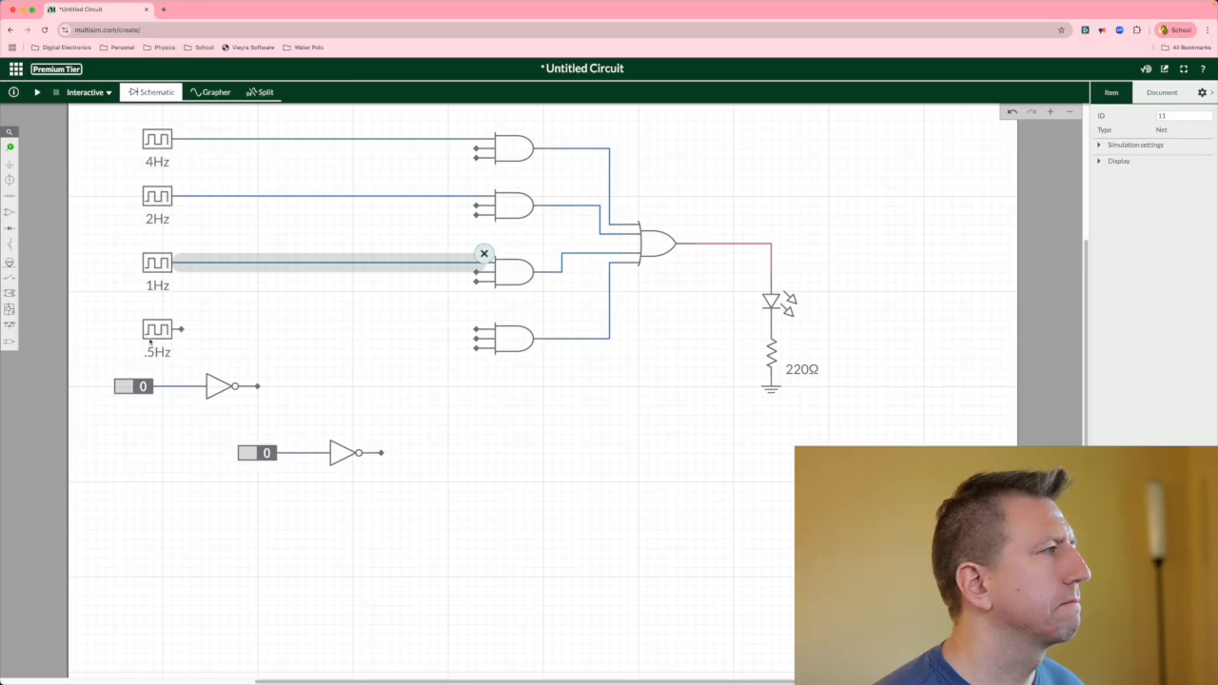
click(182, 331)
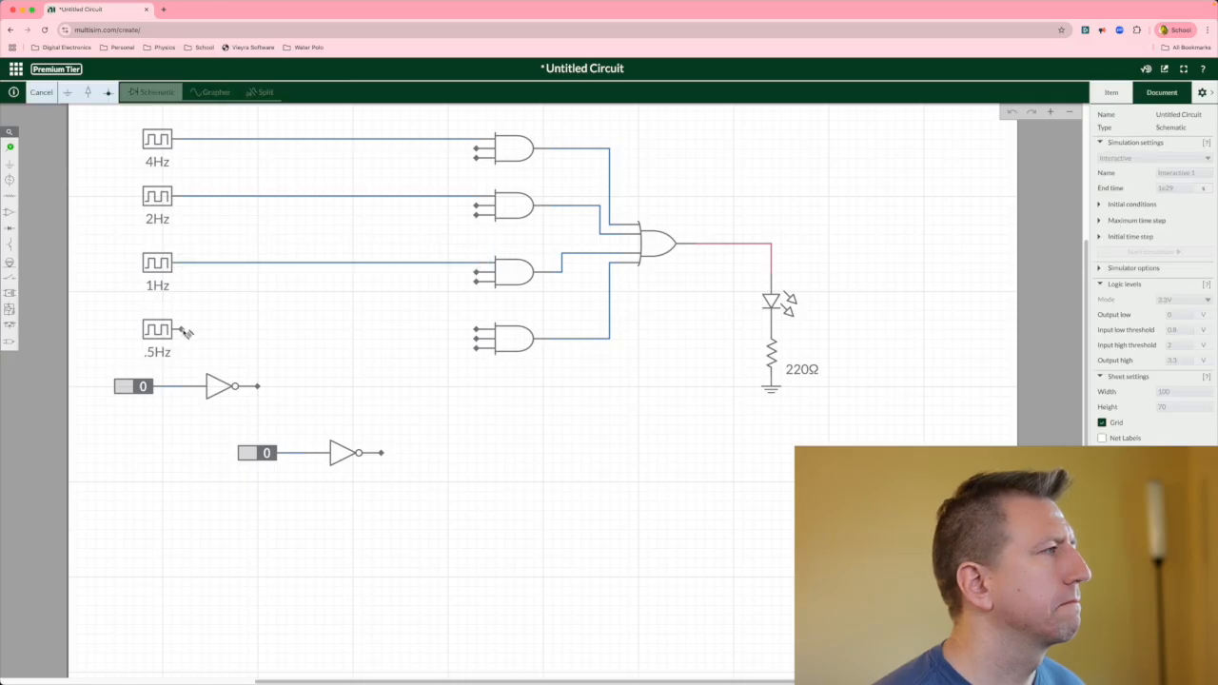
click(476, 330)
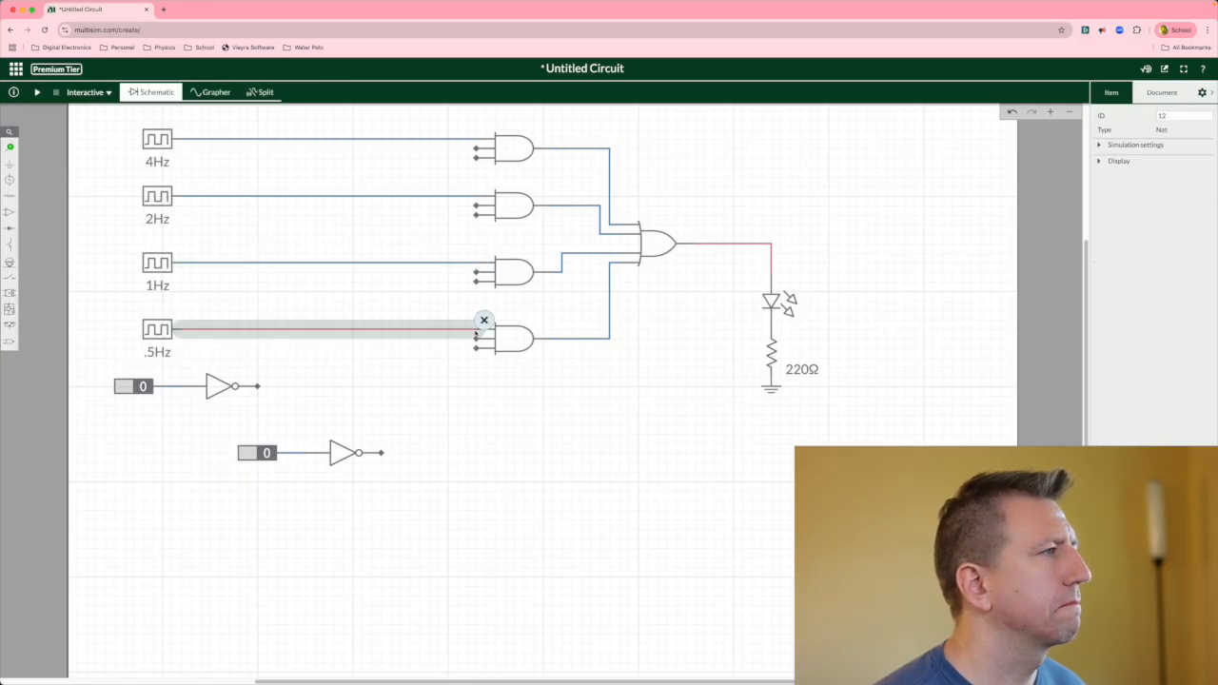
click(463, 367)
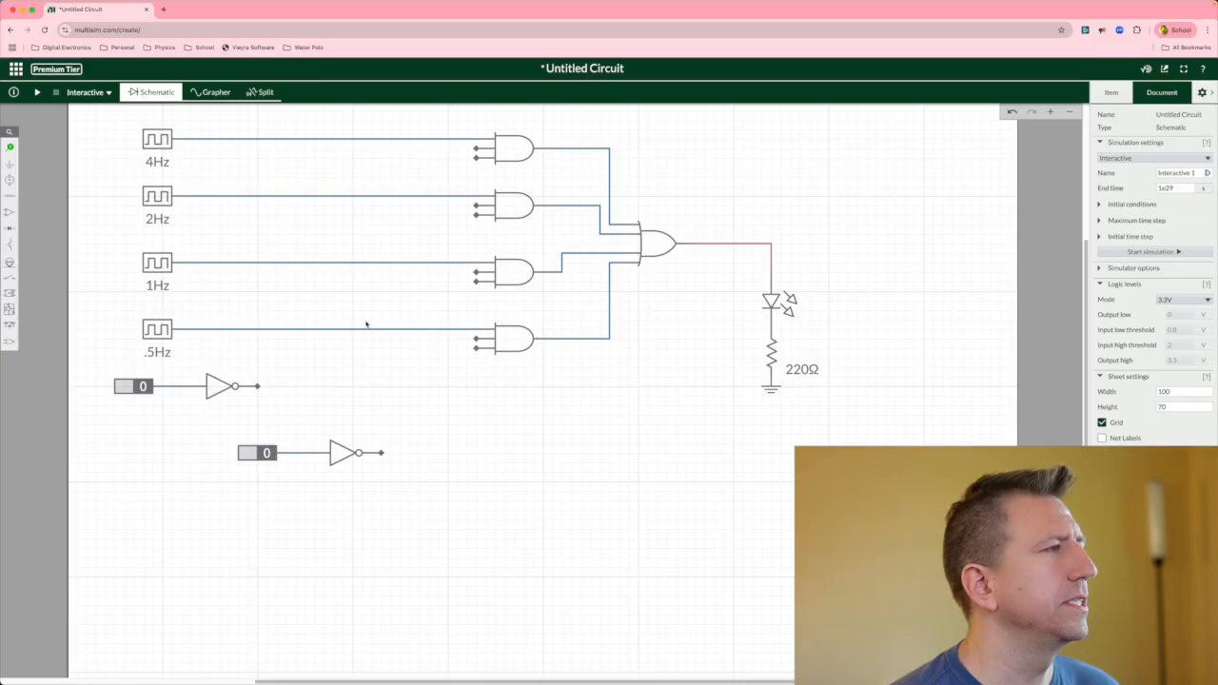
Wire both inverter outputs to the top AND gate's middle and bottom inputs.
click(476, 149)
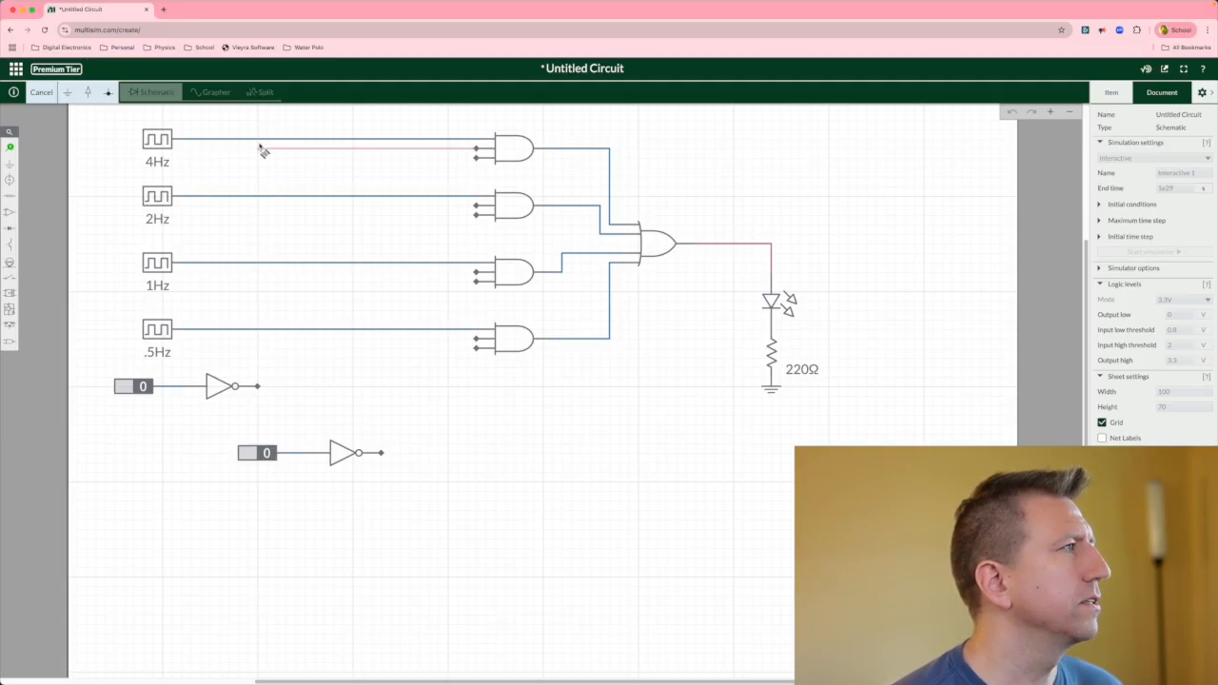
click(257, 387)
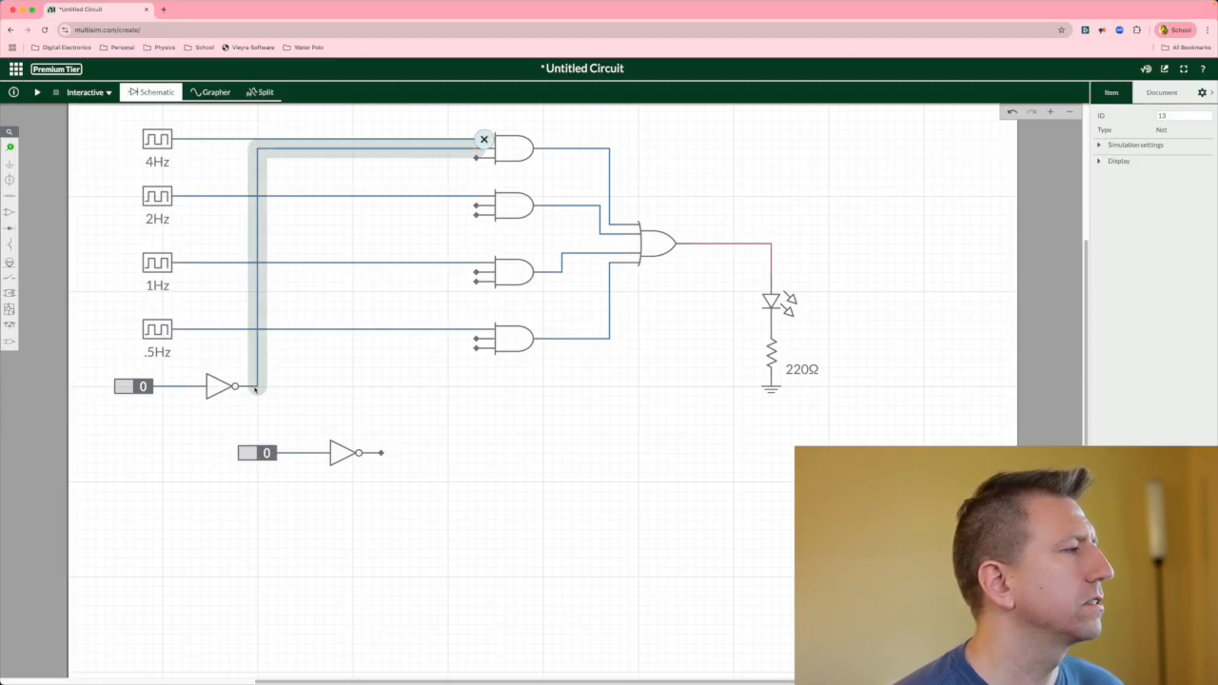
click(476, 159)
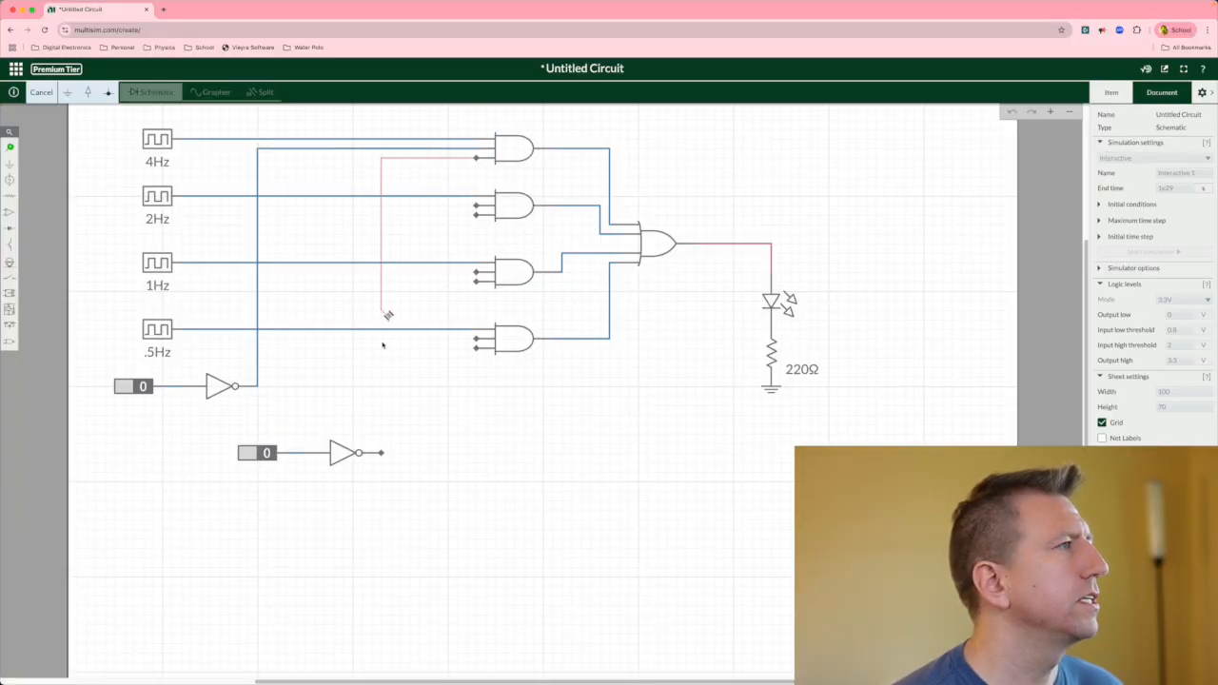
click(381, 454)
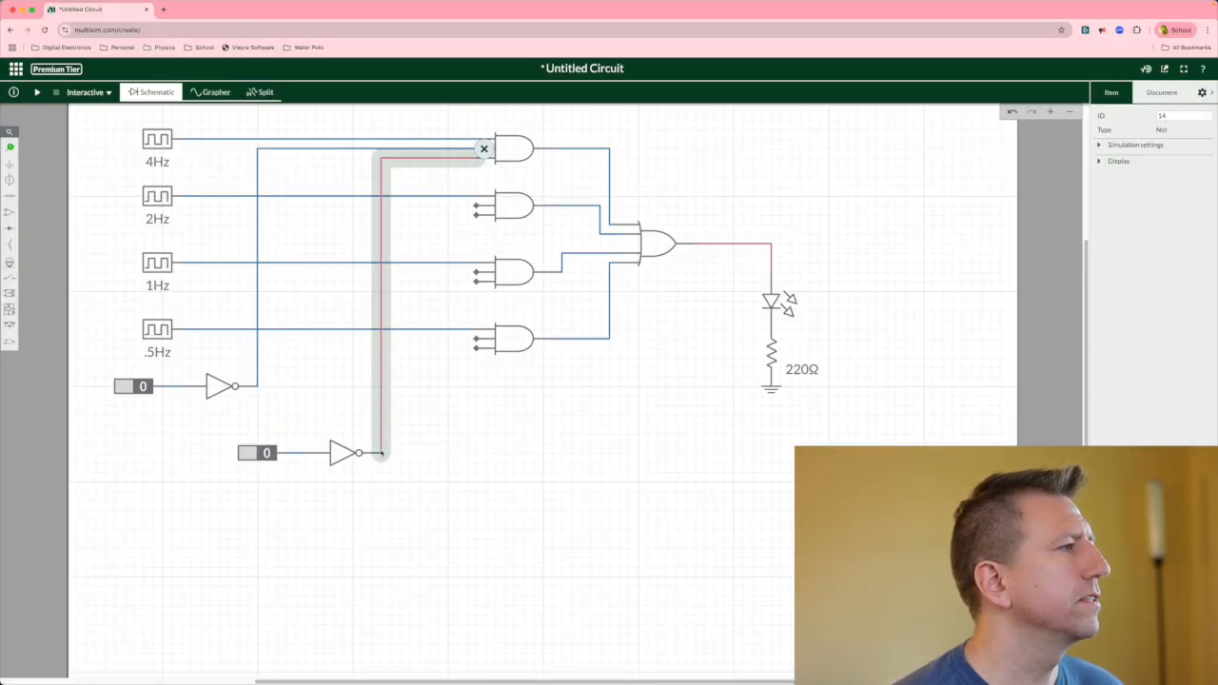
click(422, 487)
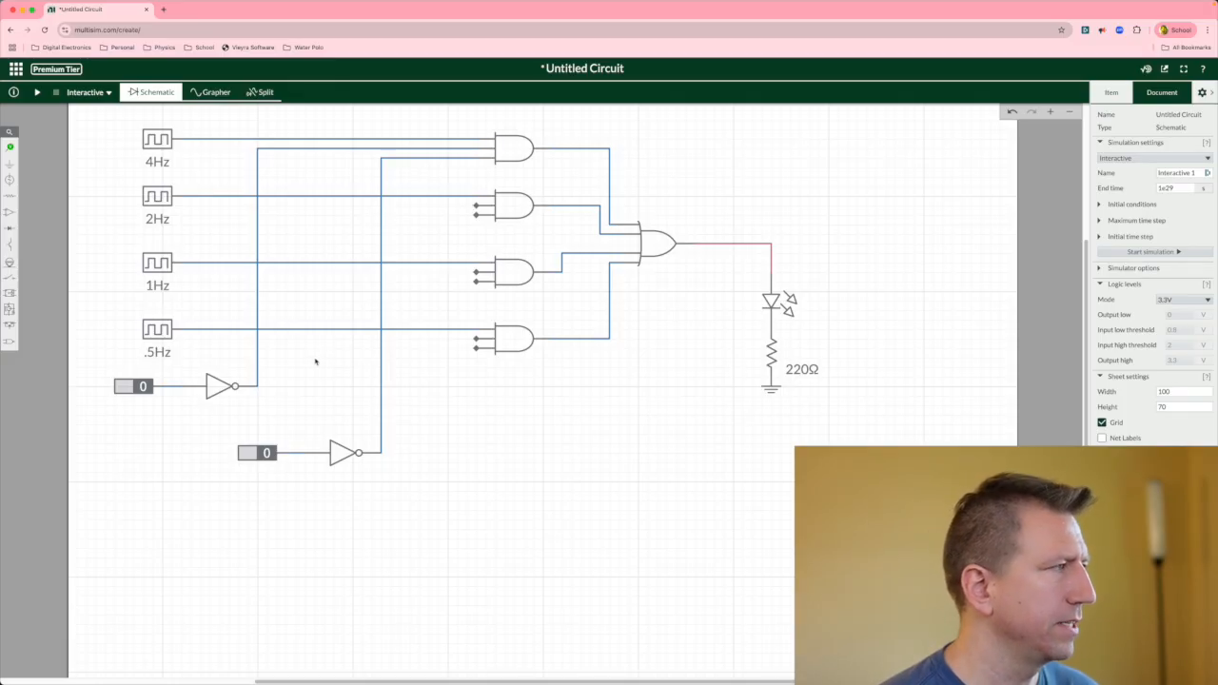
Wire the second AND gate's middle input to the first inverter's output and its bottom input to the second constant before its inverter.
click(477, 207)
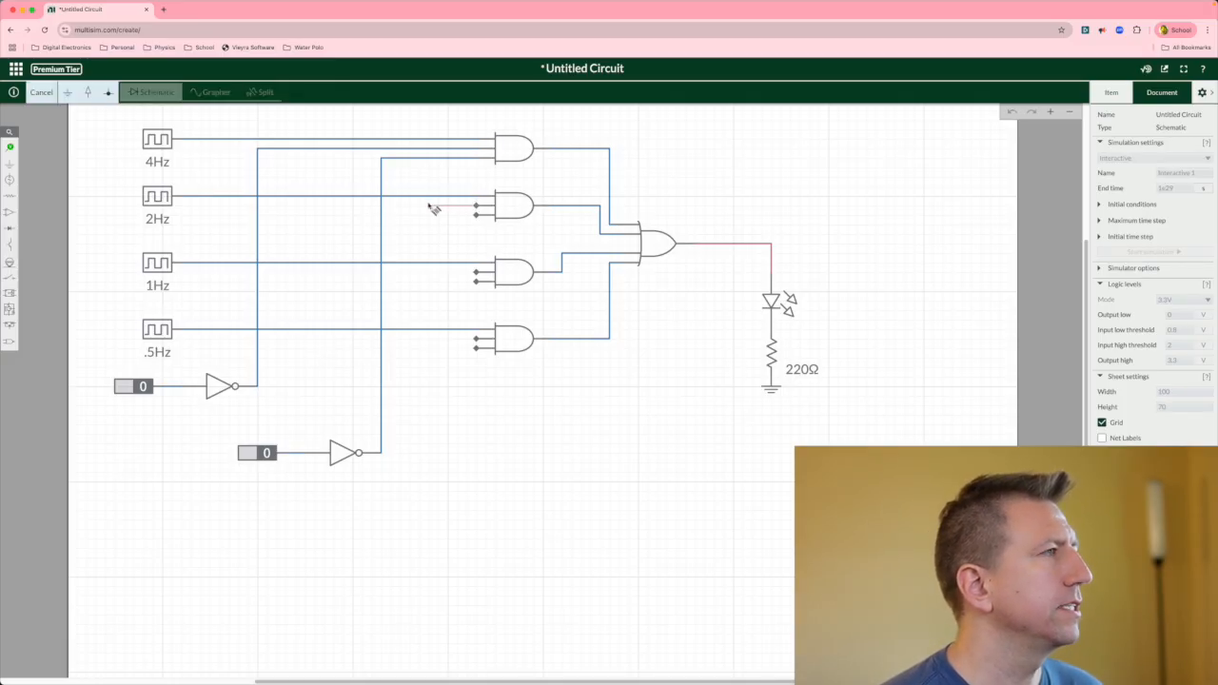
click(258, 206)
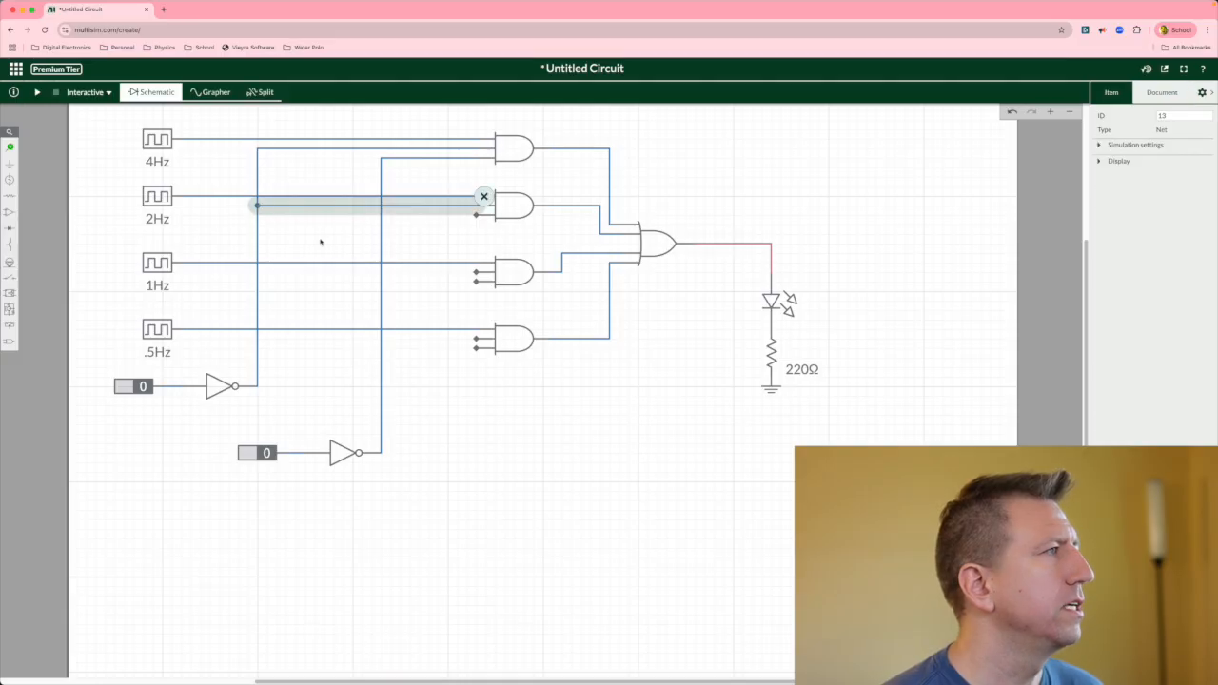
click(477, 216)
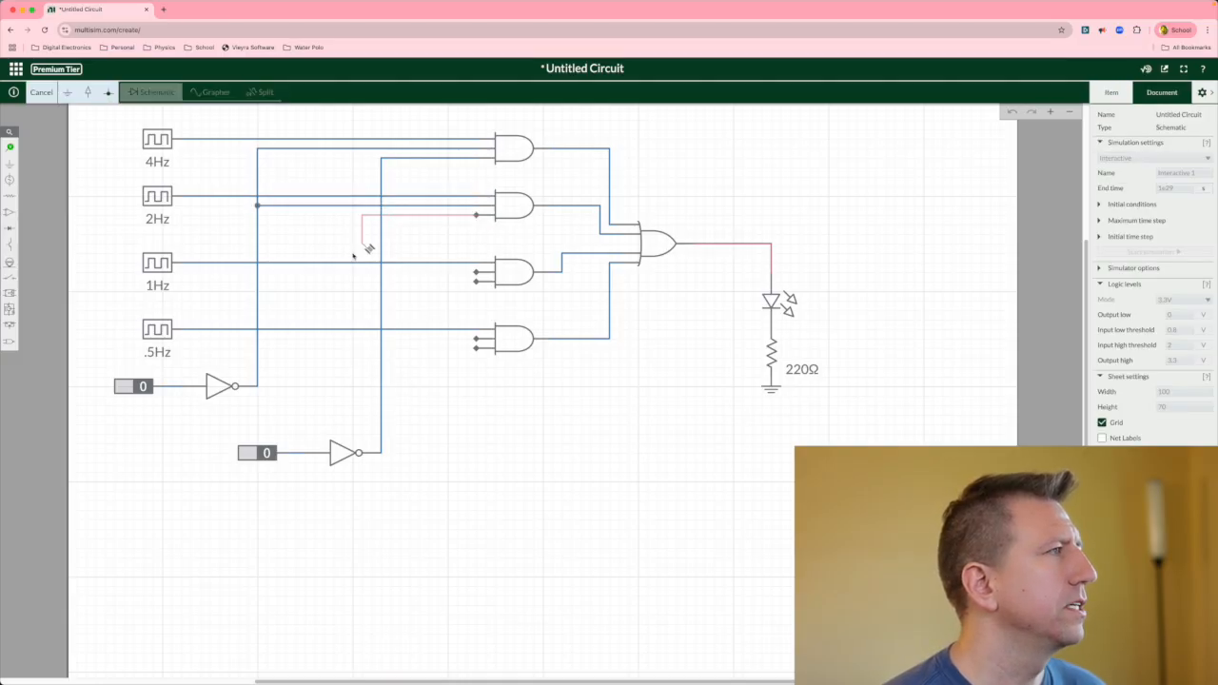
click(309, 454)
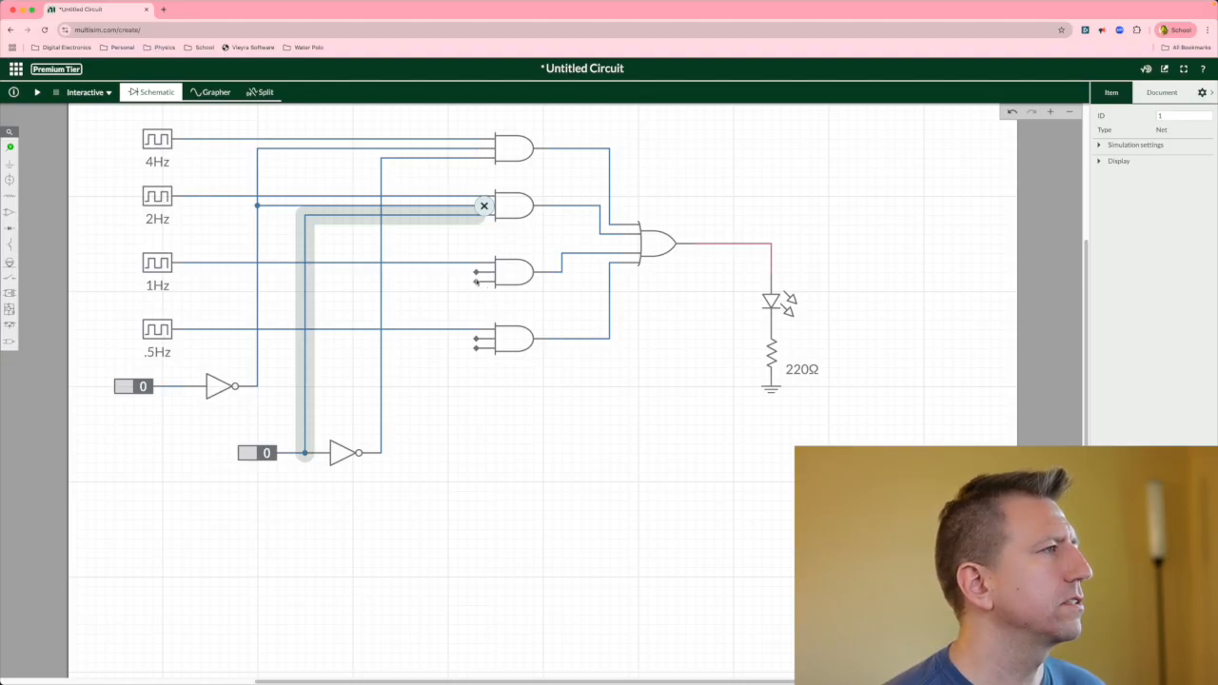
click(476, 272)
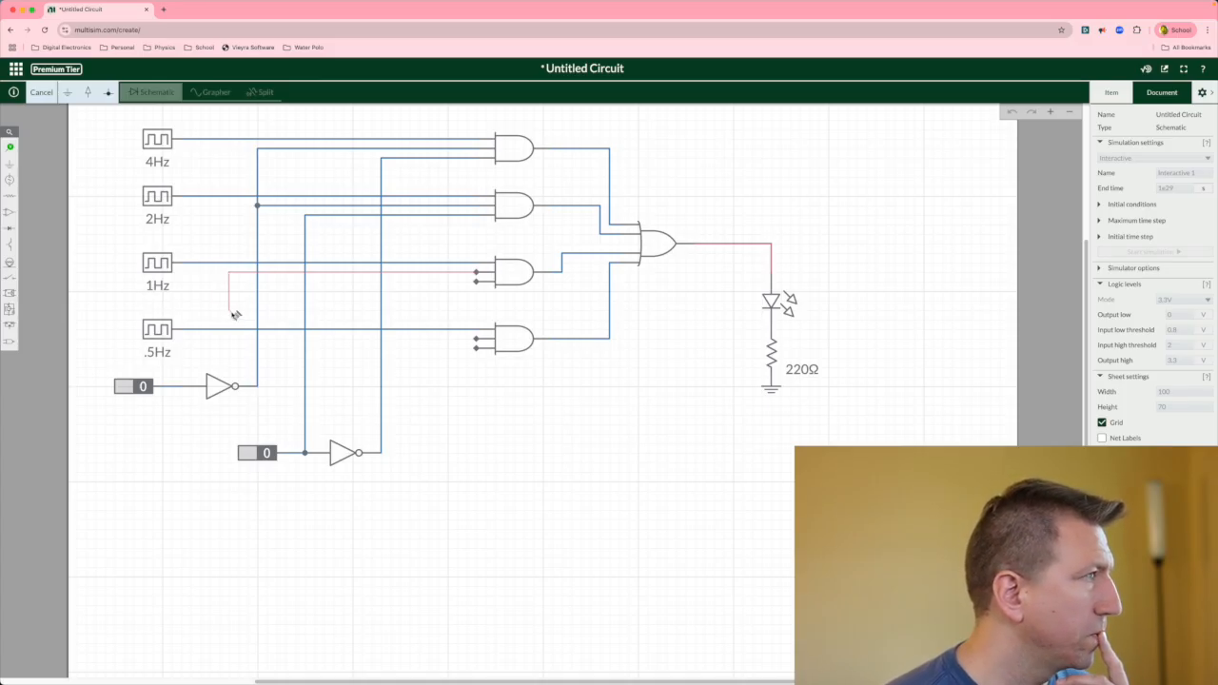
key(Escape)
click(221, 381)
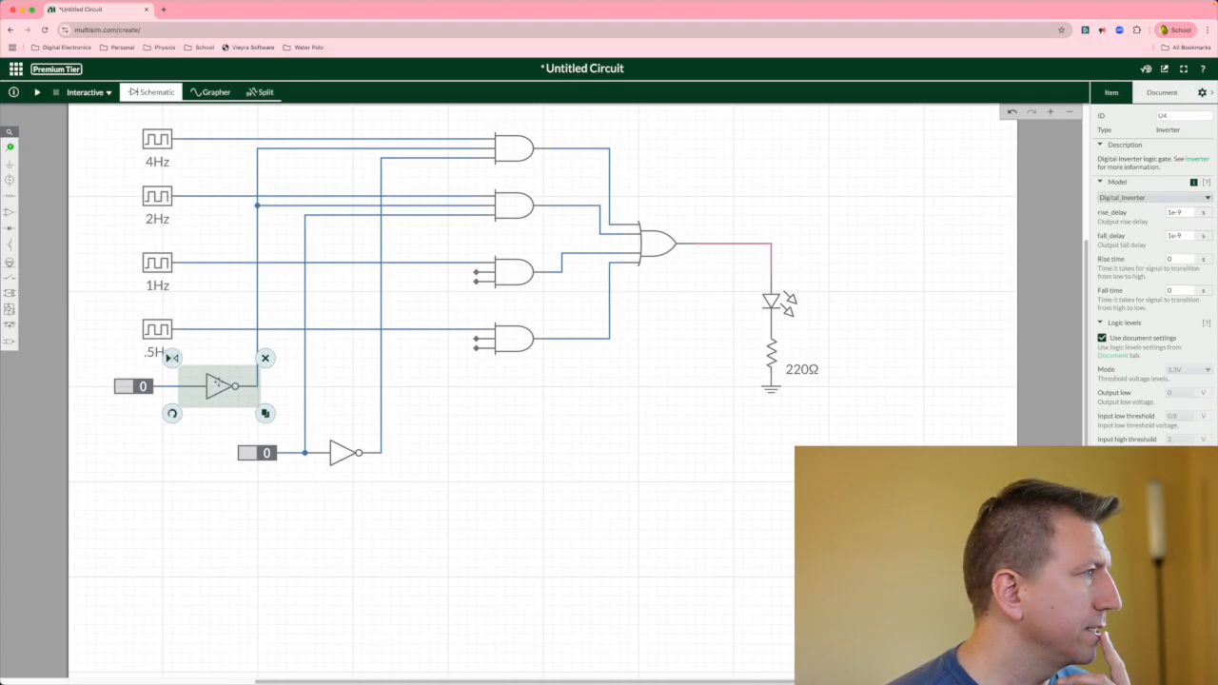
click(199, 344)
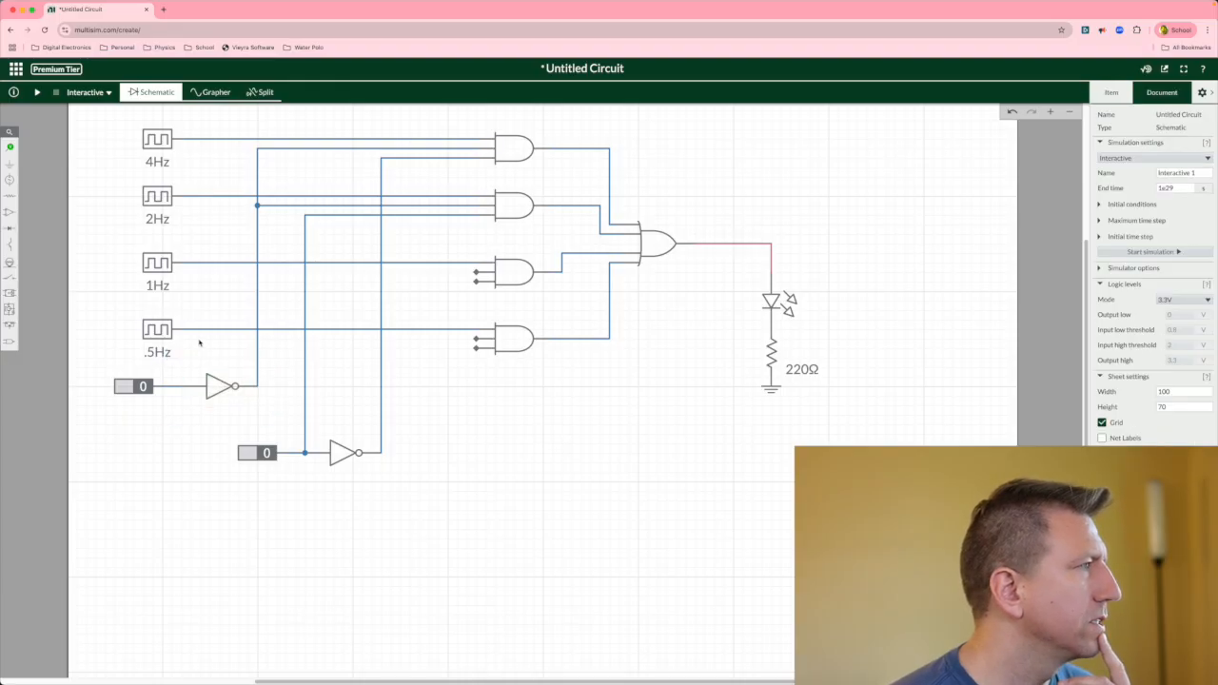
Shift all four clocks slightly further left on the sheet.
click(168, 332)
drag(157, 332, 138, 332)
drag(150, 264, 130, 264)
drag(151, 196, 143, 195)
drag(152, 145, 134, 144)
click(460, 429)
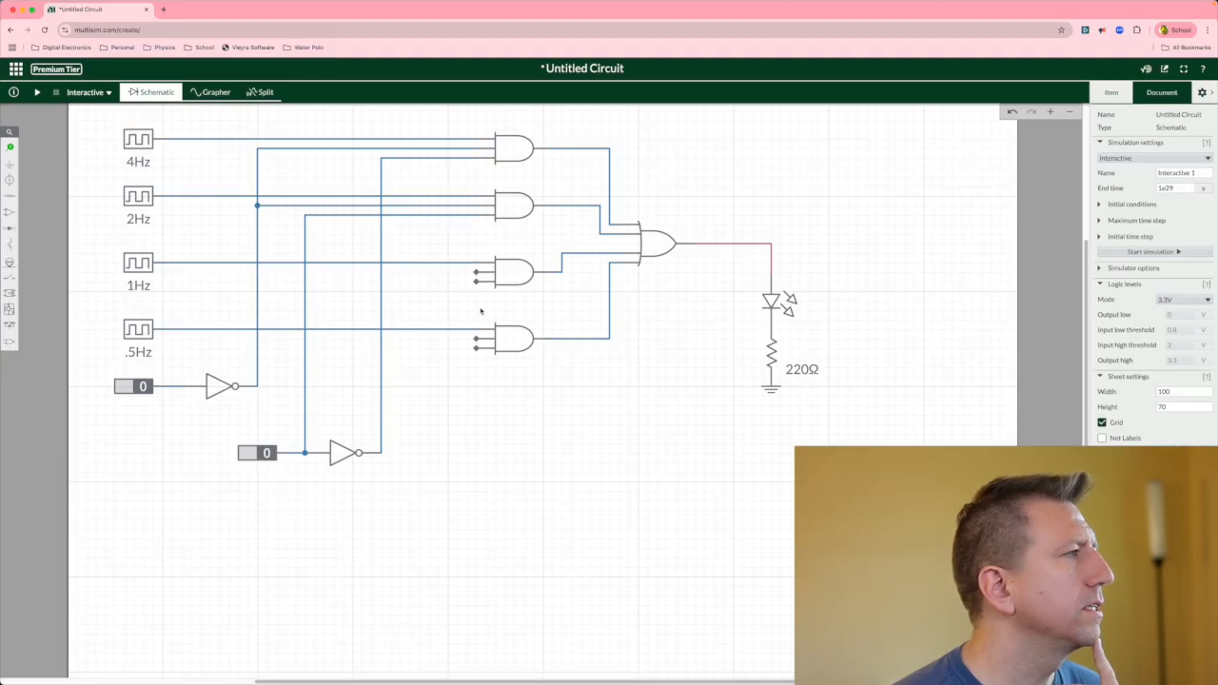
Wire the third AND gate's middle input to the first constant before its inverter and its bottom input to the second inverter's output.
click(476, 274)
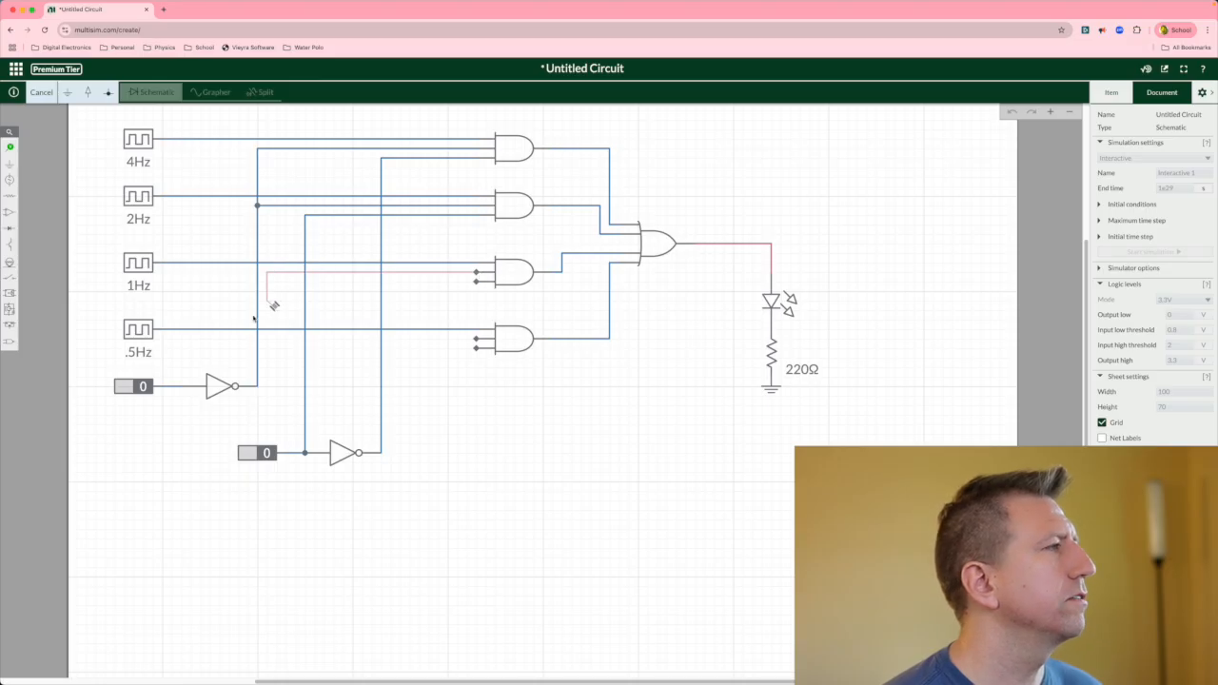
click(182, 387)
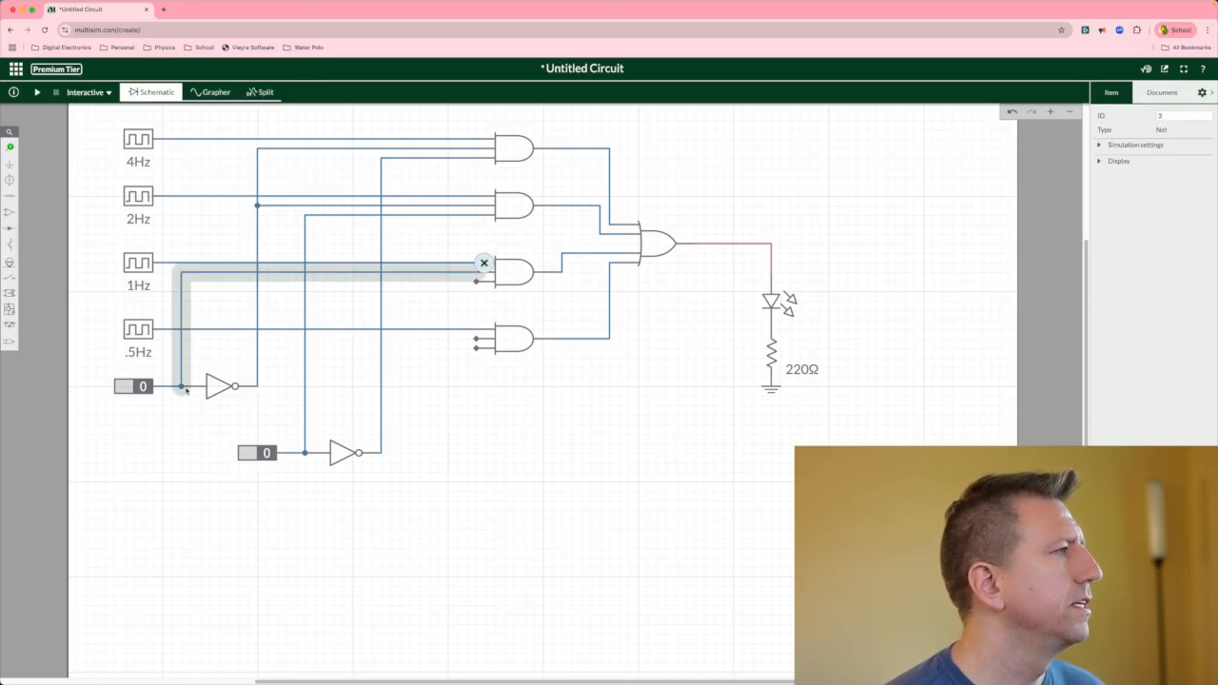
click(476, 282)
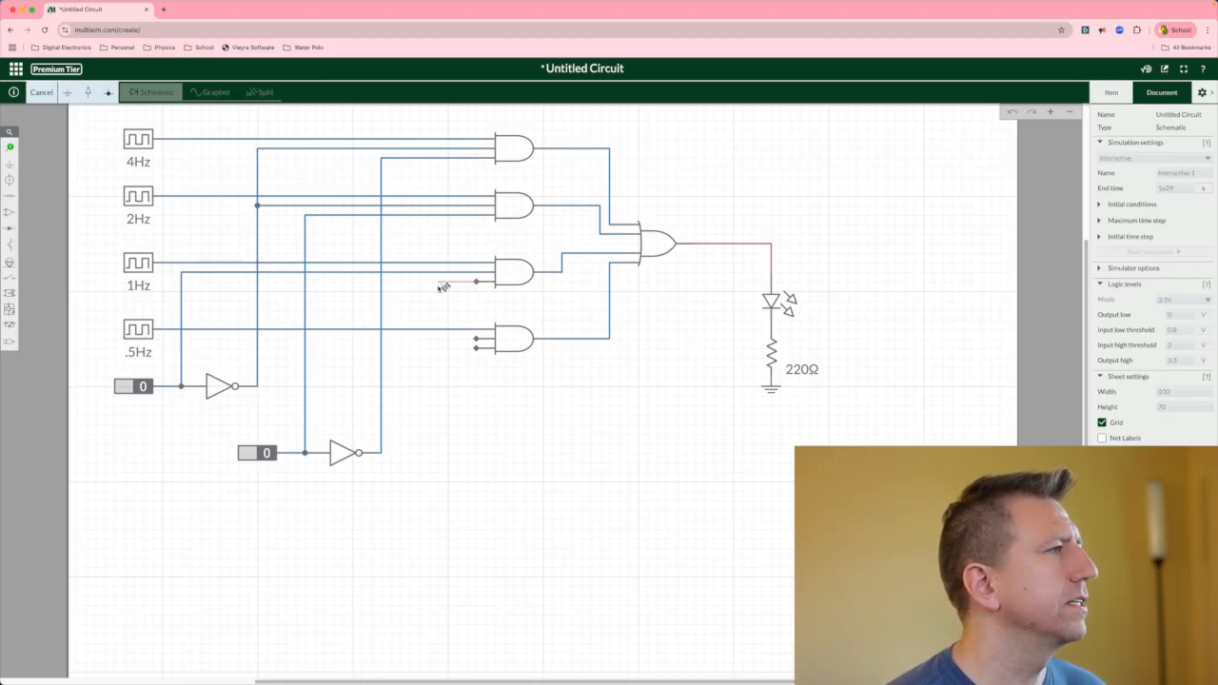
click(382, 282)
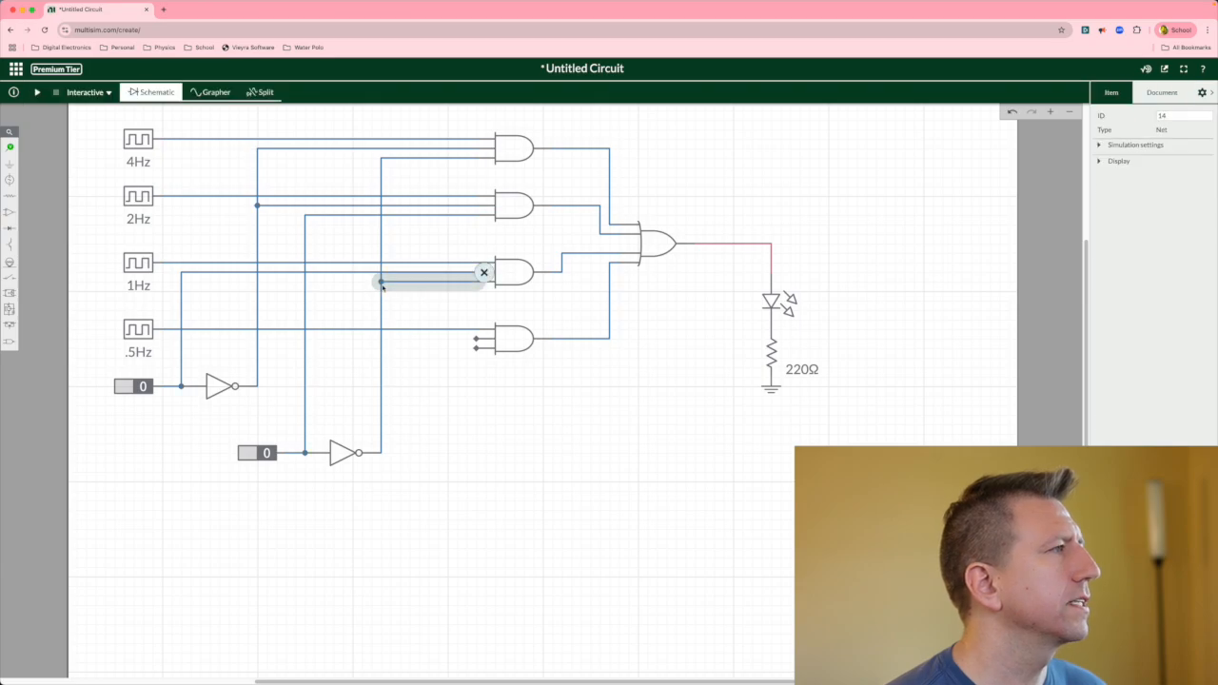
Wire the fourth AND gate's middle and bottom inputs to the first and second constants, both ahead of their inverters.
click(476, 341)
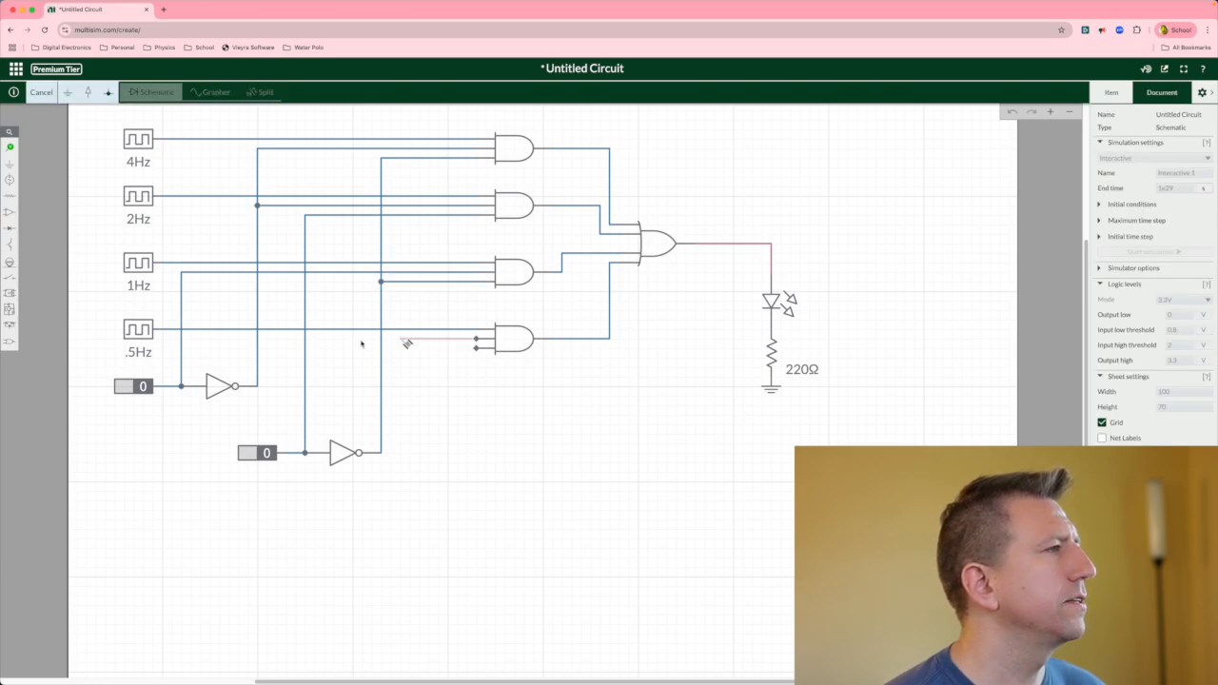
click(182, 338)
click(476, 349)
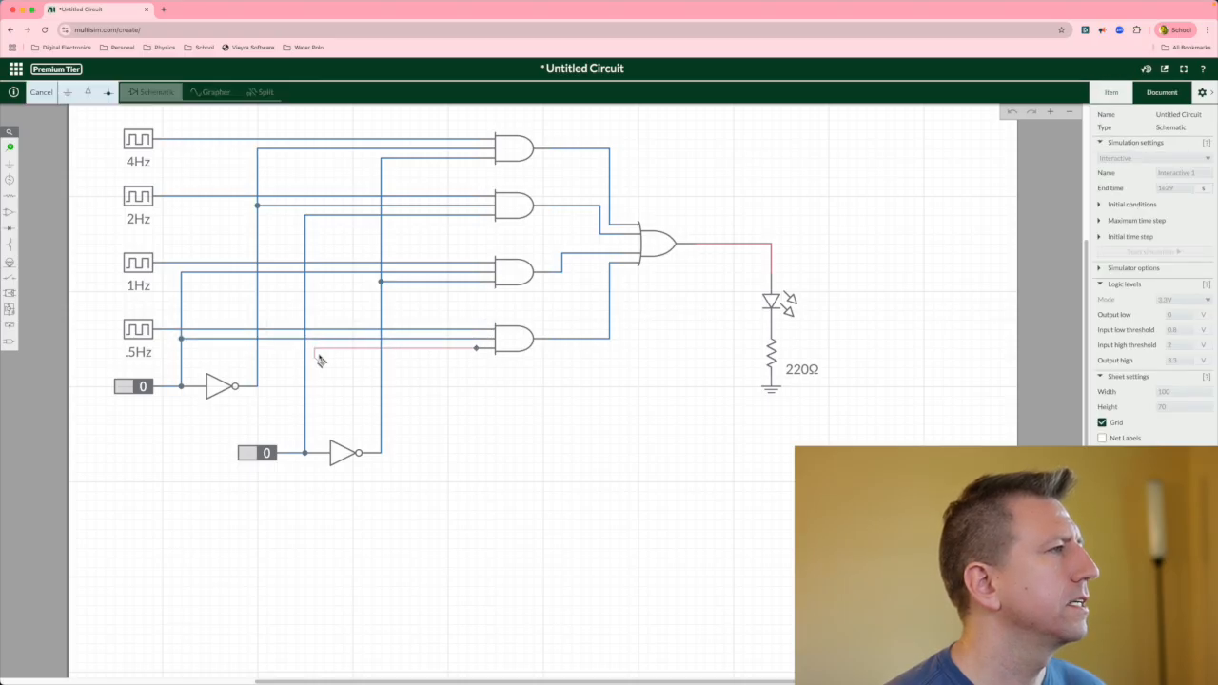
click(306, 348)
click(449, 439)
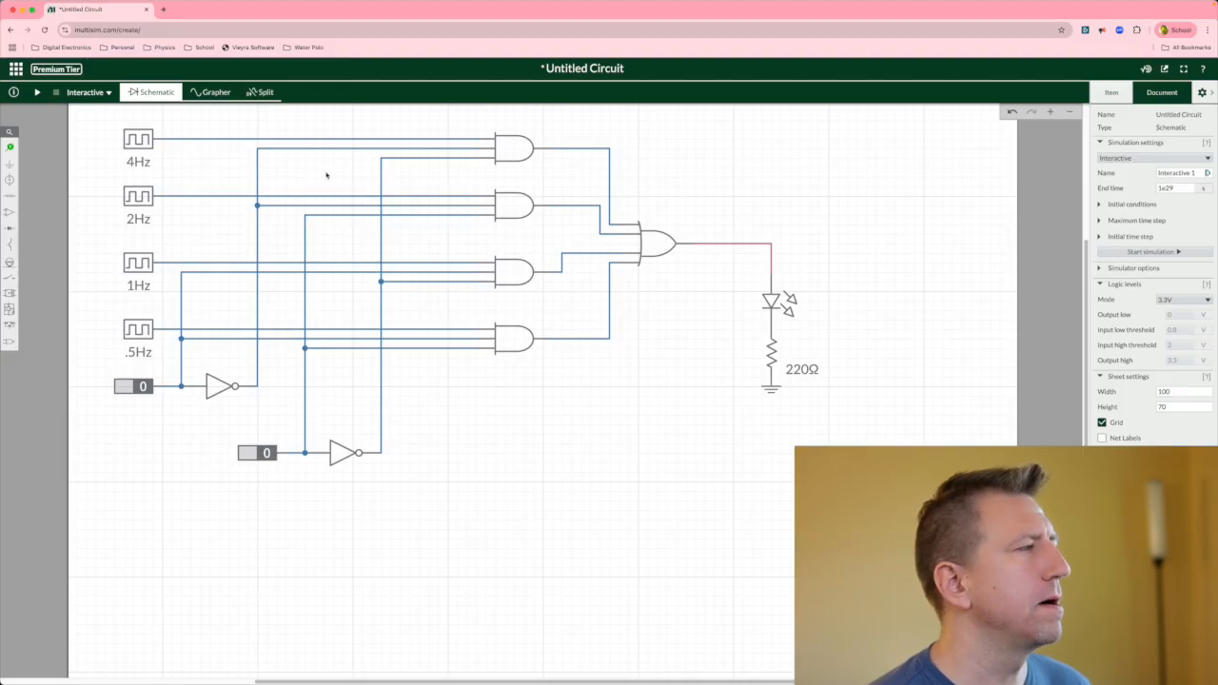
Start the simulation and toggle the two digital constants through their combinations, ending with both set to 1.
click(37, 92)
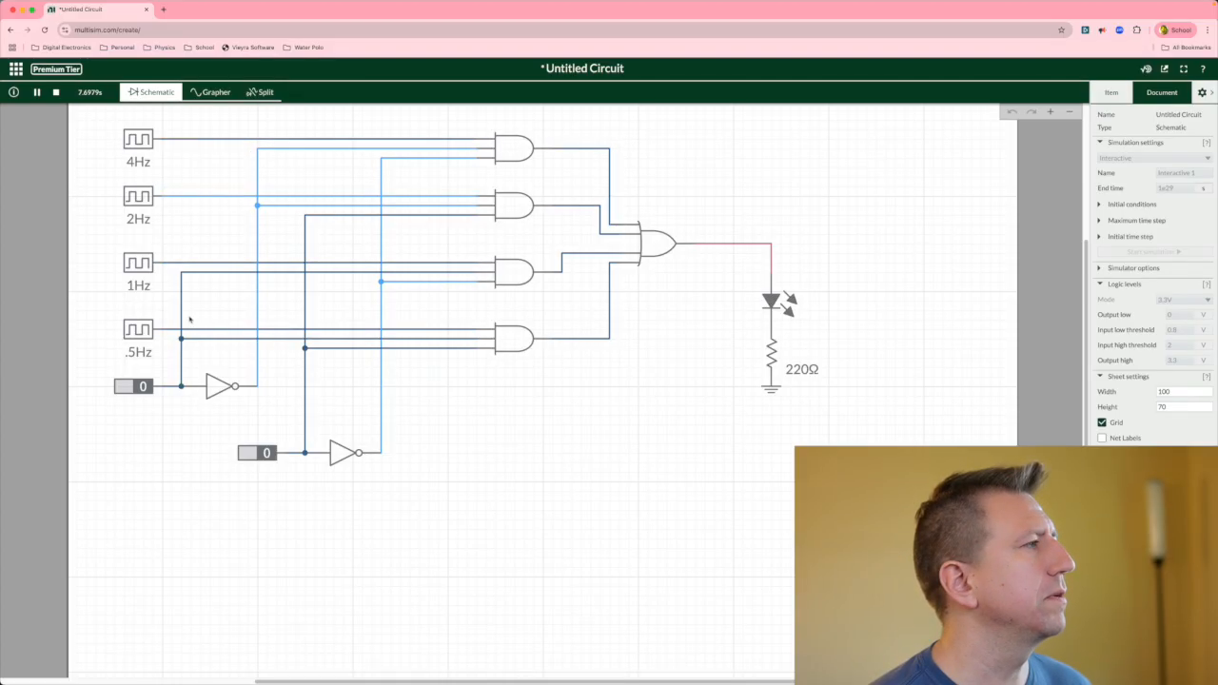
click(264, 455)
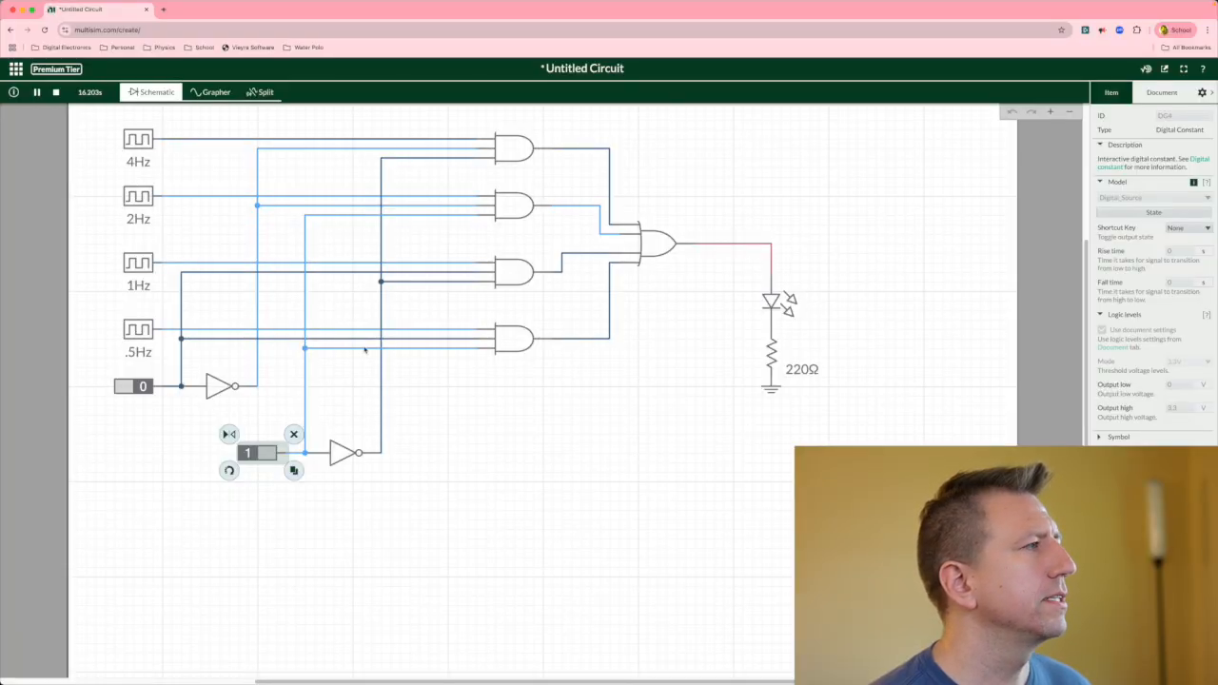
click(255, 453)
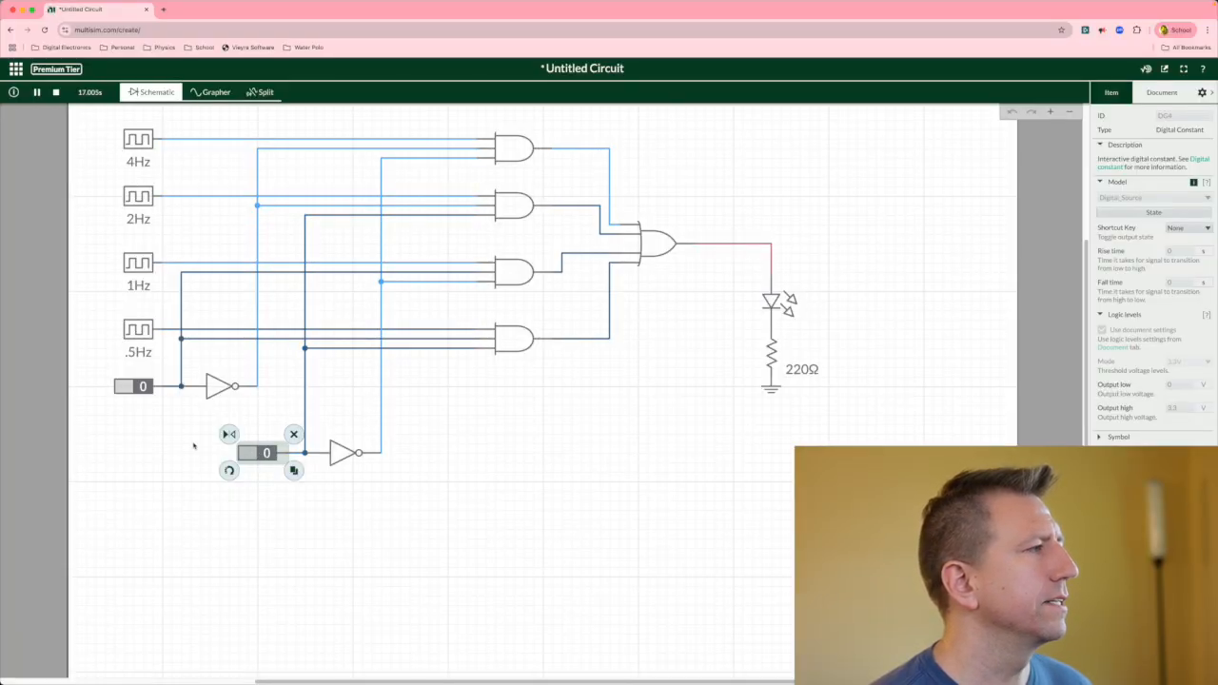
click(134, 387)
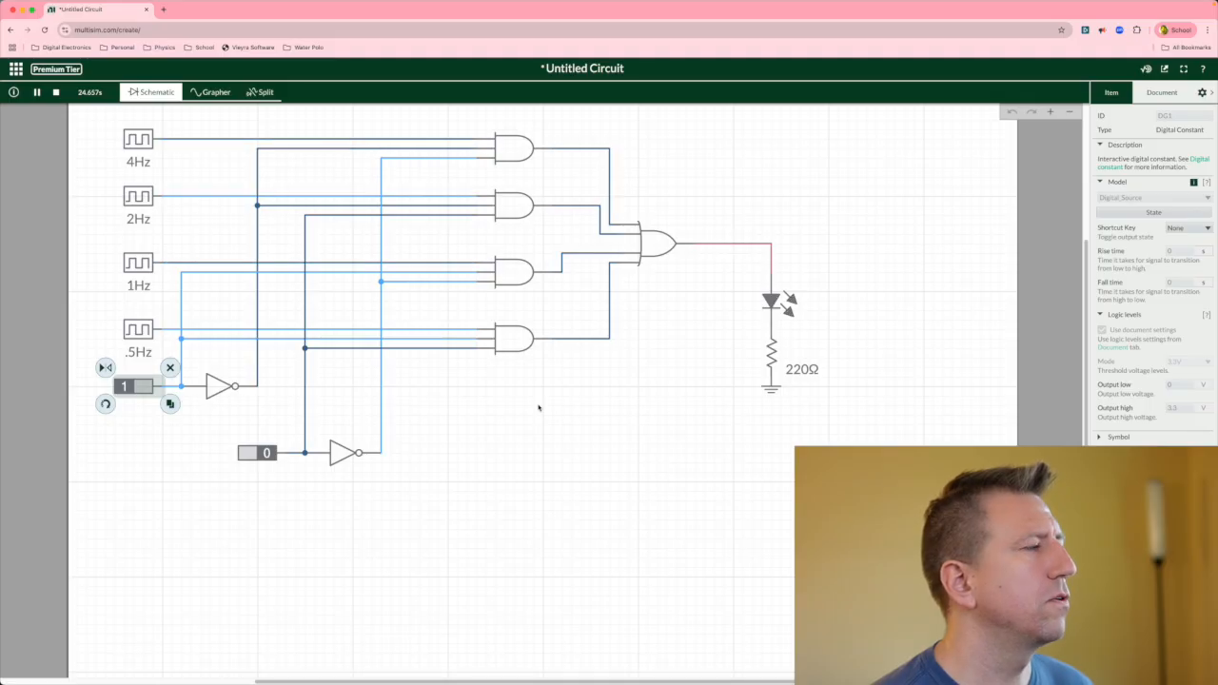
click(262, 453)
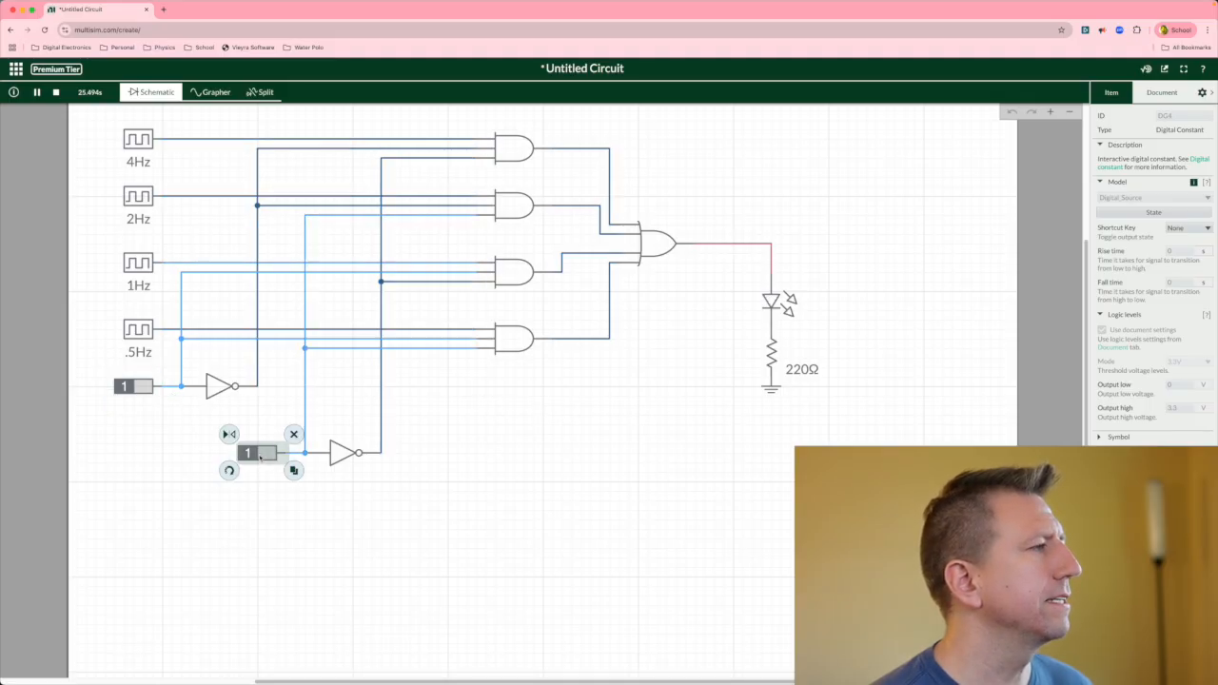